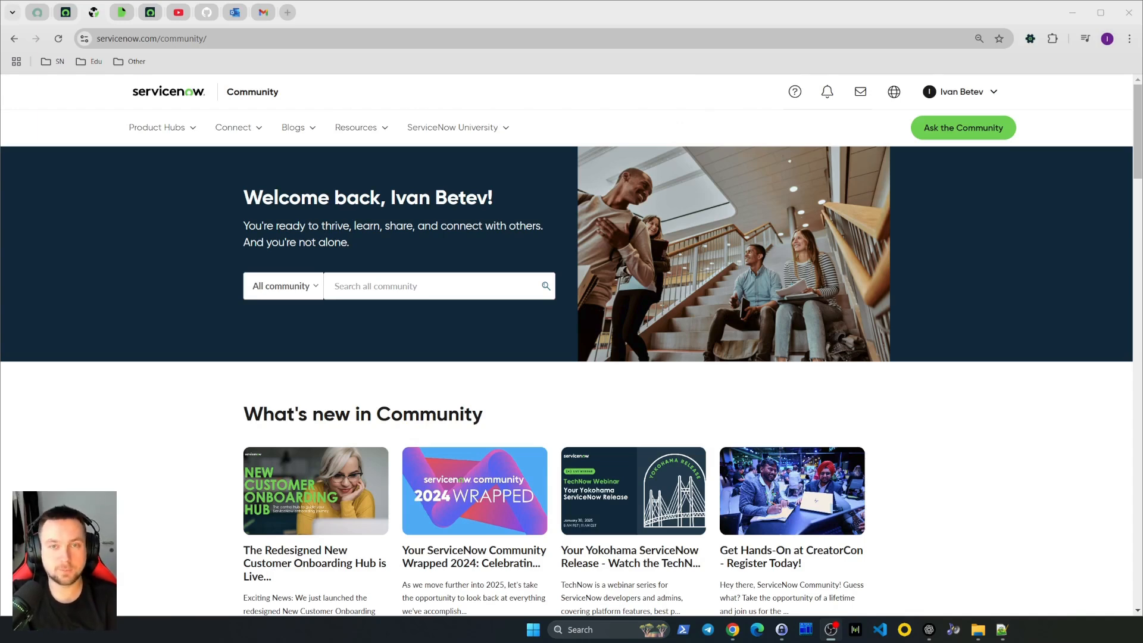
{"action": "left_click", "coordinate": [415, 136]}
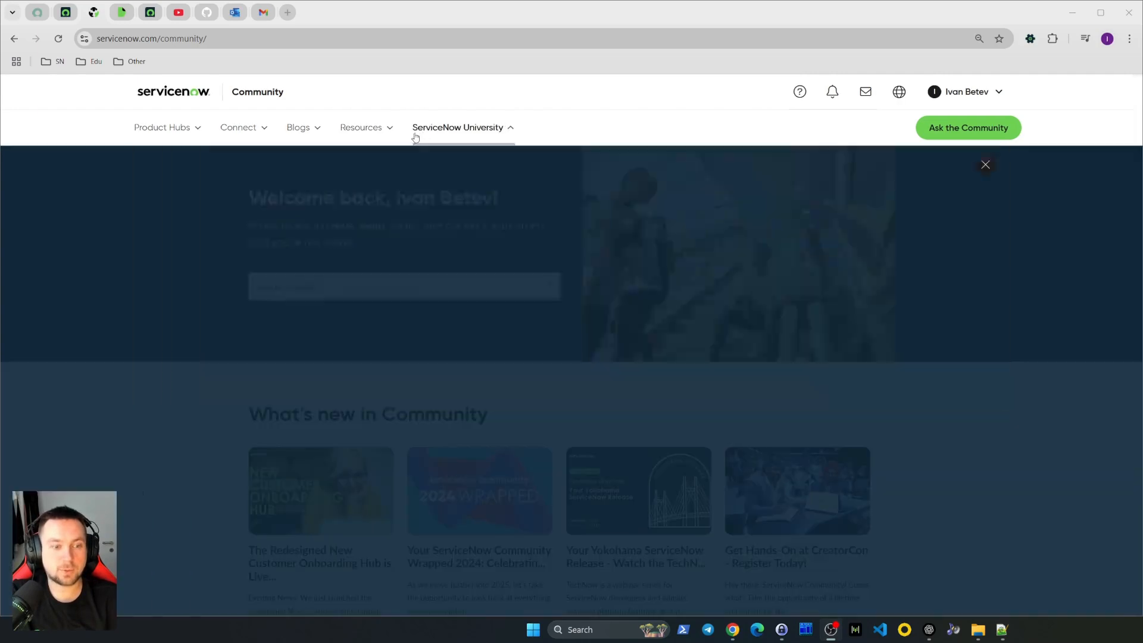
{"action": "left_click", "coordinate": [76, 304]}
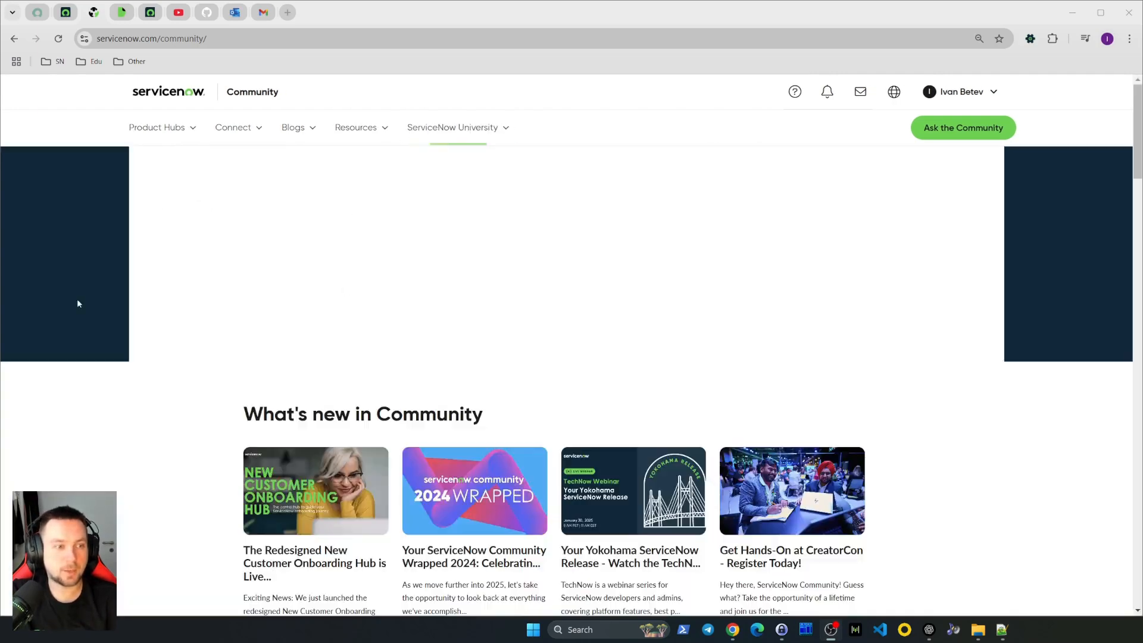
Search the product documentation for "Email digest" and open the Email digests article
{"action": "left_click", "coordinate": [124, 20]}
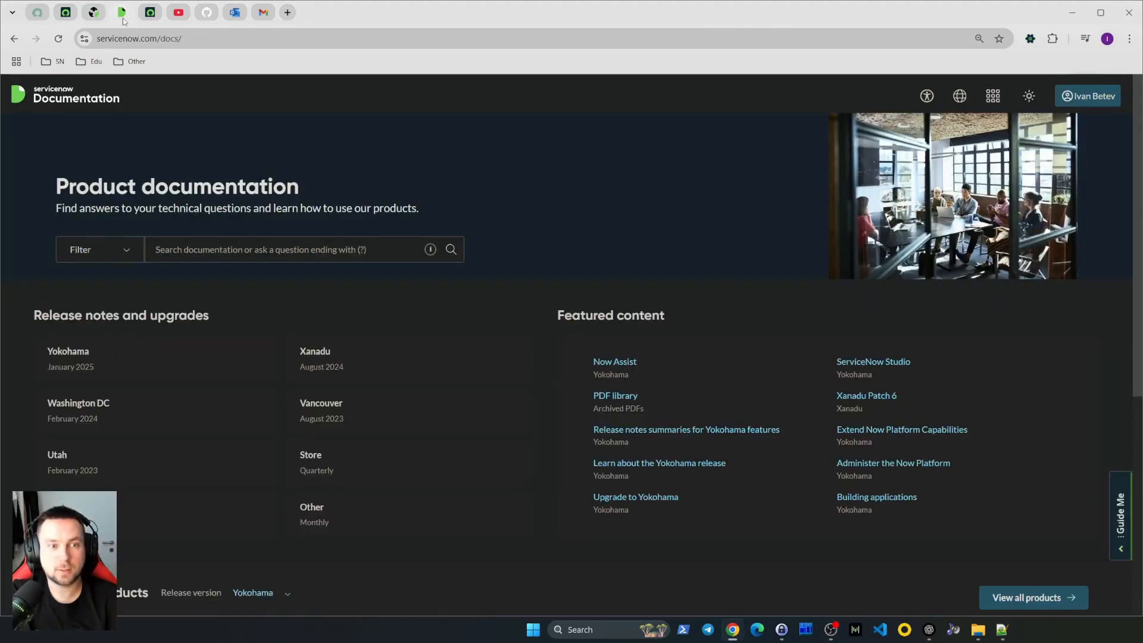
{"action": "left_click", "coordinate": [259, 256]}
{"action": "type", "text": "Email"}
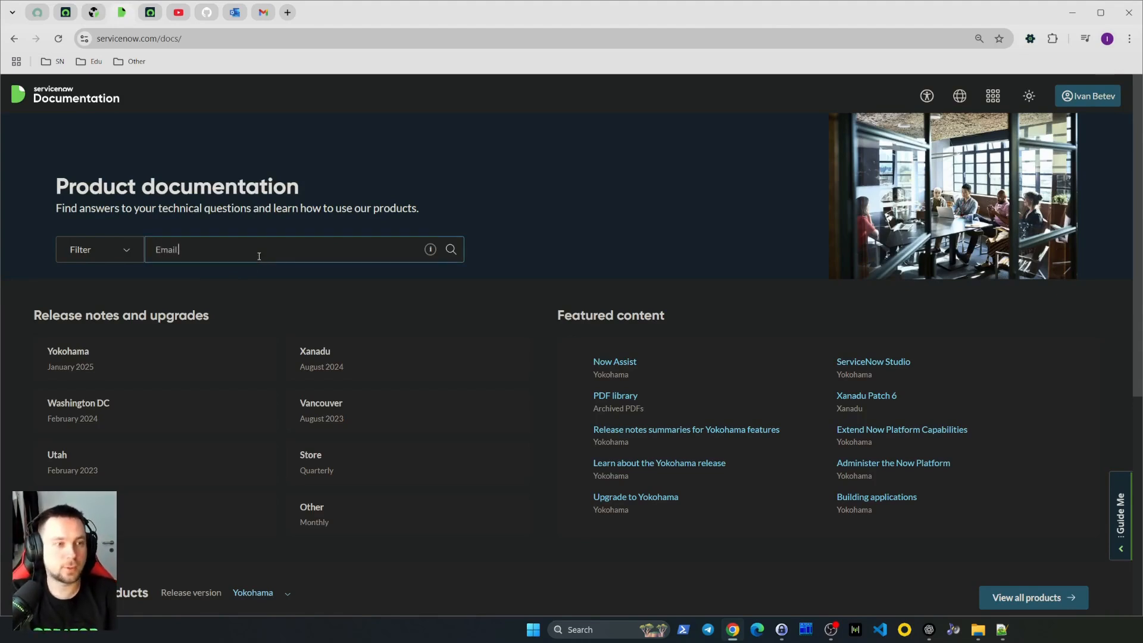
{"action": "type", "text": " digest"}
{"action": "key", "text": "Return"}
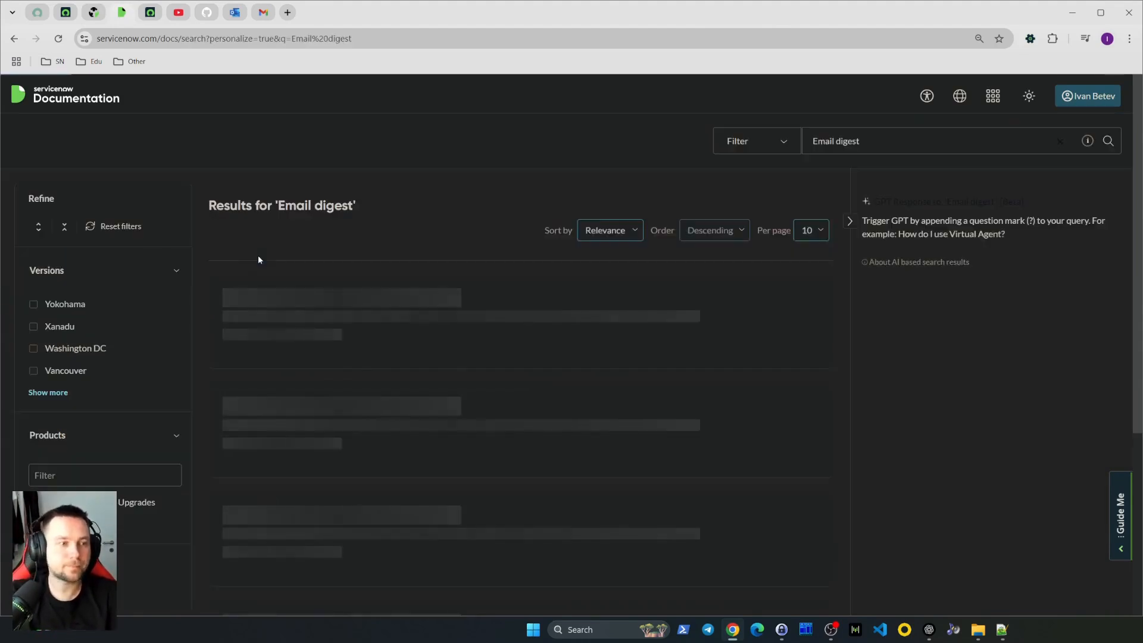
{"action": "left_click", "coordinate": [273, 433]}
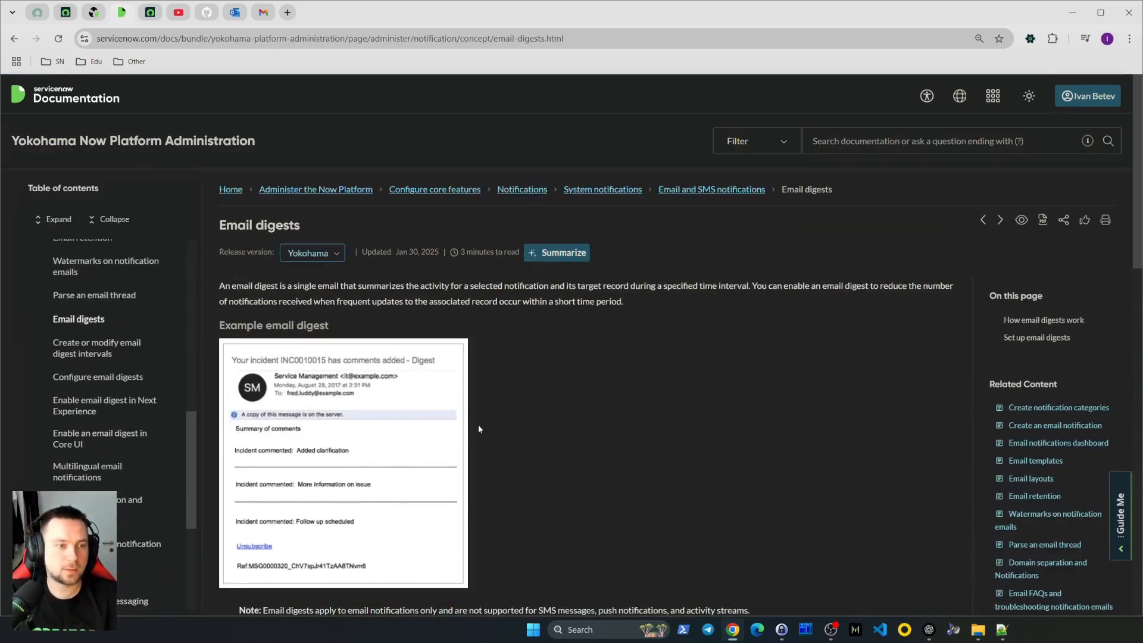
Read through the Email digests article, including how digests work and the setup steps
{"action": "scroll", "coordinate": [639, 403], "scroll_direction": "down", "scroll_amount": 1}
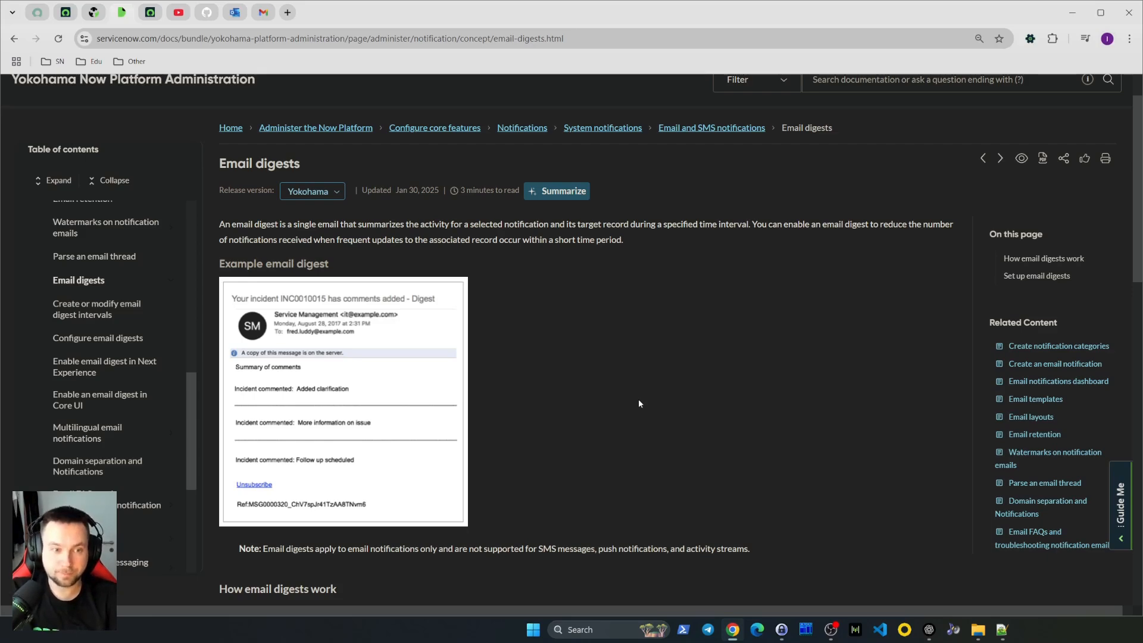
{"action": "scroll", "coordinate": [644, 351], "scroll_direction": "down", "scroll_amount": 5}
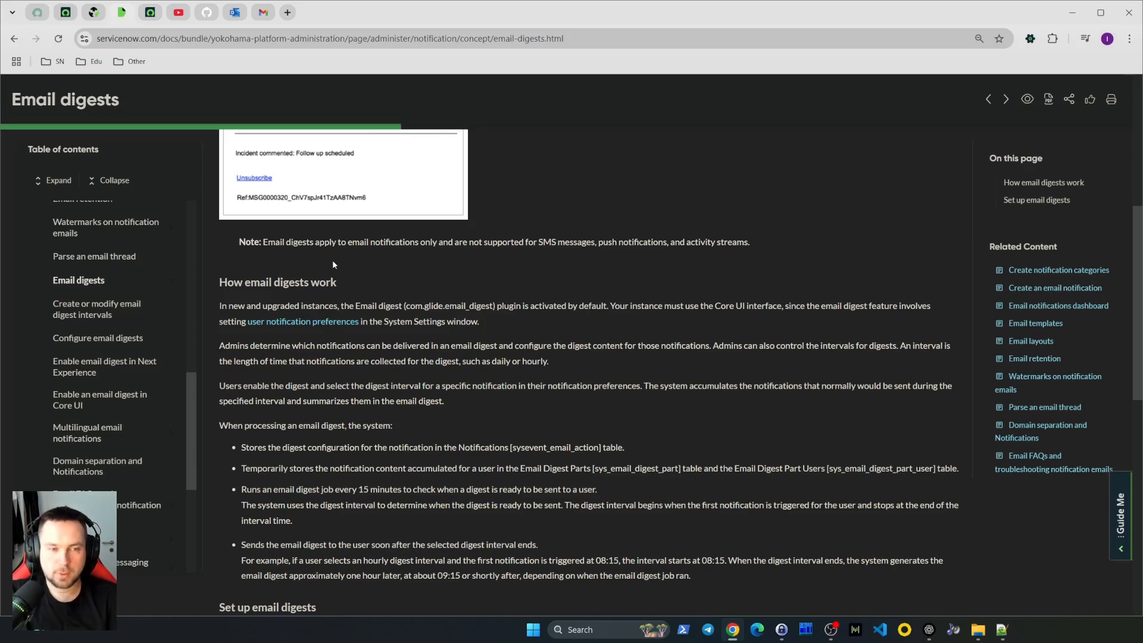
{"action": "scroll", "coordinate": [332, 259], "scroll_direction": "down", "scroll_amount": 2}
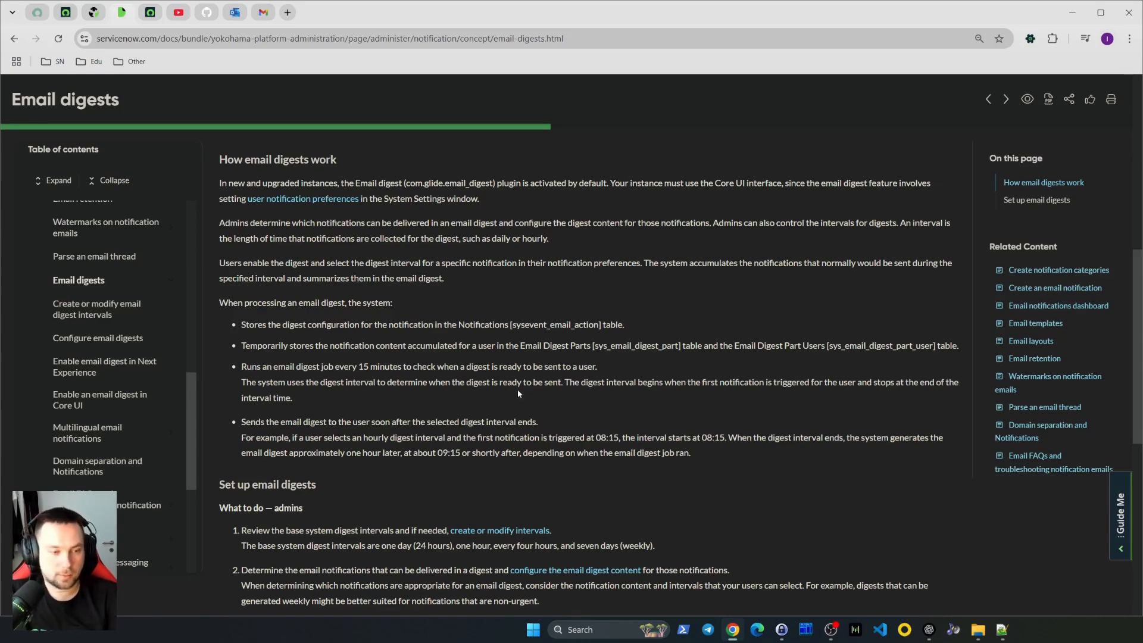
{"action": "scroll", "coordinate": [517, 392], "scroll_direction": "down", "scroll_amount": 3}
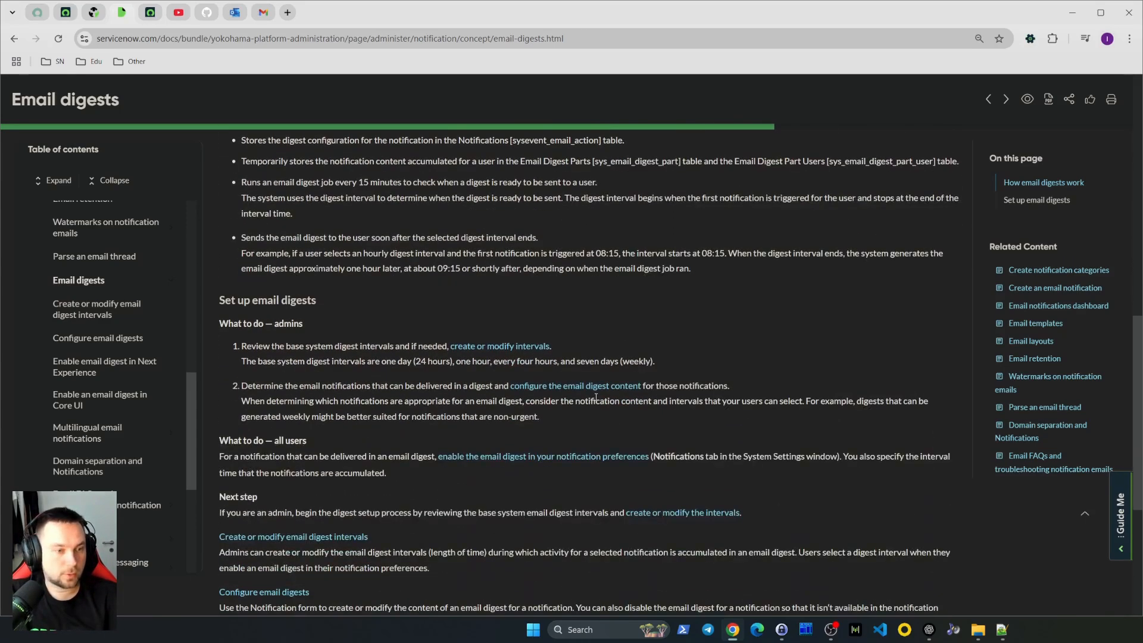
{"action": "scroll", "coordinate": [596, 396], "scroll_direction": "down", "scroll_amount": 2}
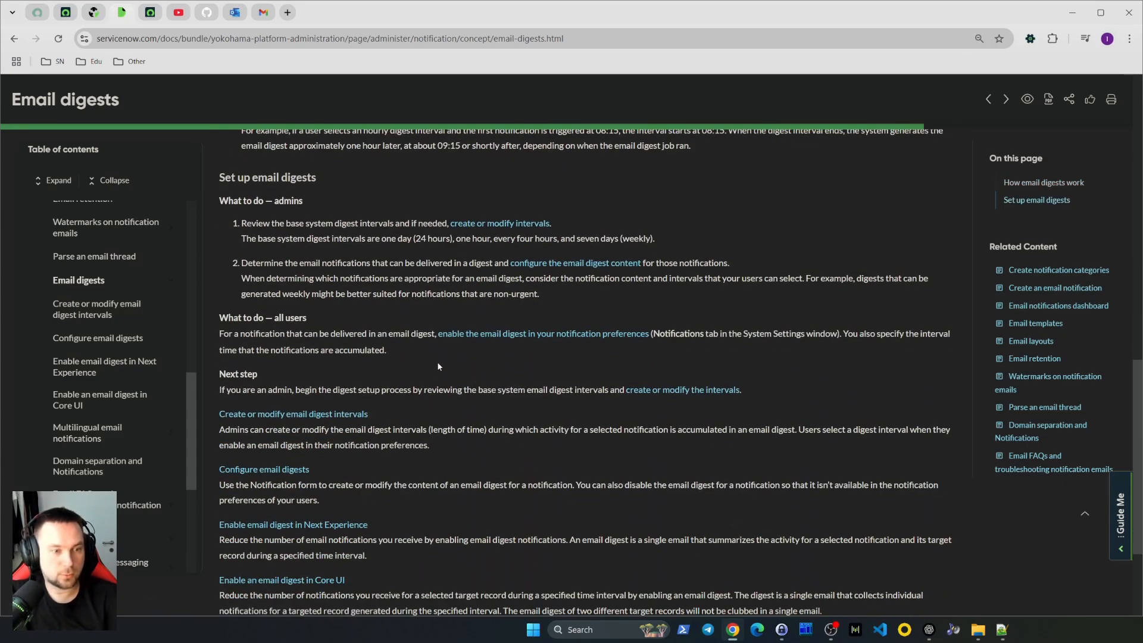
{"action": "scroll", "coordinate": [484, 394], "scroll_direction": "down", "scroll_amount": 3}
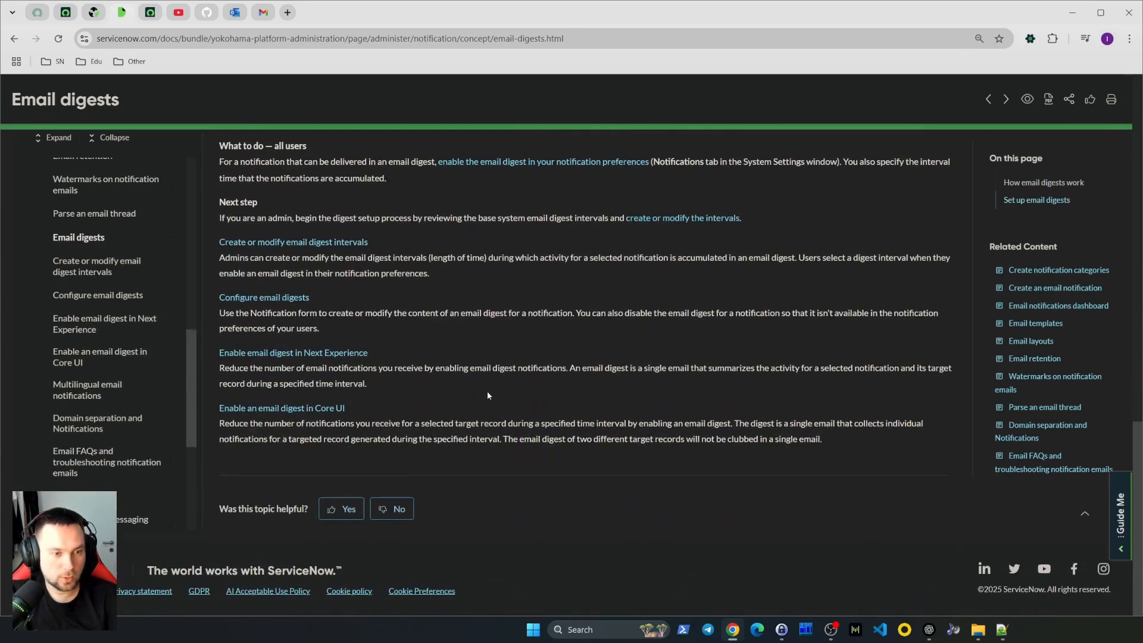
{"action": "scroll", "coordinate": [487, 395], "scroll_direction": "up", "scroll_amount": 4}
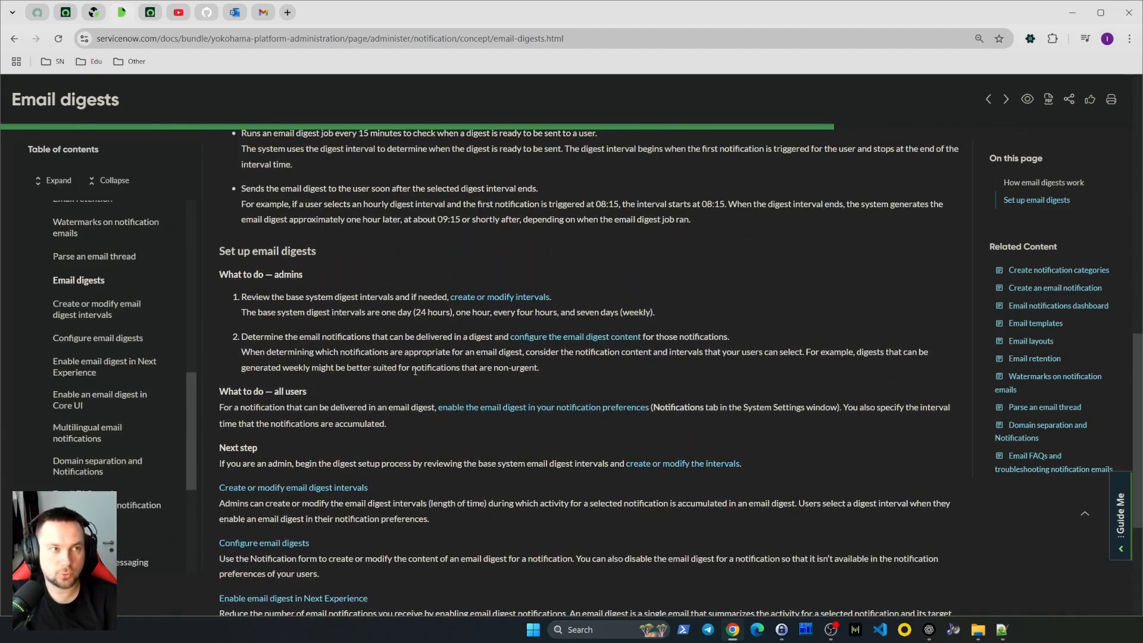
{"action": "scroll", "coordinate": [414, 371], "scroll_direction": "up", "scroll_amount": 15}
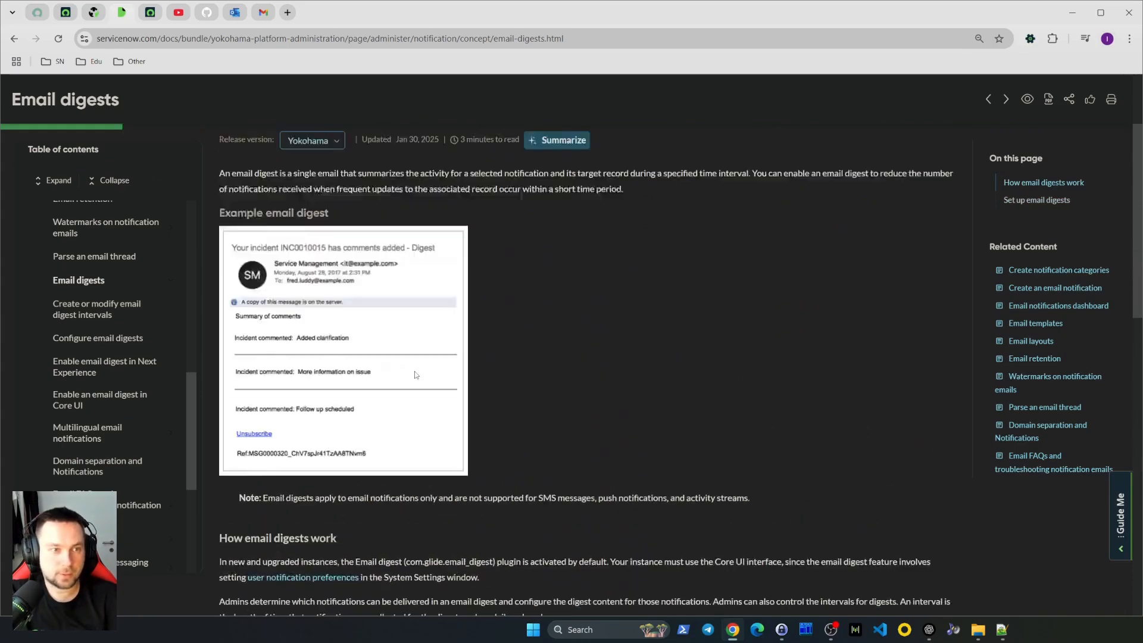
Open the Digest Intervals module in the instance by filtering the navigator for "digest"
{"action": "left_click", "coordinate": [66, 14]}
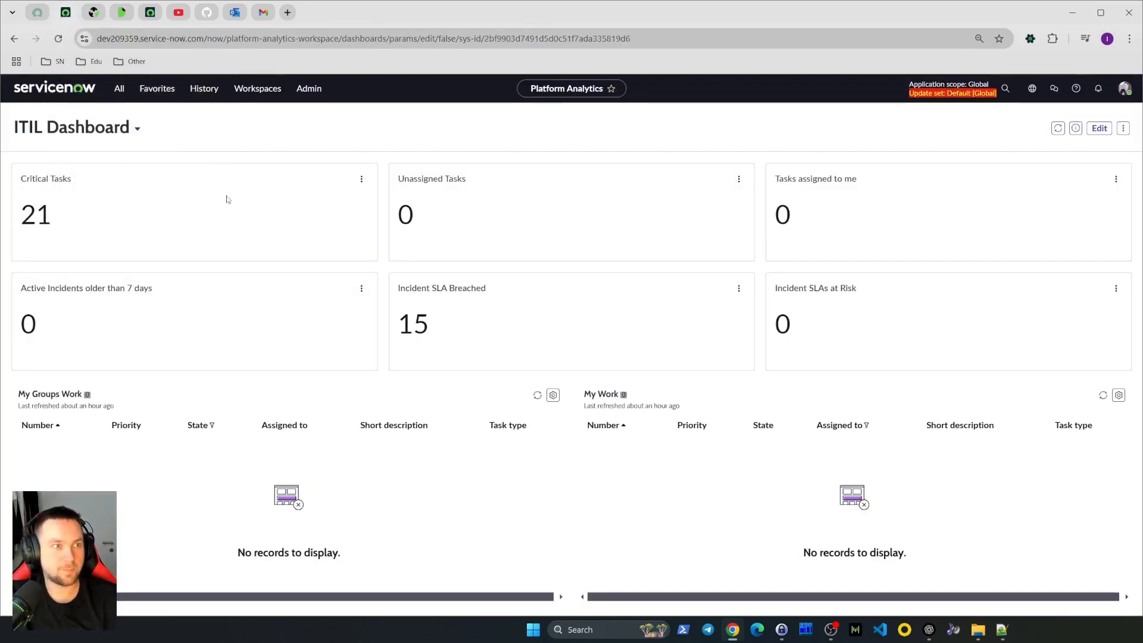
{"action": "left_click", "coordinate": [120, 89]}
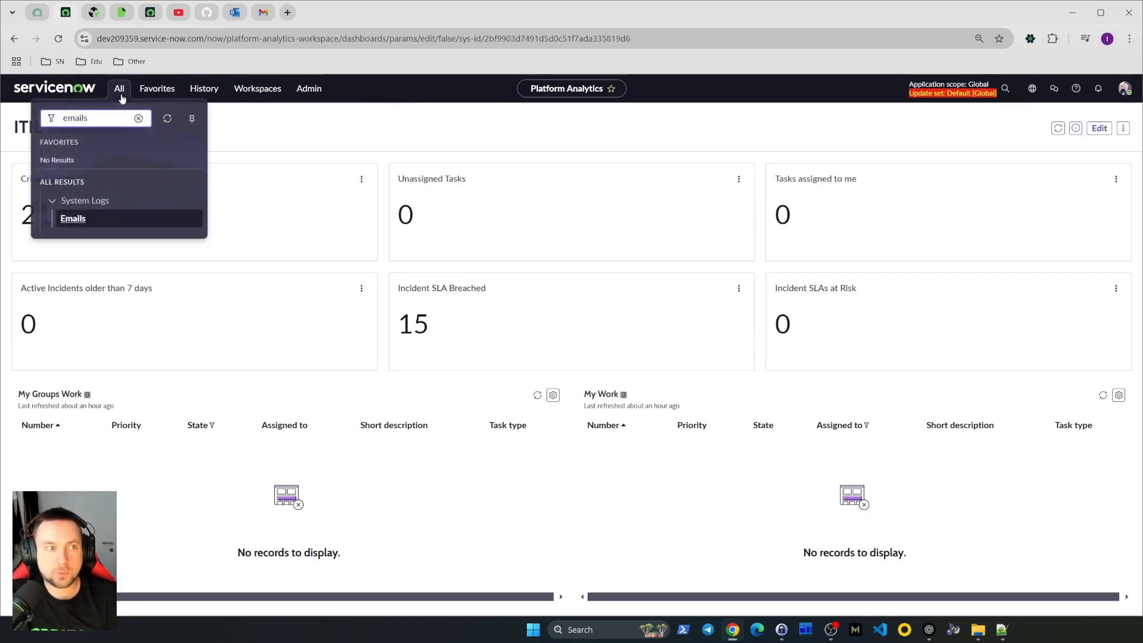
{"action": "double_click", "coordinate": [127, 119]}
{"action": "key", "text": "BackSpace"}
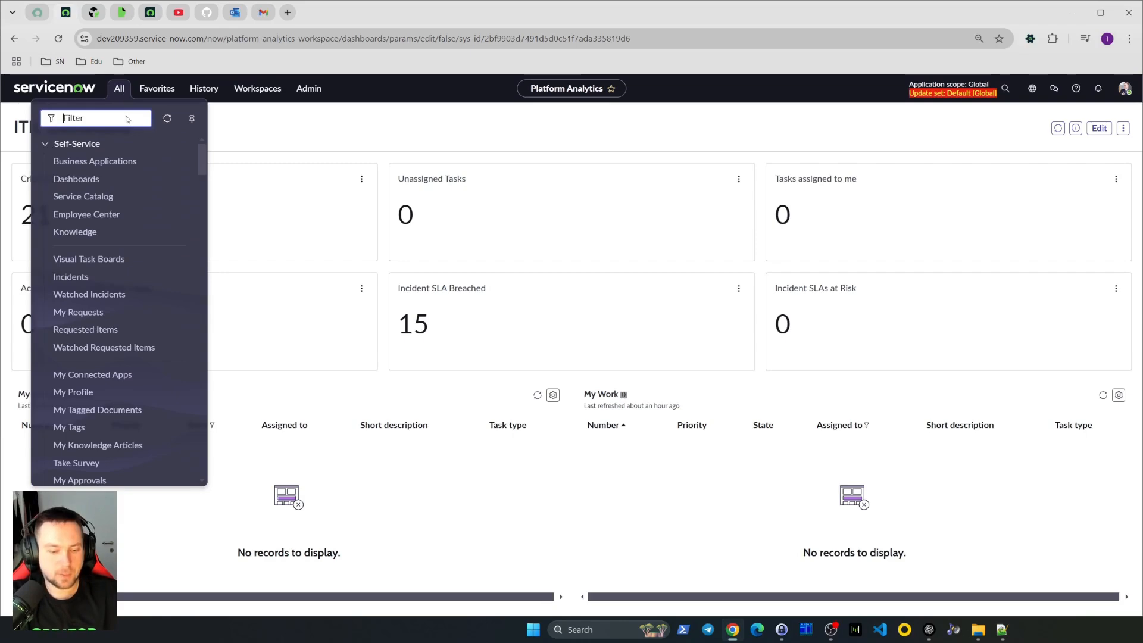
{"action": "type", "text": "digest"}
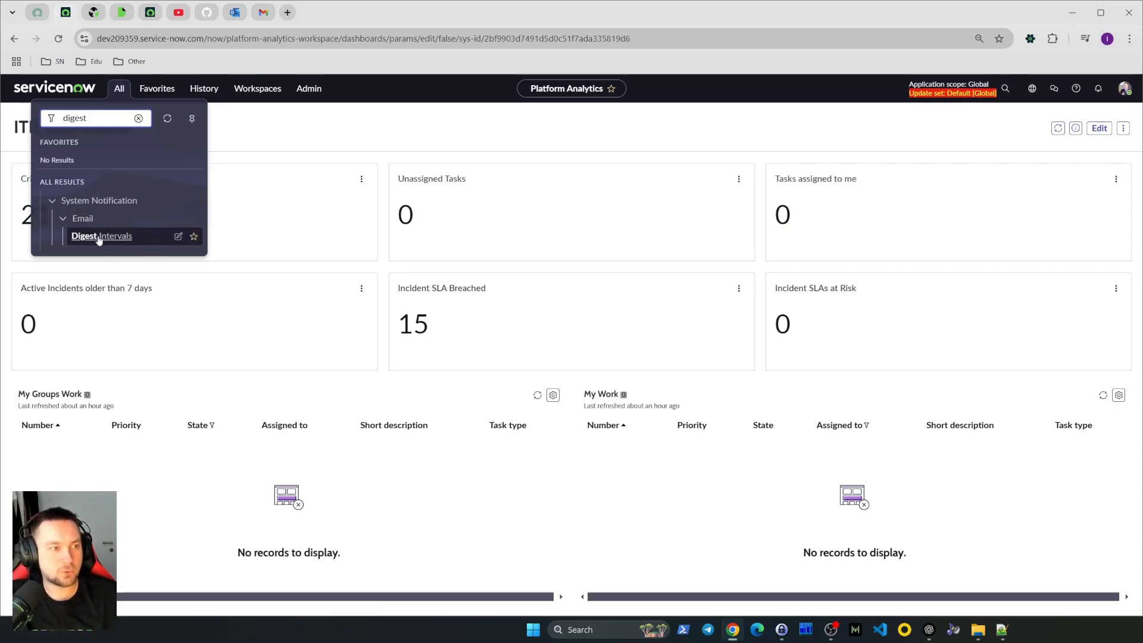
{"action": "left_click", "coordinate": [117, 240]}
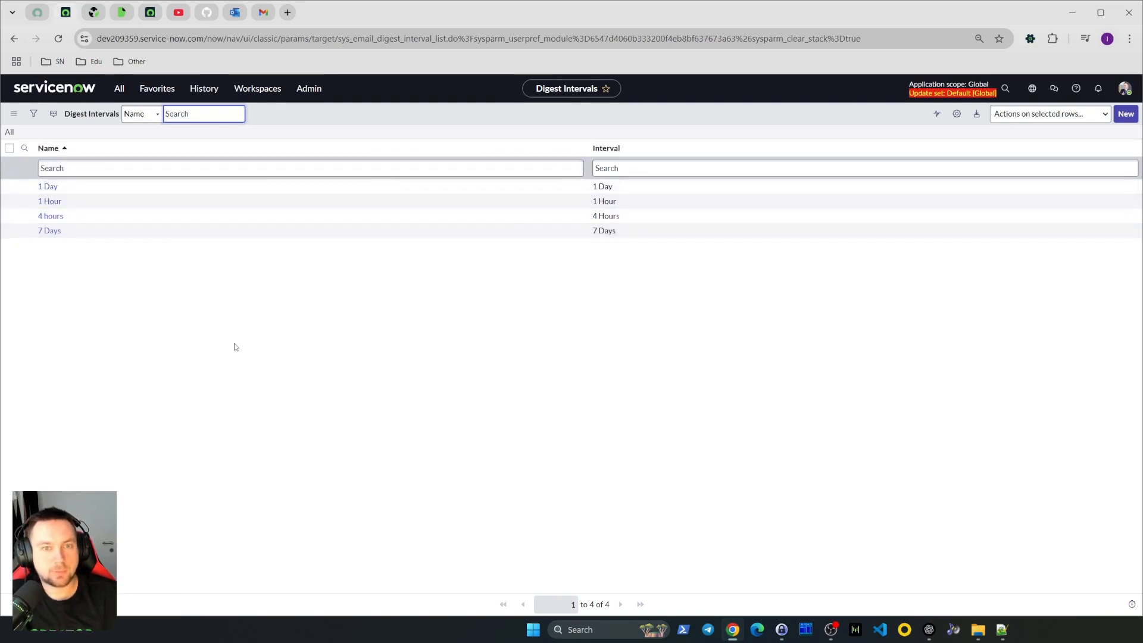
Open the 1 Day digest interval record and inspect its Interval field options
{"action": "left_click", "coordinate": [25, 187]}
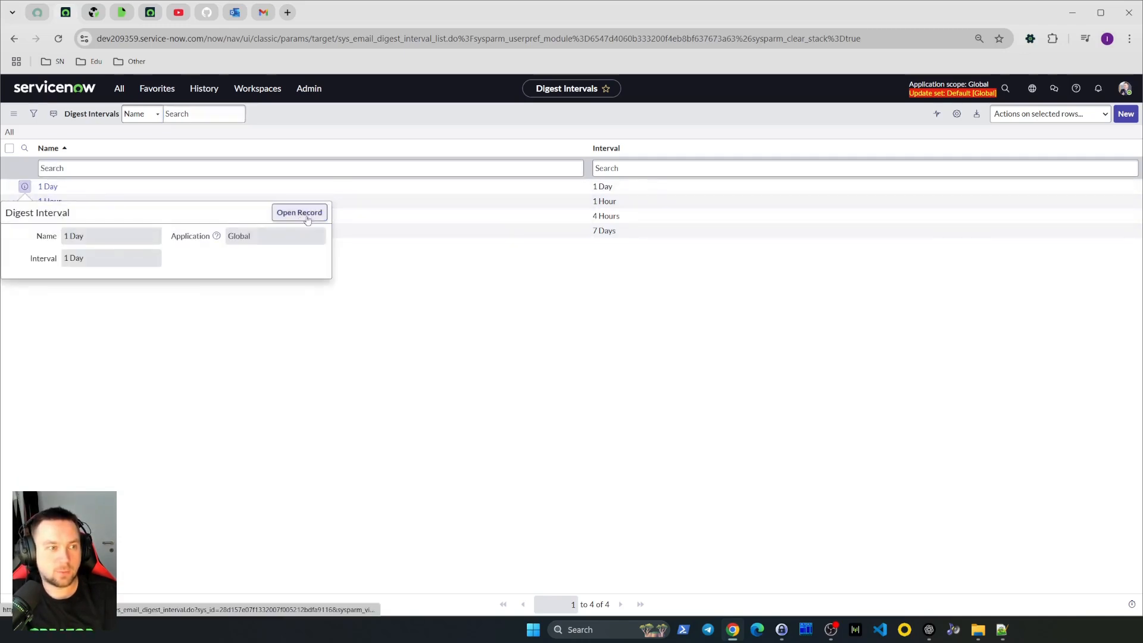
{"action": "left_click", "coordinate": [302, 213]}
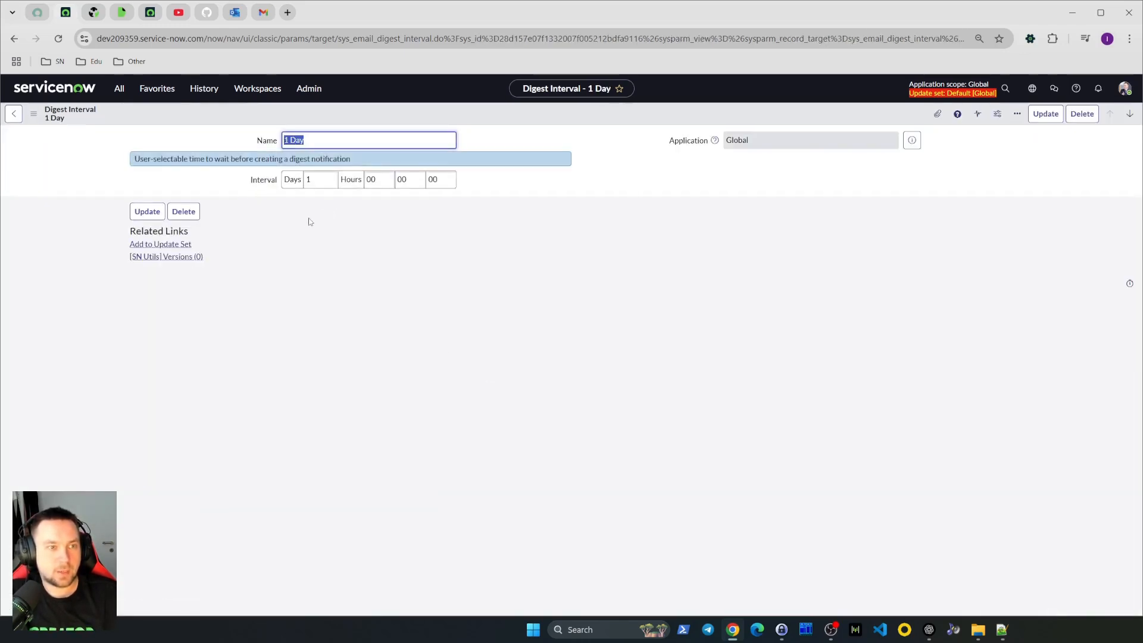
{"action": "right_click", "coordinate": [263, 182]}
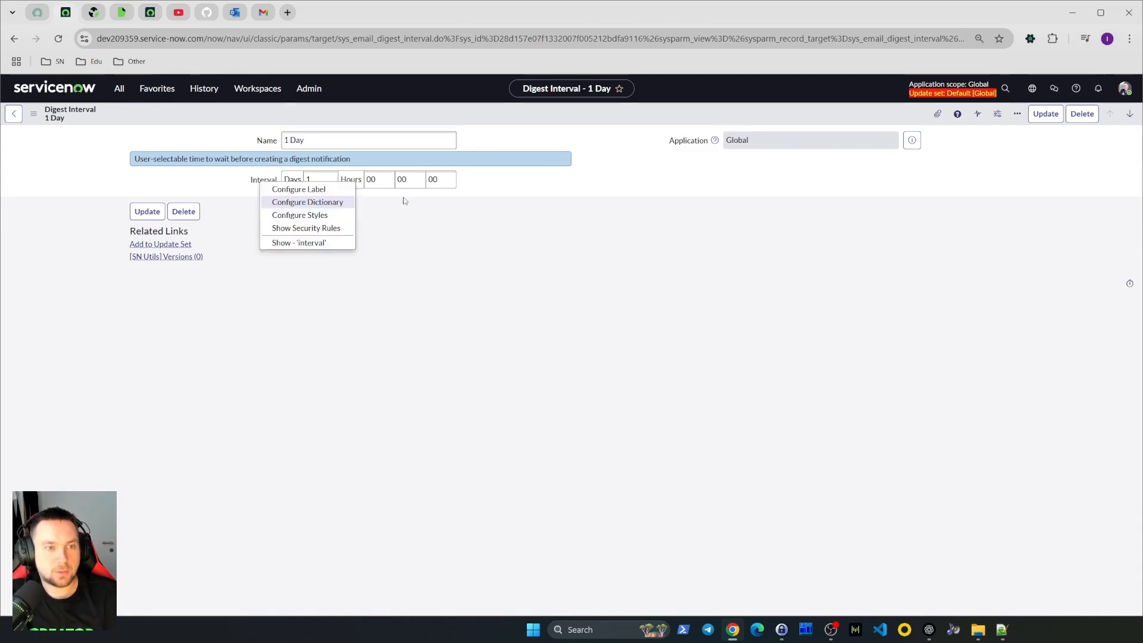
{"action": "left_click", "coordinate": [413, 214]}
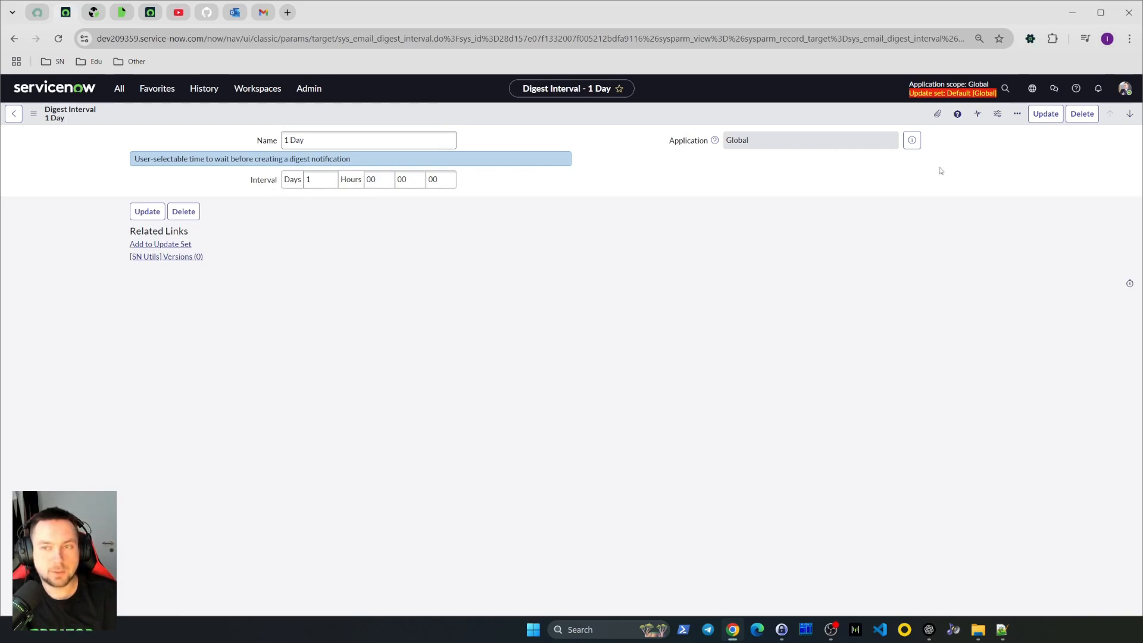
Open the System Notification Email Notifications list by filtering the navigator for "notification"
{"action": "left_click", "coordinate": [15, 39]}
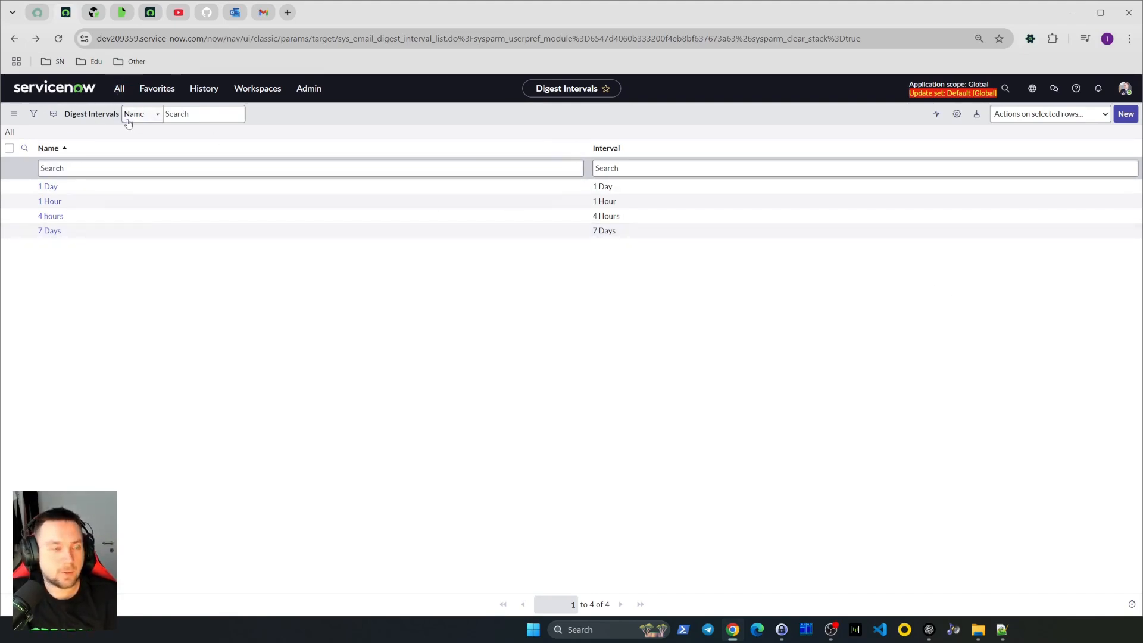
{"action": "left_click", "coordinate": [79, 89]}
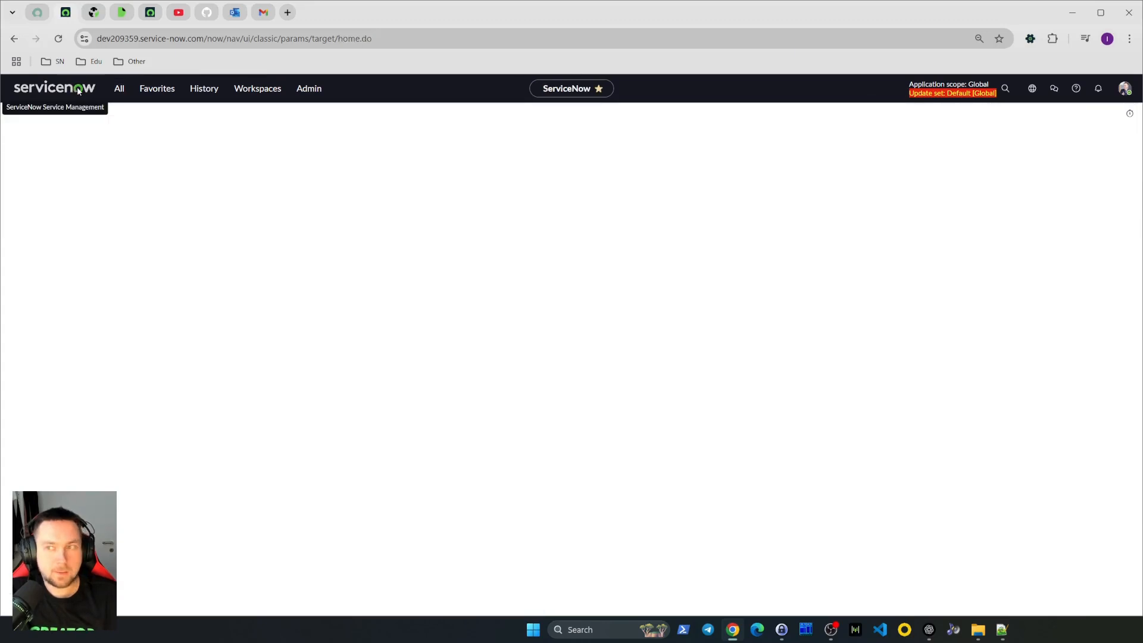
{"action": "left_click", "coordinate": [120, 90]}
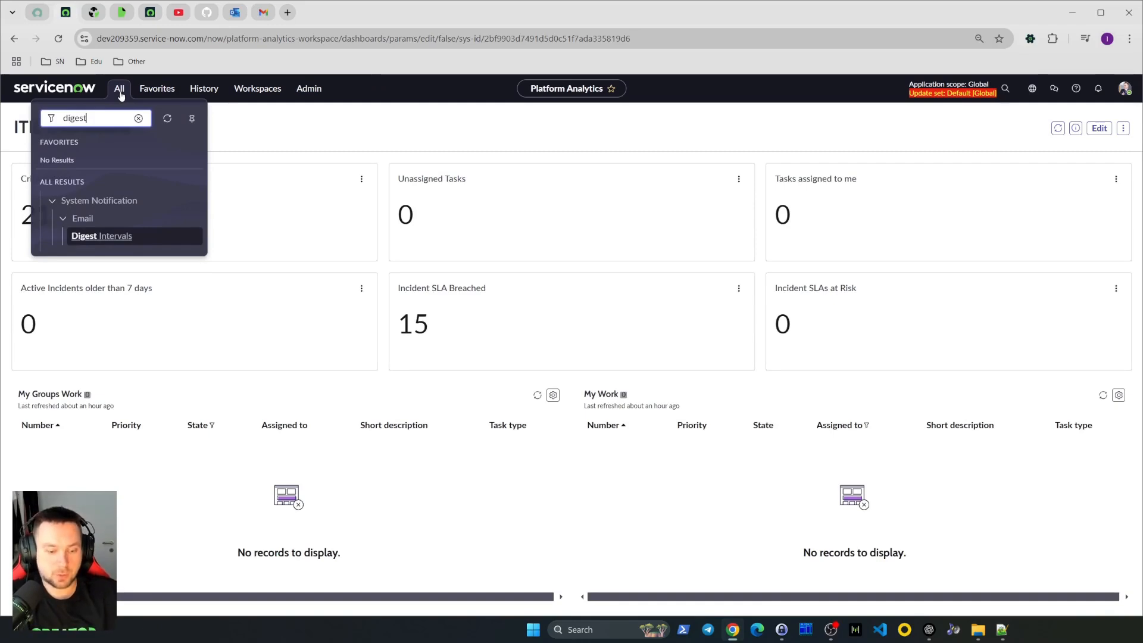
{"action": "key", "text": "ctrl+a"}
{"action": "type", "text": "notfici"}
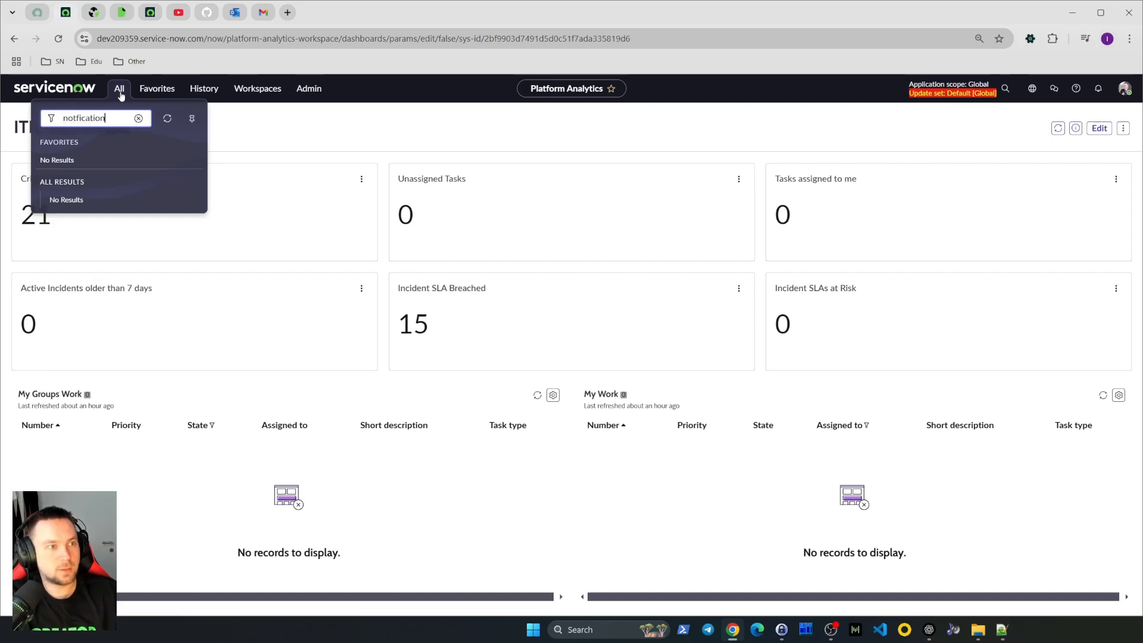
{"action": "double_click", "coordinate": [115, 117]}
{"action": "type", "text": "notifi"}
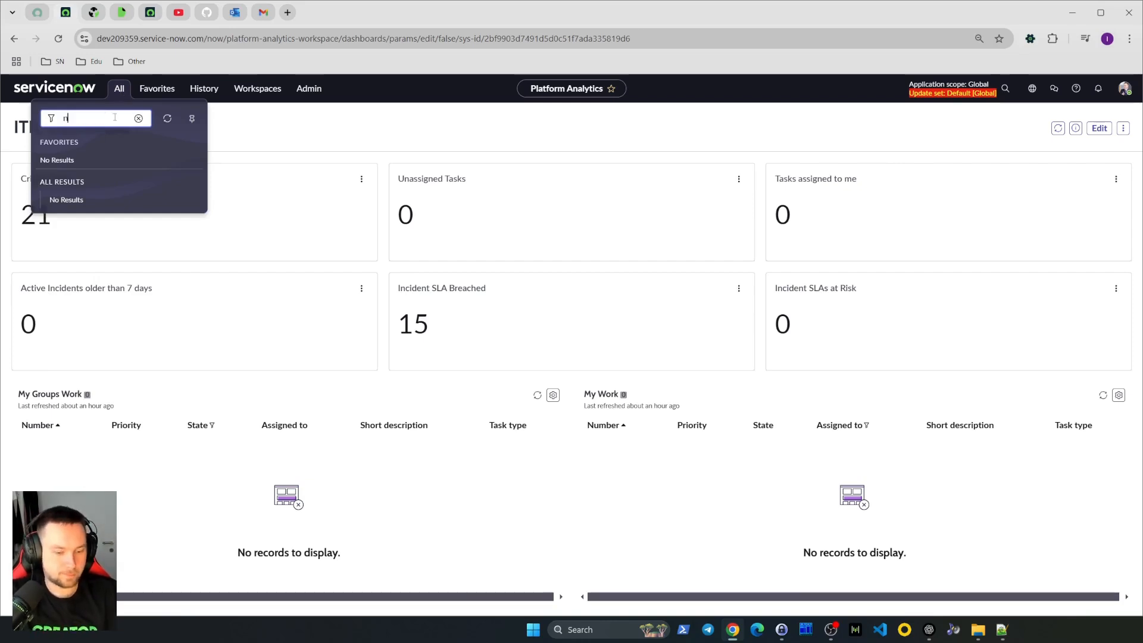
{"action": "type", "text": "cation"}
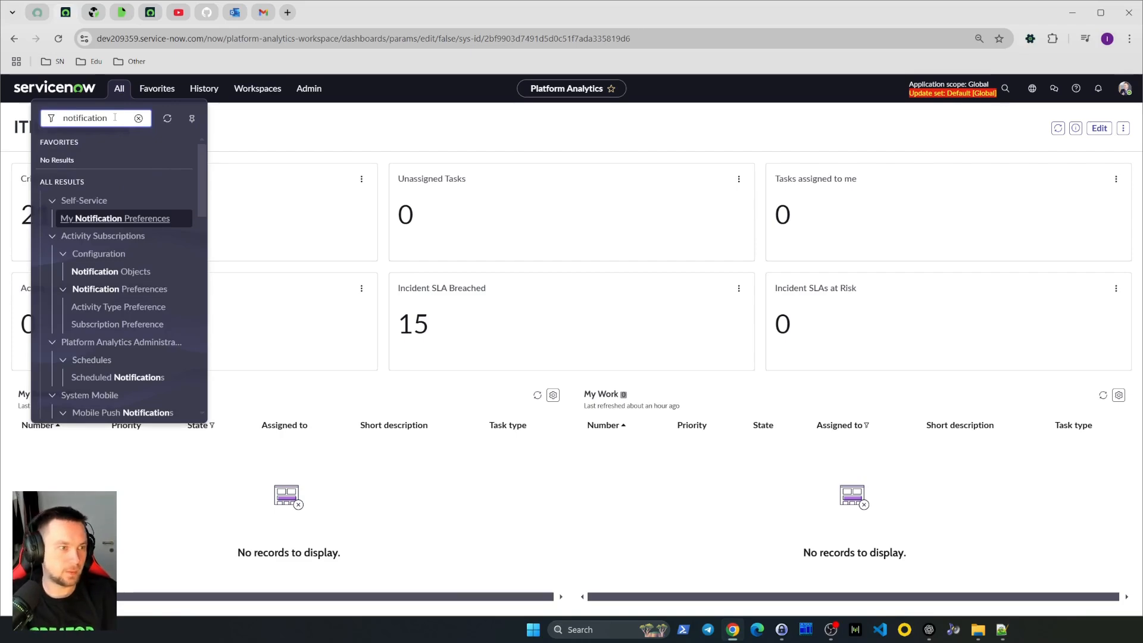
{"action": "scroll", "coordinate": [122, 262], "scroll_direction": "down", "scroll_amount": 5}
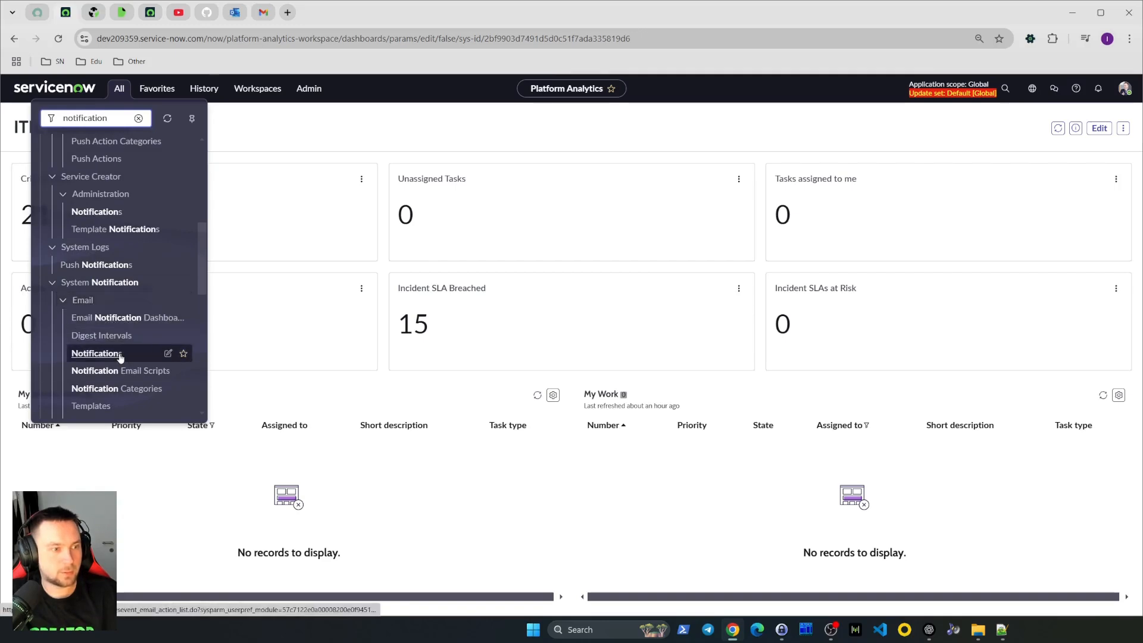
{"action": "left_click", "coordinate": [119, 354]}
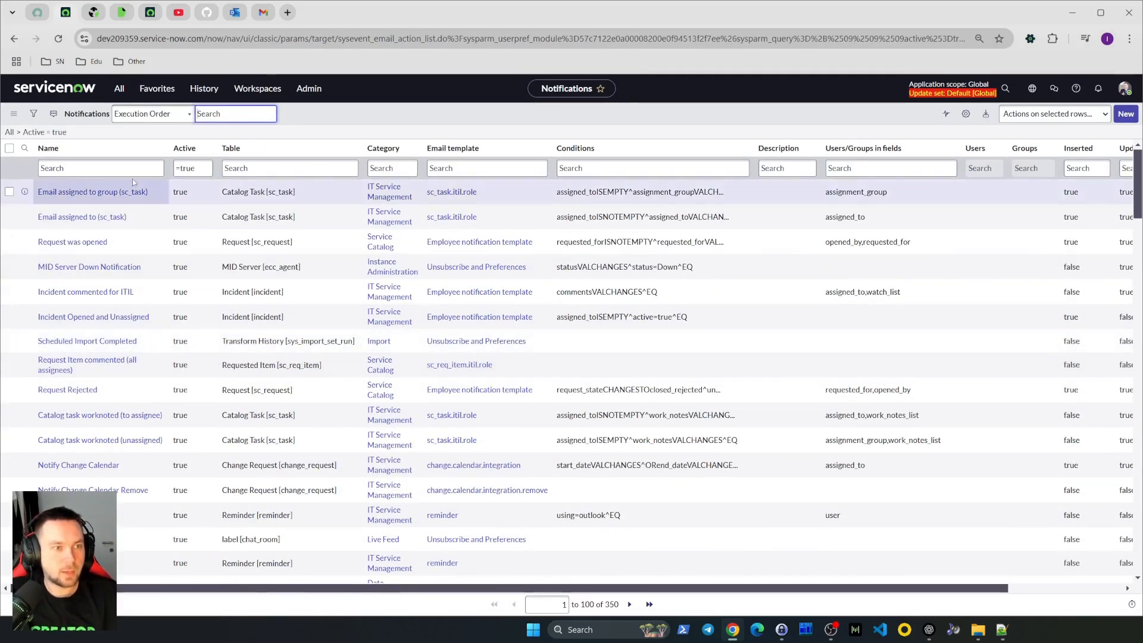
Filter the notifications list to show only notifications on the Incident table
{"action": "left_click", "coordinate": [140, 169]}
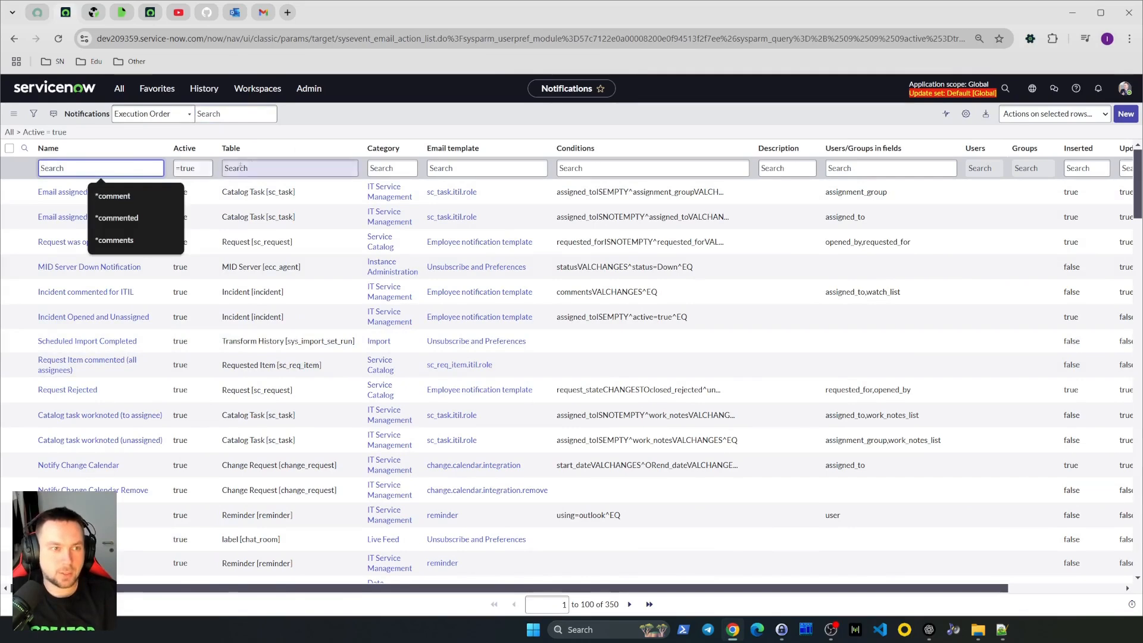
{"action": "left_click", "coordinate": [269, 169]}
{"action": "right_click", "coordinate": [266, 291]}
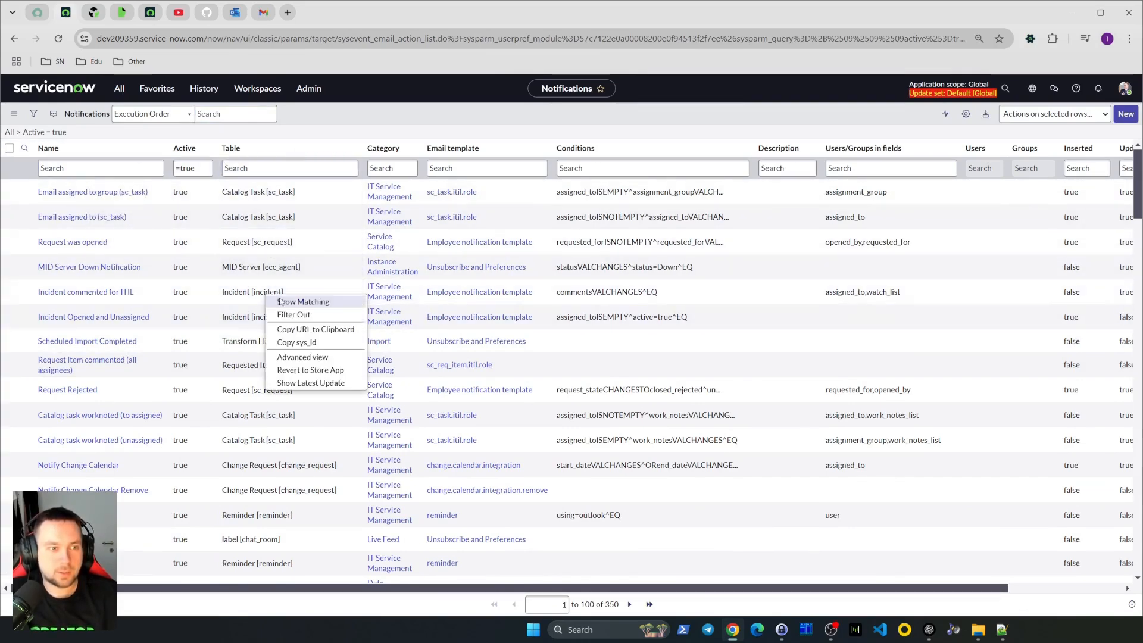
{"action": "left_click", "coordinate": [288, 301]}
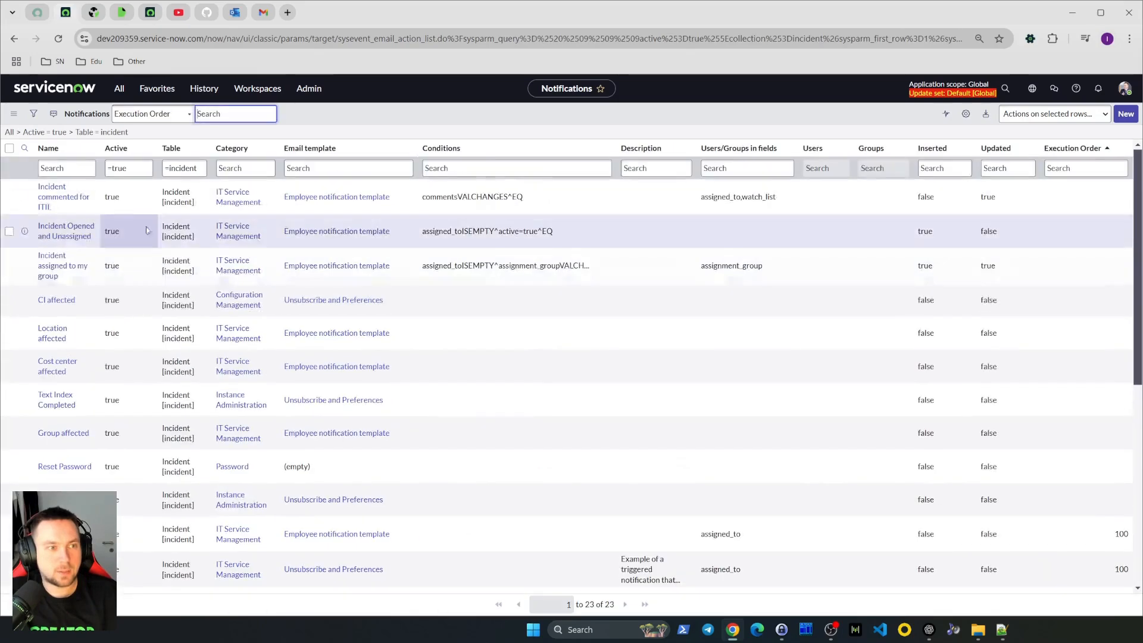
Filter the incident notifications list to names starting with "xiva"
{"action": "left_click", "coordinate": [73, 169]}
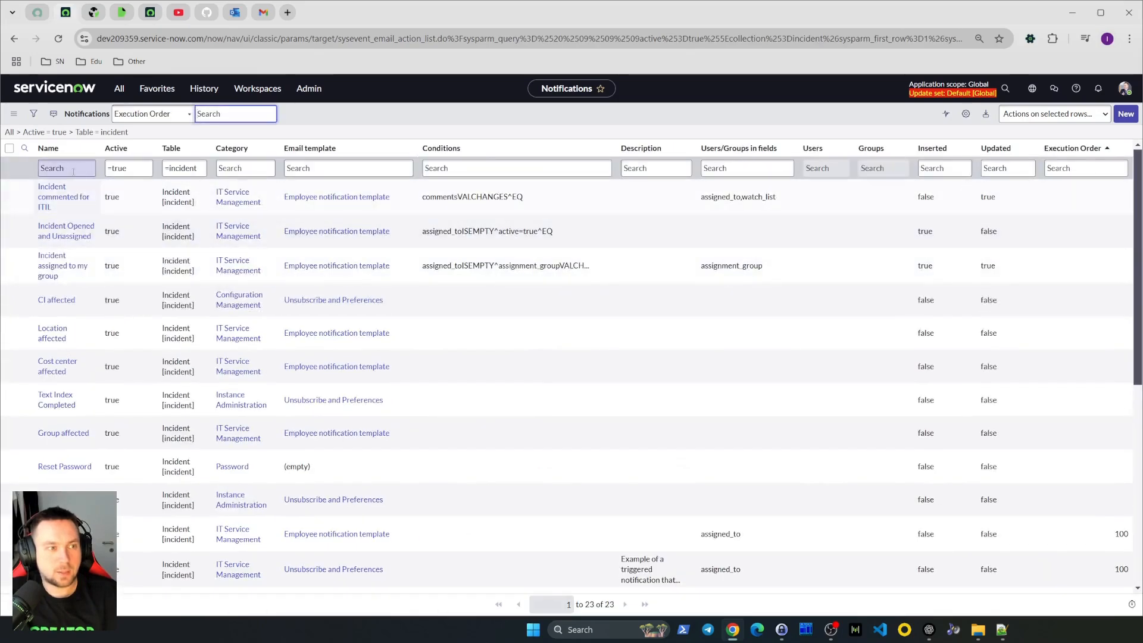
{"action": "type", "text": "x"}
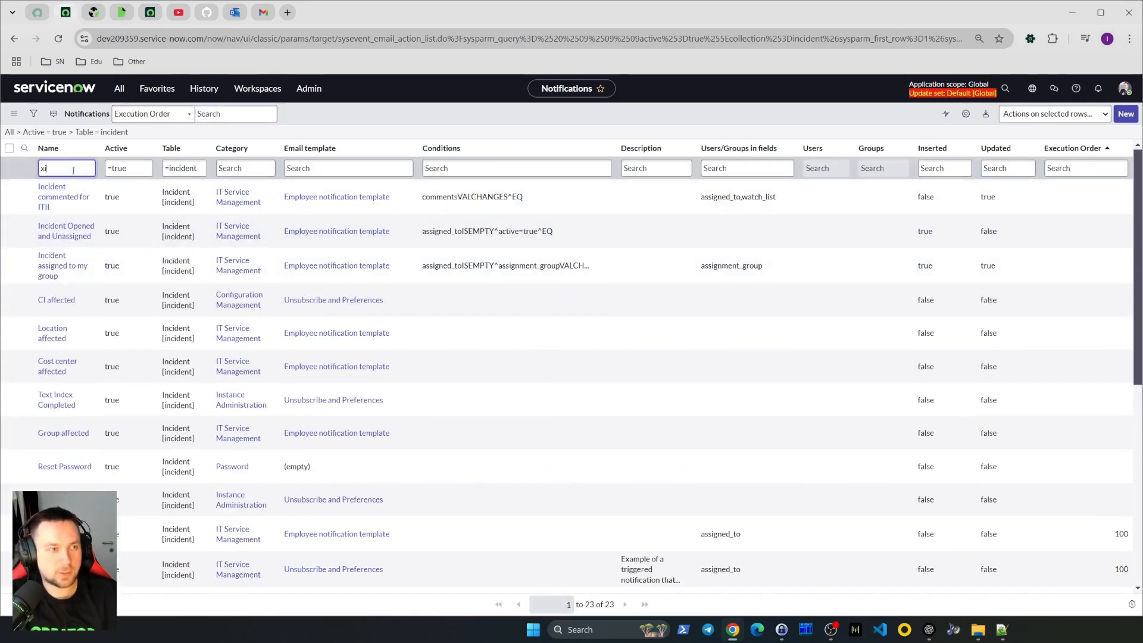
{"action": "type", "text": "iva"}
{"action": "key", "text": "Return"}
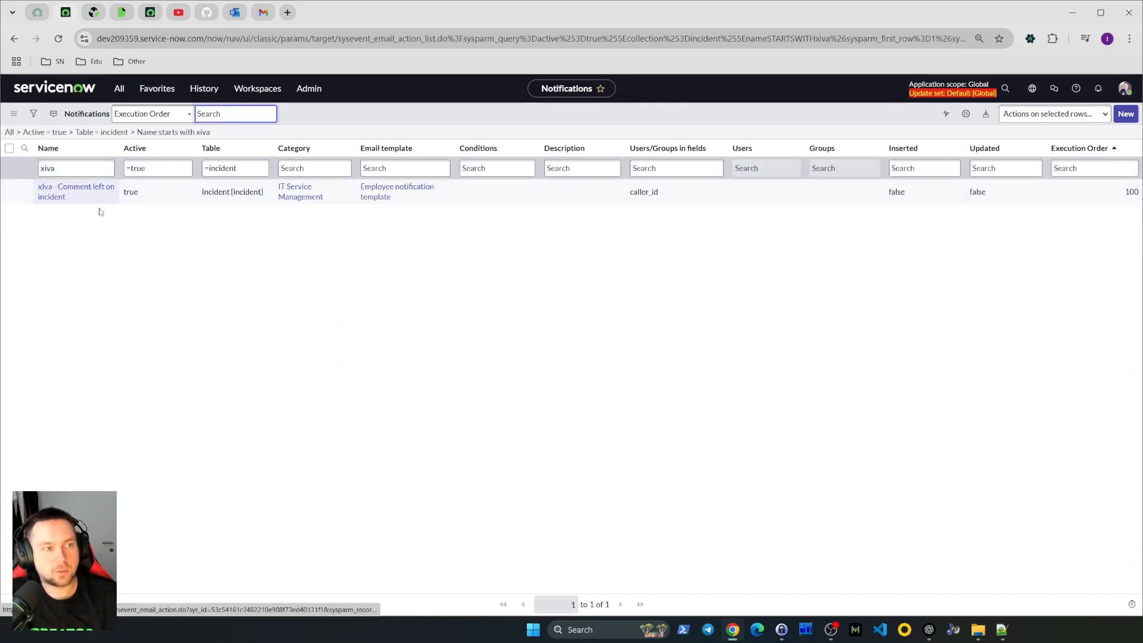
Open the "xlva - Comment left on incident" notification and enable Allow Digest
{"action": "left_click", "coordinate": [90, 190]}
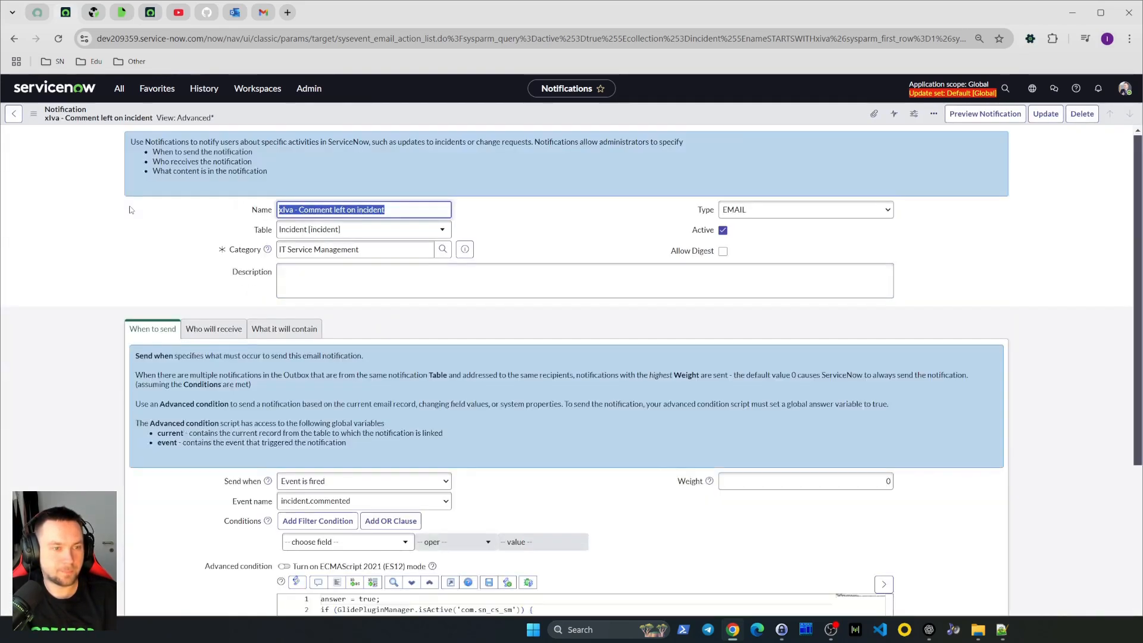
{"action": "scroll", "coordinate": [131, 209], "scroll_direction": "down", "scroll_amount": 3}
{"action": "scroll", "coordinate": [131, 210], "scroll_direction": "up", "scroll_amount": 1}
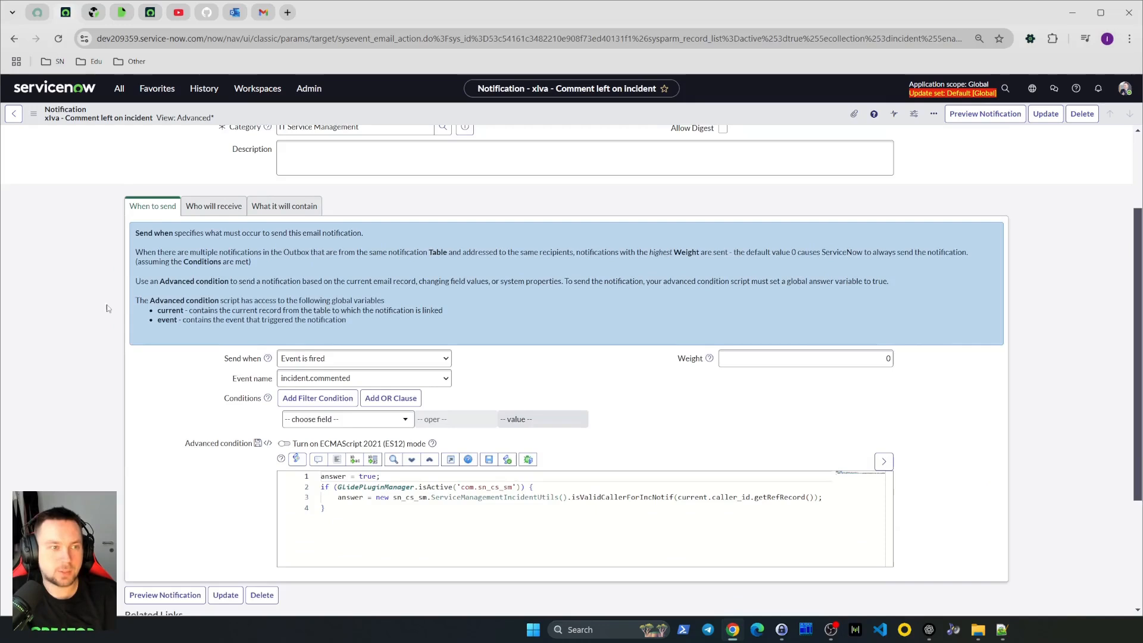
{"action": "scroll", "coordinate": [102, 308], "scroll_direction": "up", "scroll_amount": 1}
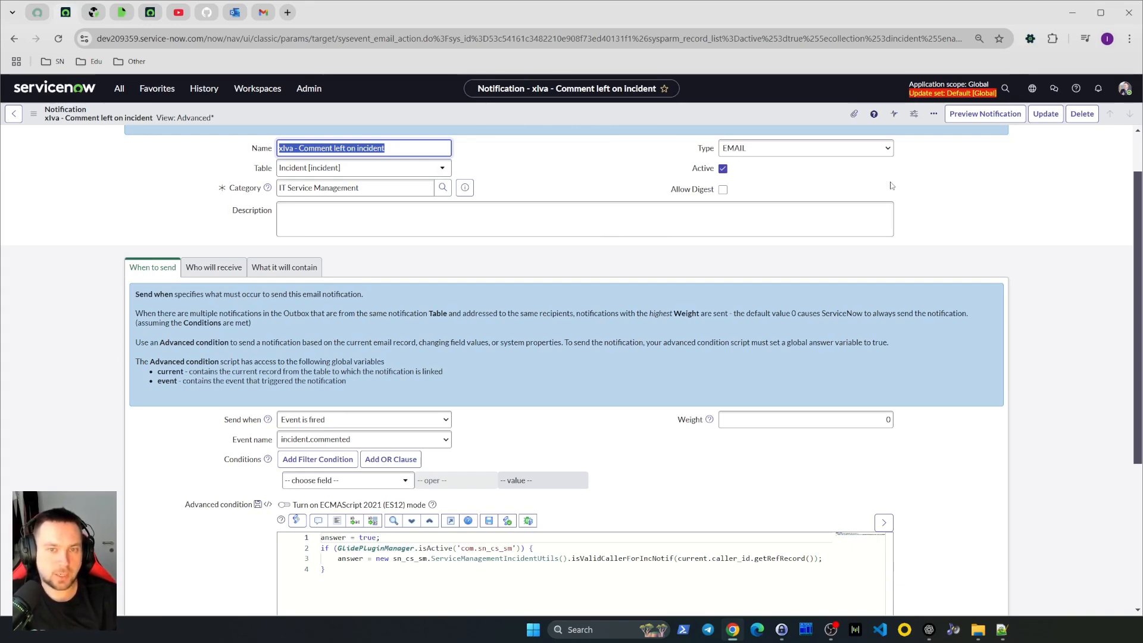
{"action": "left_click", "coordinate": [723, 190]}
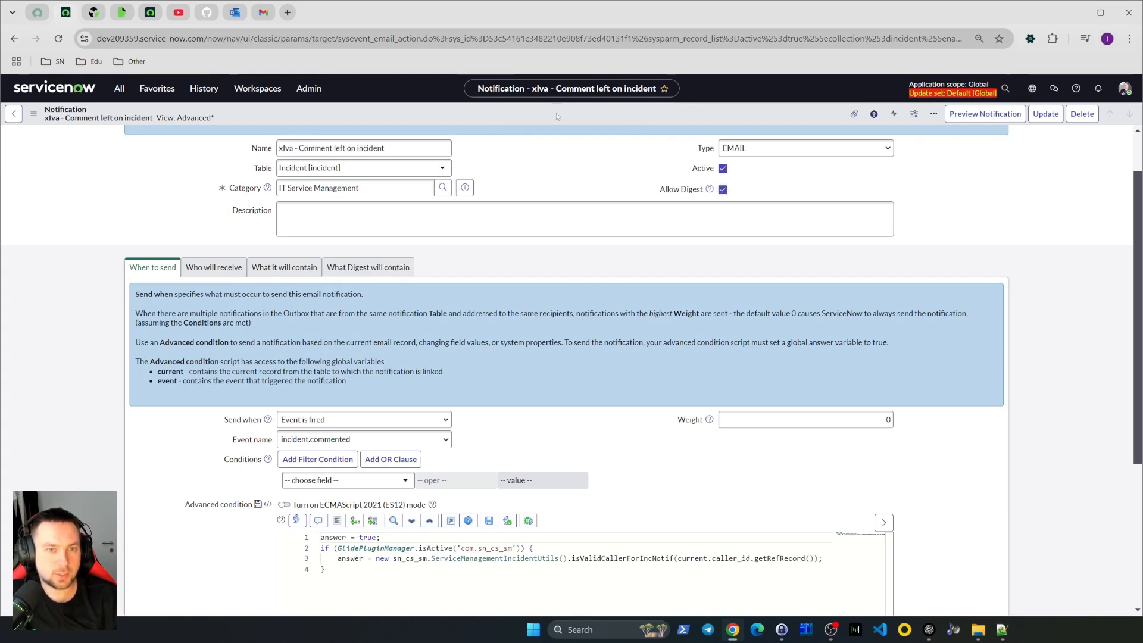
{"action": "right_click", "coordinate": [557, 116]}
{"action": "left_click", "coordinate": [578, 121]}
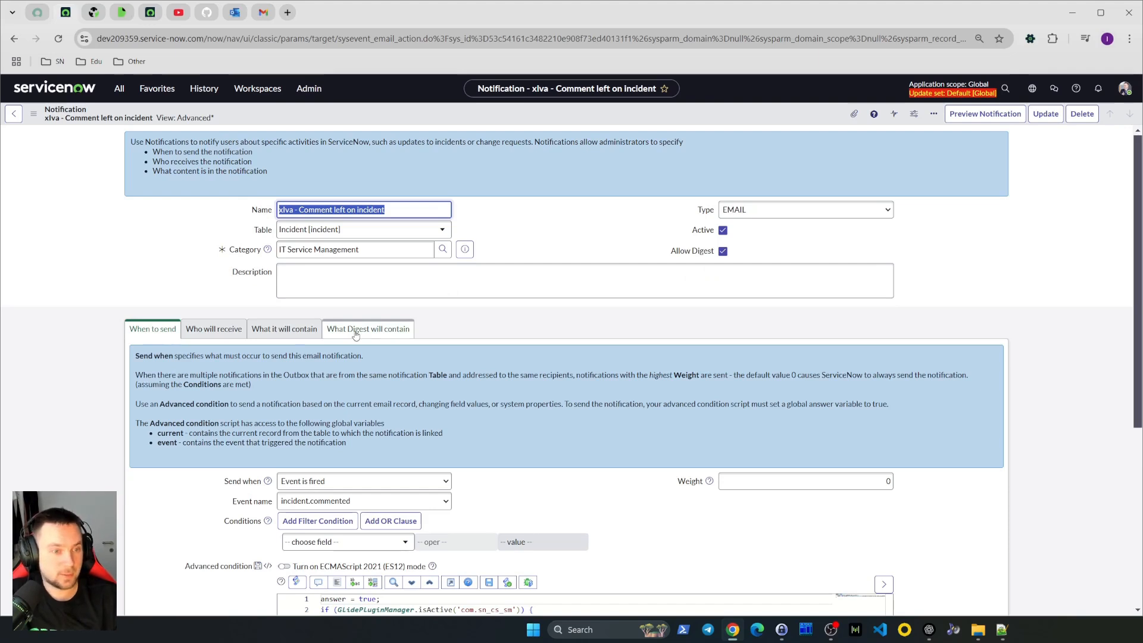
{"action": "left_click", "coordinate": [722, 251]}
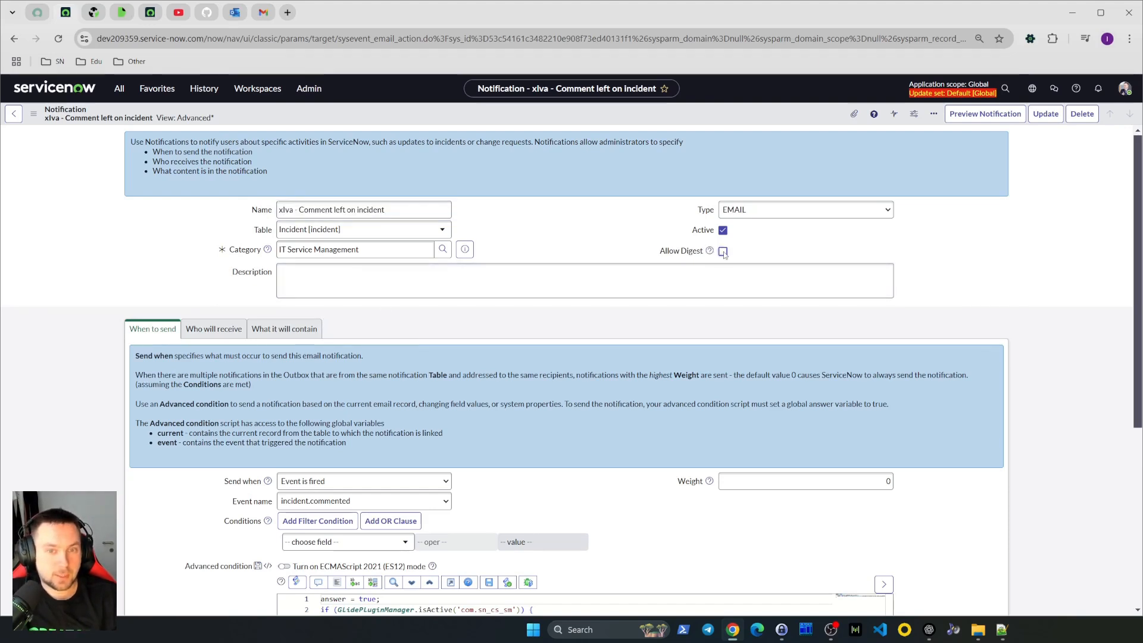
{"action": "left_click", "coordinate": [722, 251]}
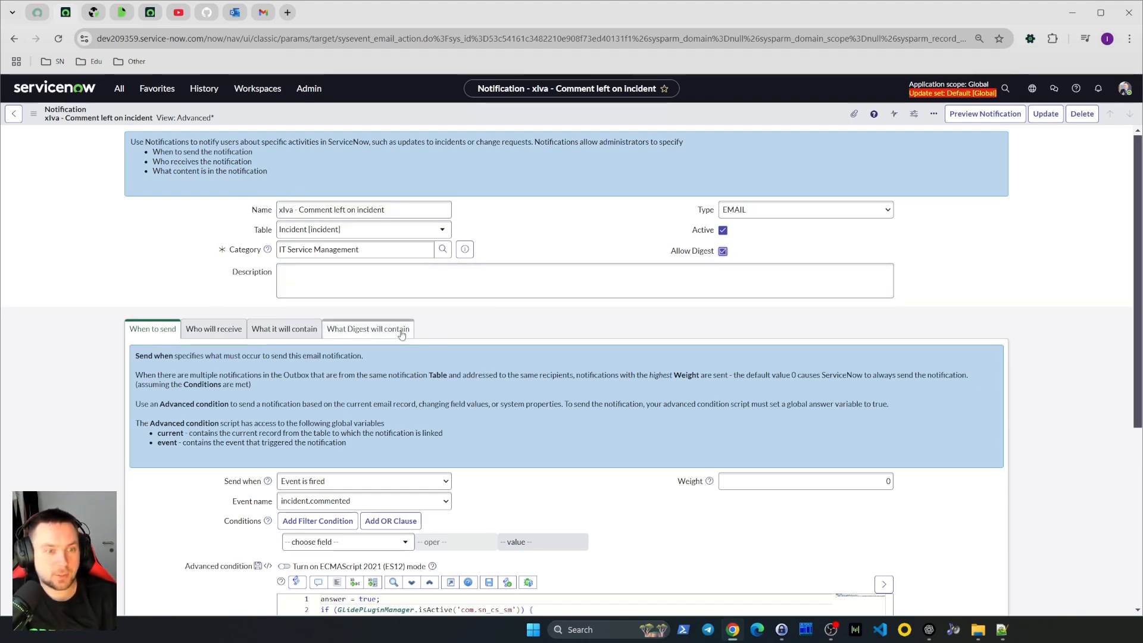
Open the What Digest will contain tab and clear the Digest Subject and Digest Template fields
{"action": "scroll", "coordinate": [402, 334], "scroll_direction": "down", "scroll_amount": 2}
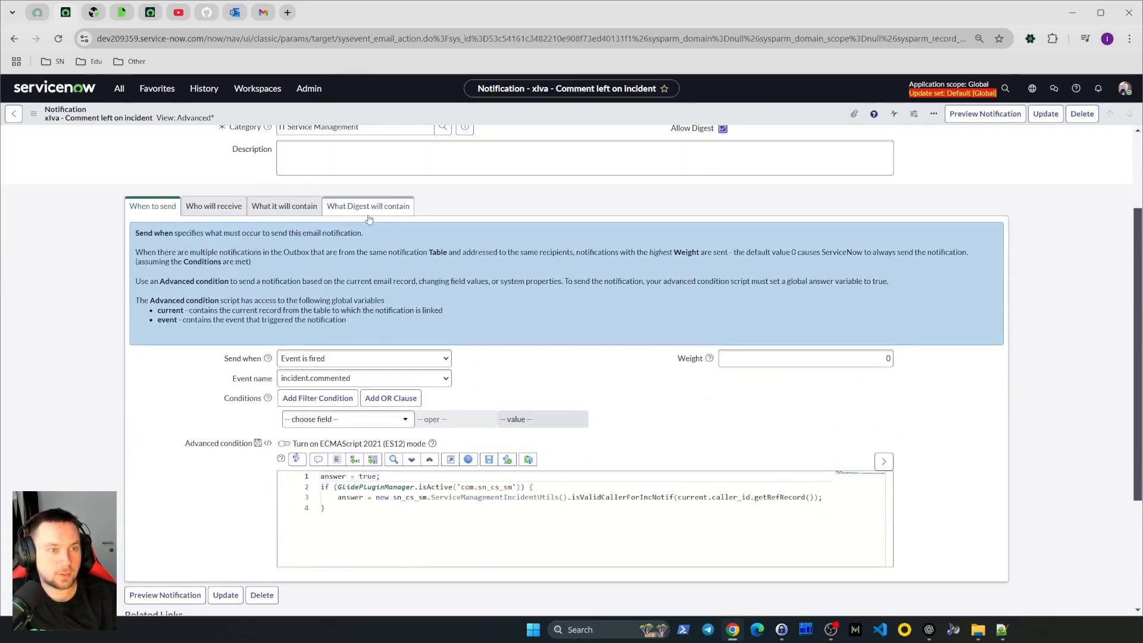
{"action": "left_click", "coordinate": [359, 208]}
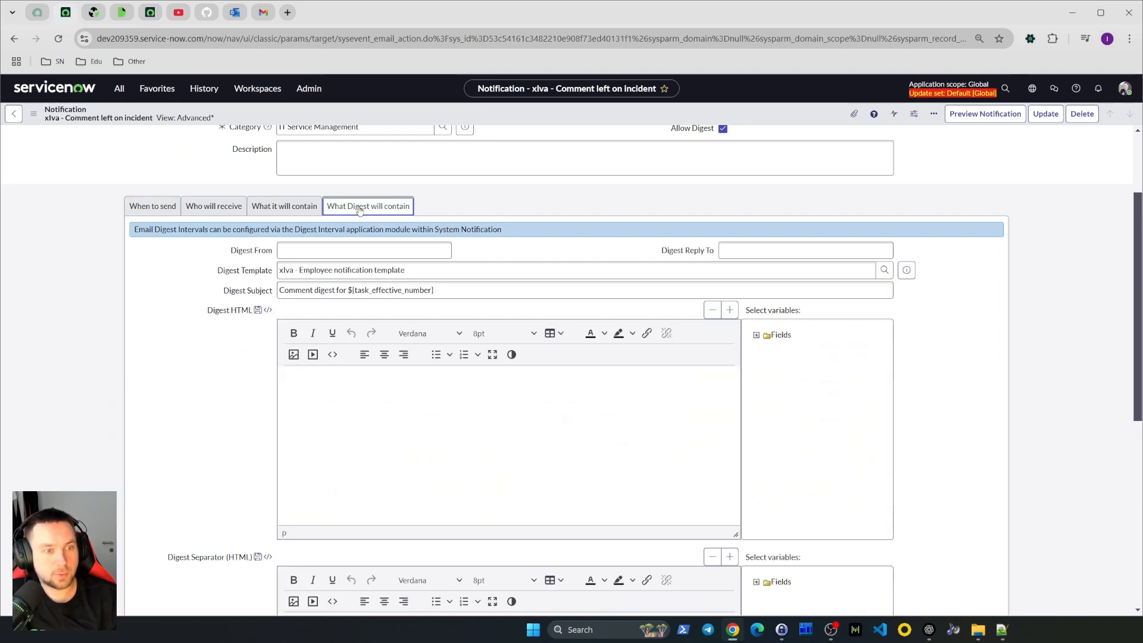
{"action": "left_click", "coordinate": [239, 296]}
{"action": "key", "text": "ctrl+c"}
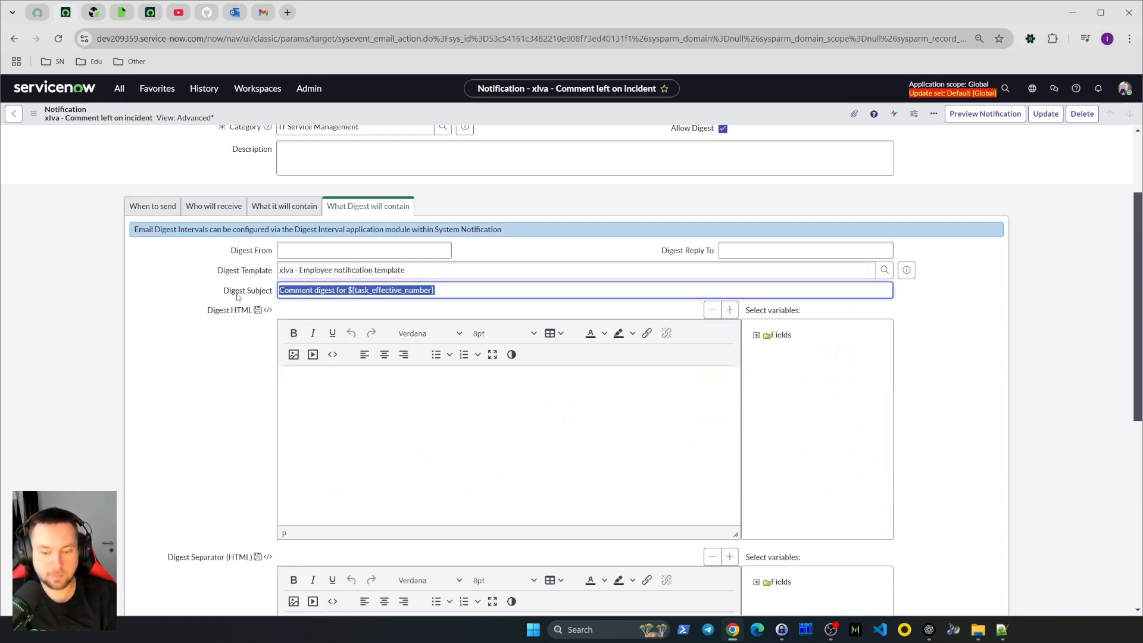
{"action": "key", "text": "BackSpace"}
{"action": "left_click_drag", "start_coordinate": [410, 270], "coordinate": [279, 269]}
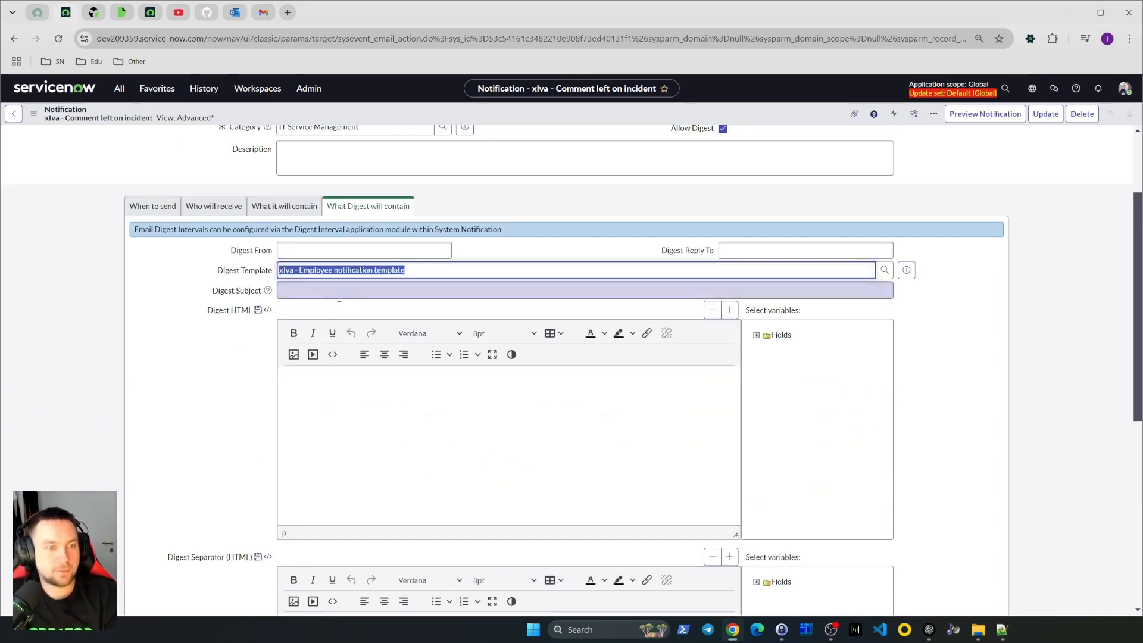
{"action": "key", "text": "BackSpace"}
Review the digest fields, then the email template, subject and message on the What it will contain tab
{"action": "scroll", "coordinate": [209, 378], "scroll_direction": "down", "scroll_amount": 5}
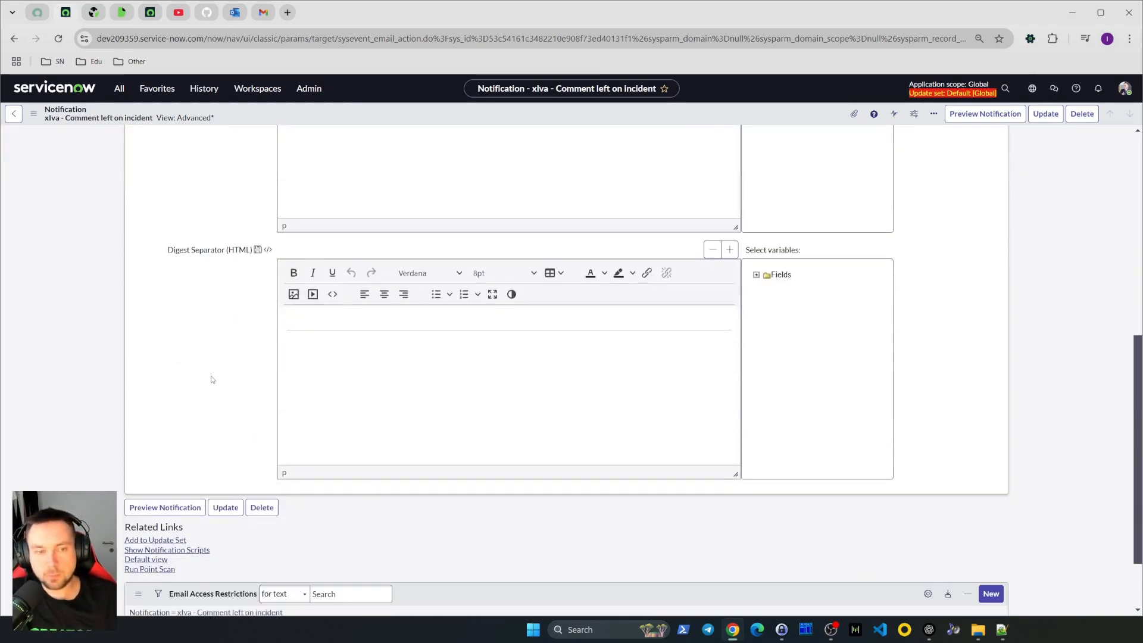
{"action": "scroll", "coordinate": [231, 430], "scroll_direction": "down", "scroll_amount": 2}
{"action": "scroll", "coordinate": [270, 472], "scroll_direction": "up", "scroll_amount": 7}
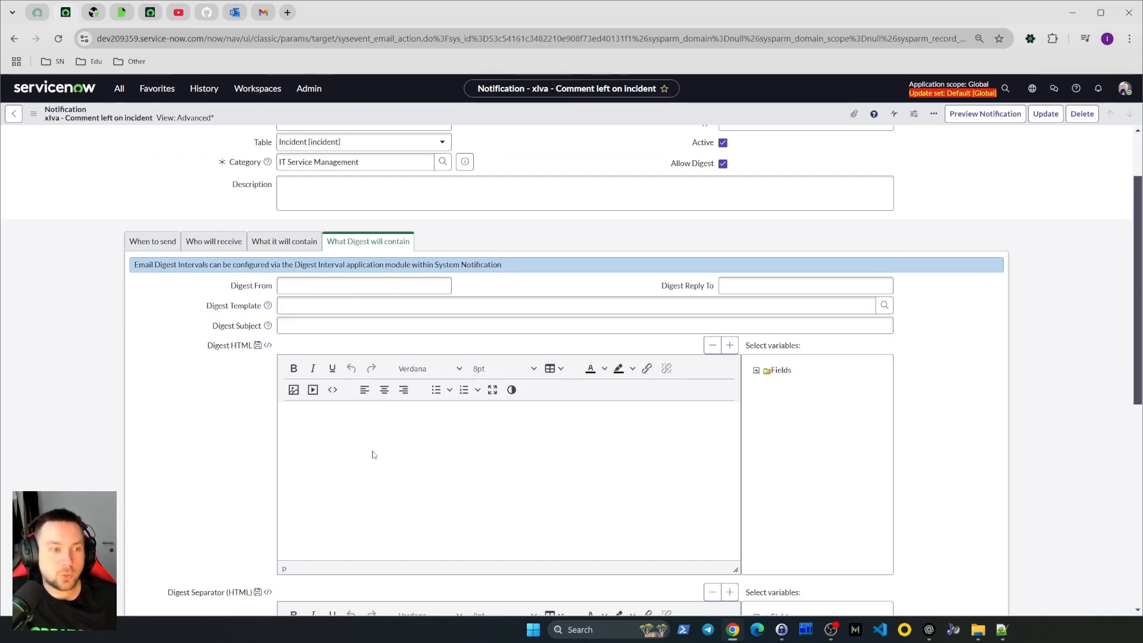
{"action": "left_click", "coordinate": [265, 244]}
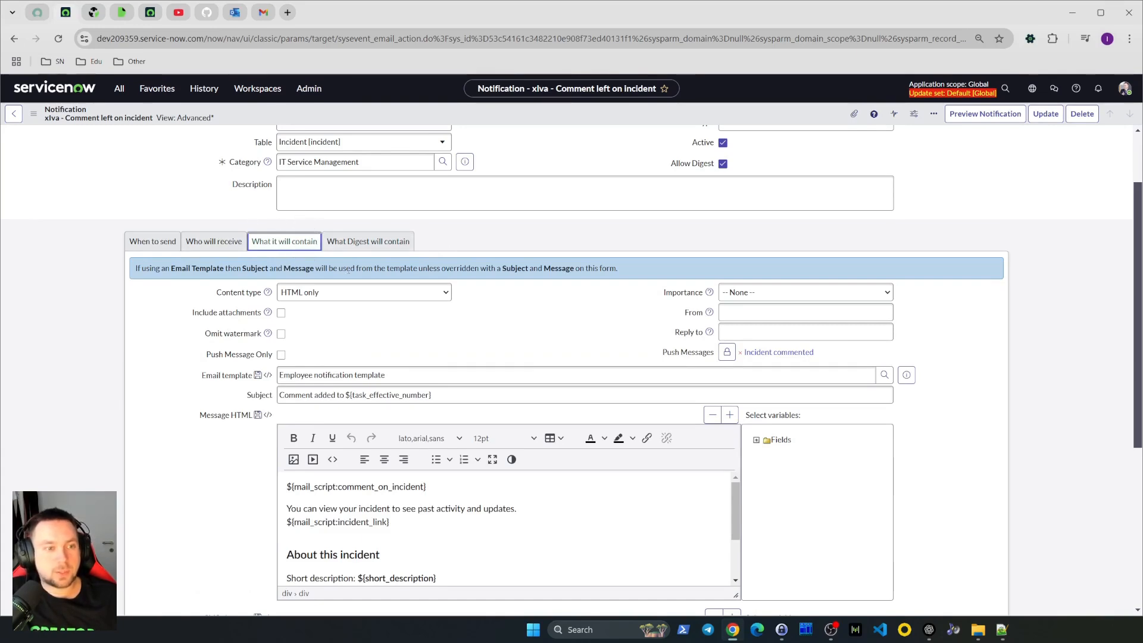
{"action": "scroll", "coordinate": [440, 291], "scroll_direction": "down", "scroll_amount": 2}
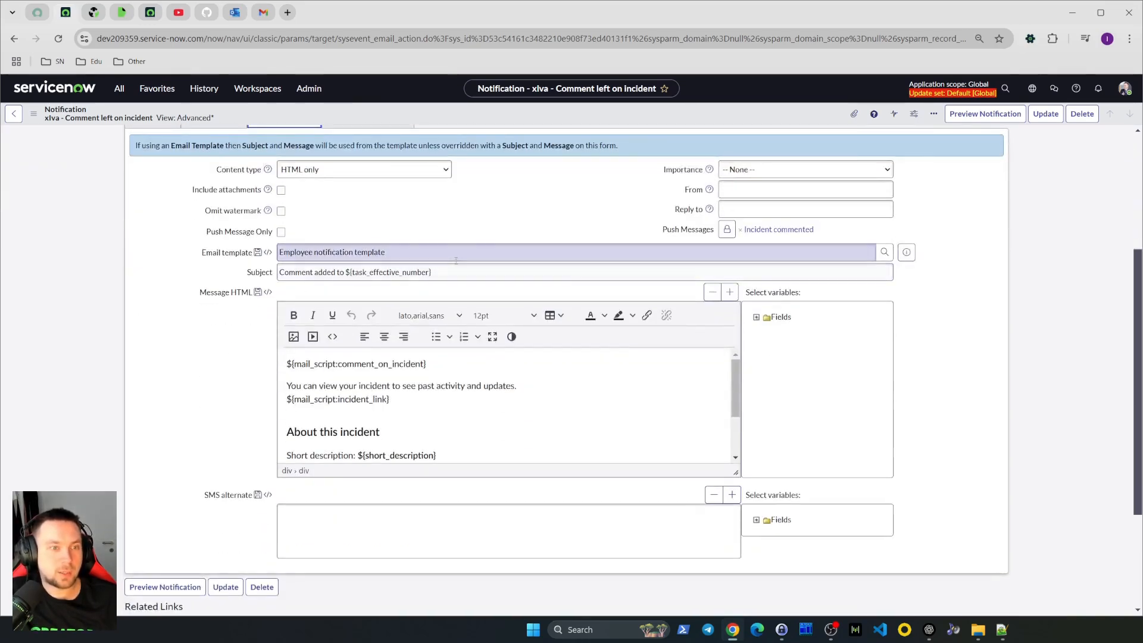
{"action": "left_click", "coordinate": [415, 251]}
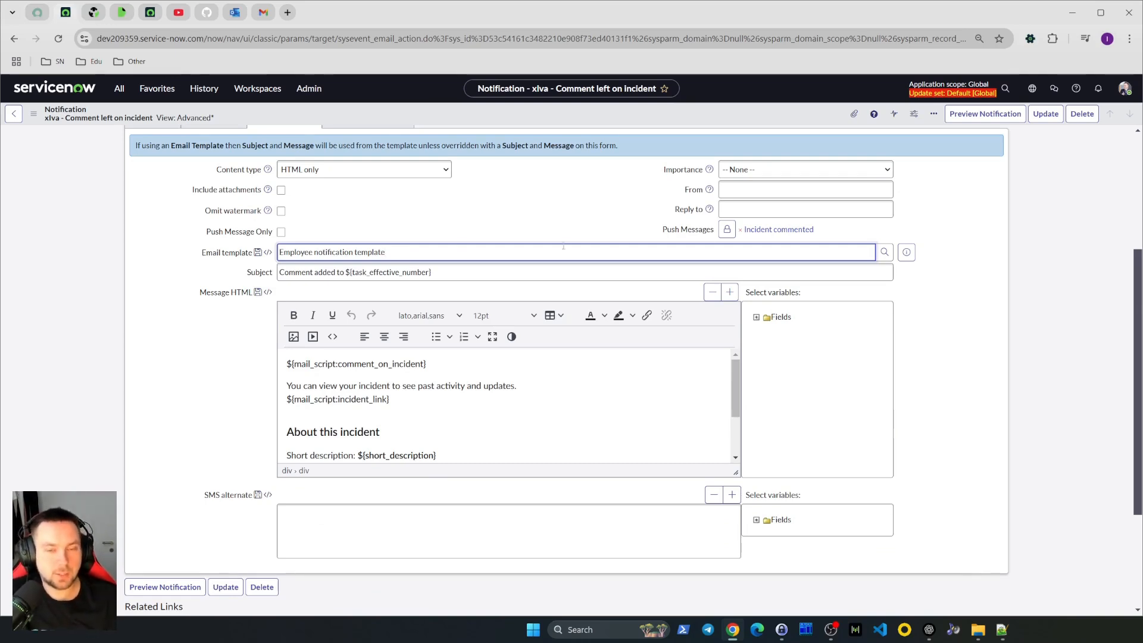
{"action": "left_click", "coordinate": [520, 430]}
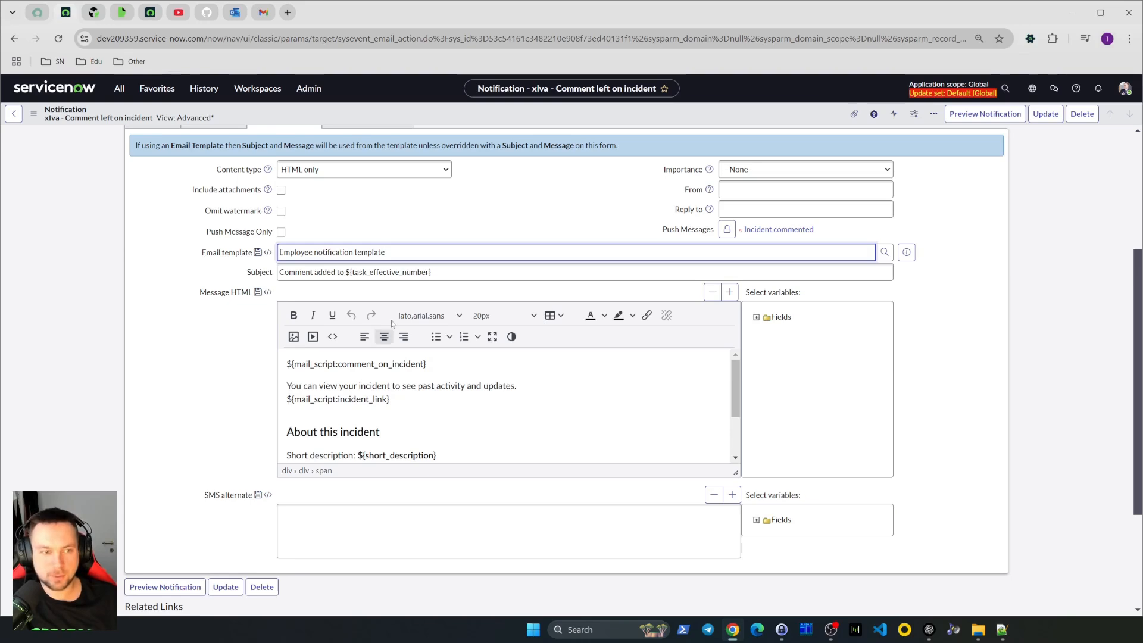
Compare the digest template settings with the email template settings on the two content tabs
{"action": "scroll", "coordinate": [375, 269], "scroll_direction": "up", "scroll_amount": 1}
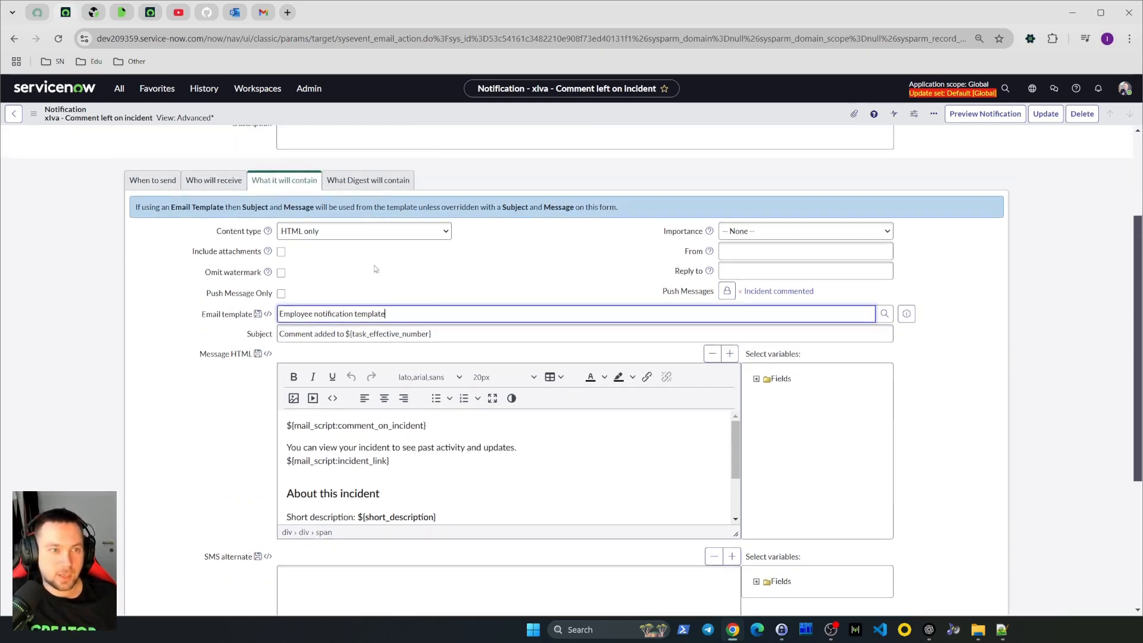
{"action": "left_click", "coordinate": [370, 181]}
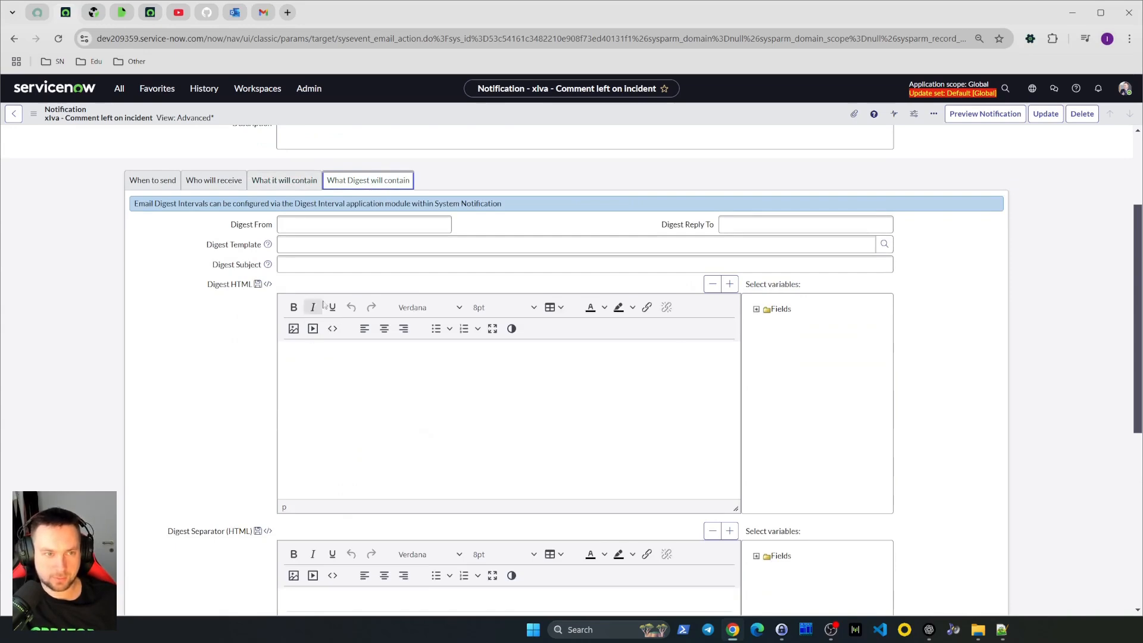
{"action": "left_click", "coordinate": [284, 180]}
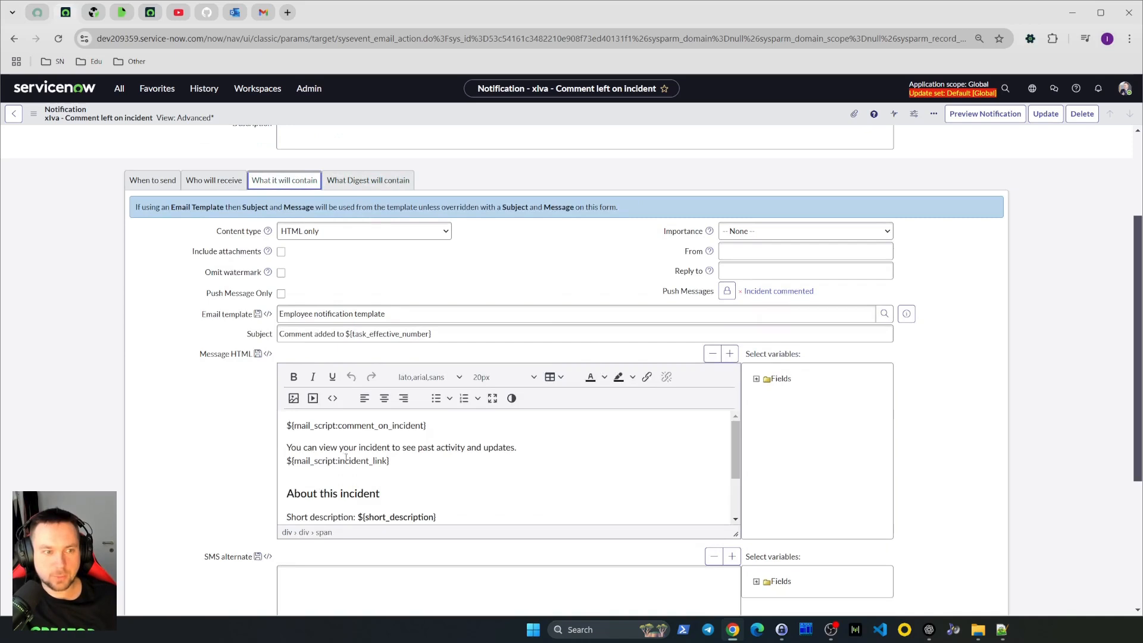
{"action": "left_click", "coordinate": [344, 182]}
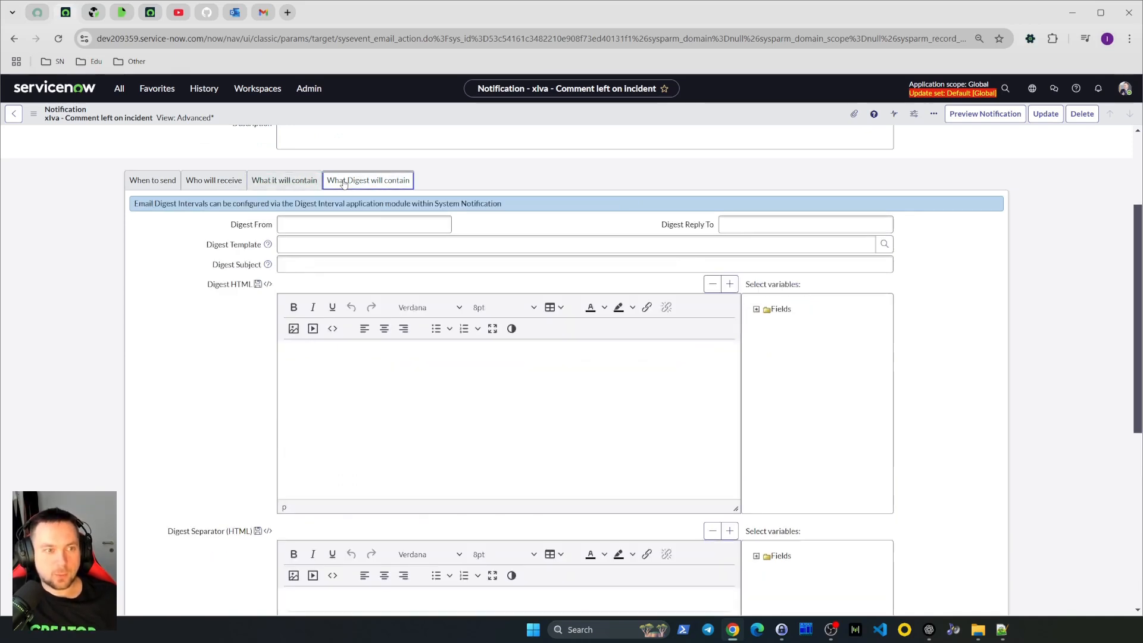
{"action": "left_click", "coordinate": [290, 247]}
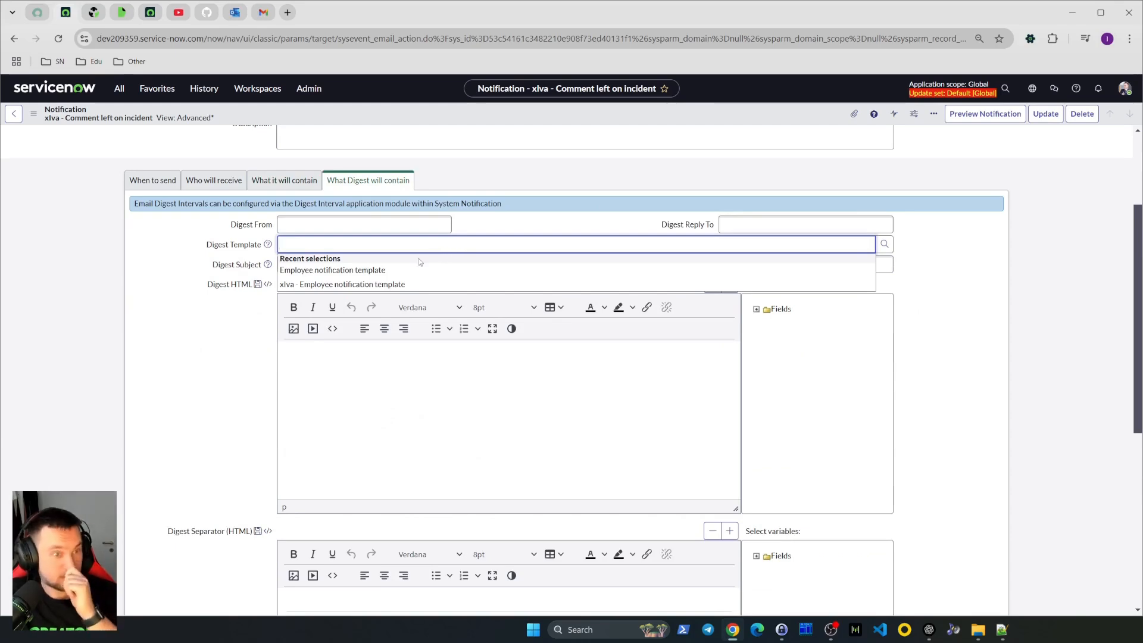
{"action": "left_click", "coordinate": [284, 179]}
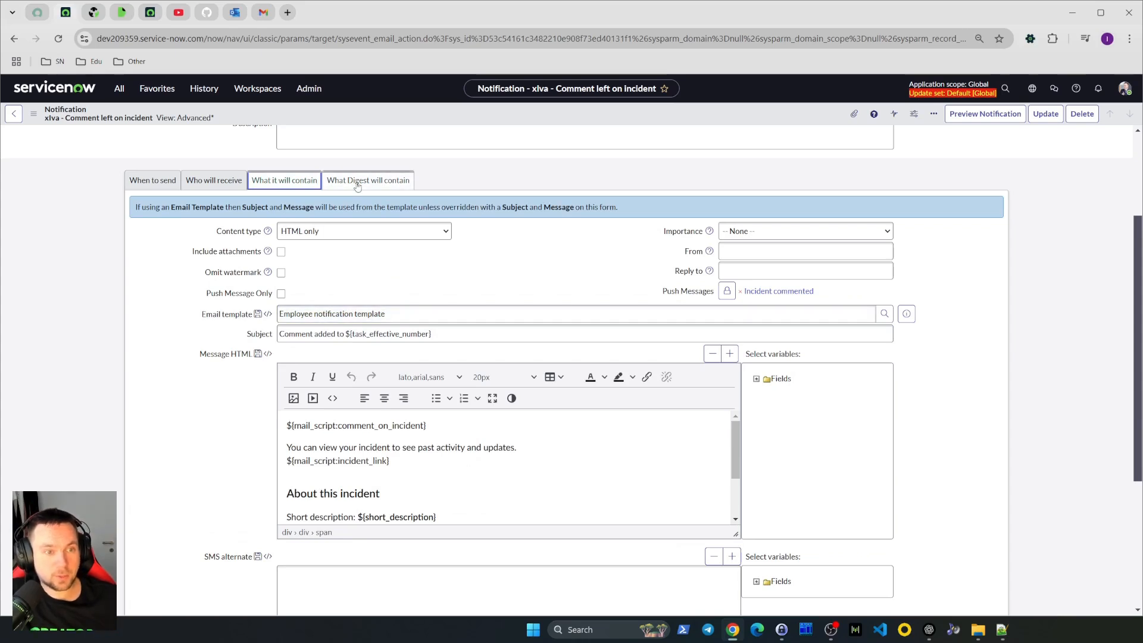
{"action": "left_click", "coordinate": [228, 319]}
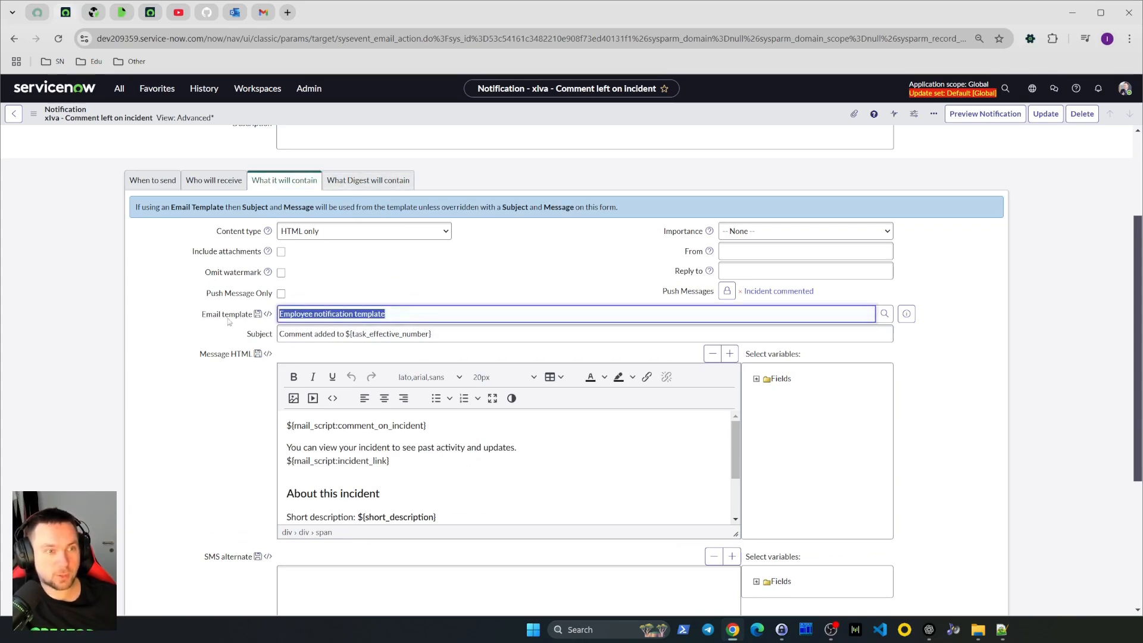
{"action": "scroll", "coordinate": [340, 307], "scroll_direction": "up", "scroll_amount": 3}
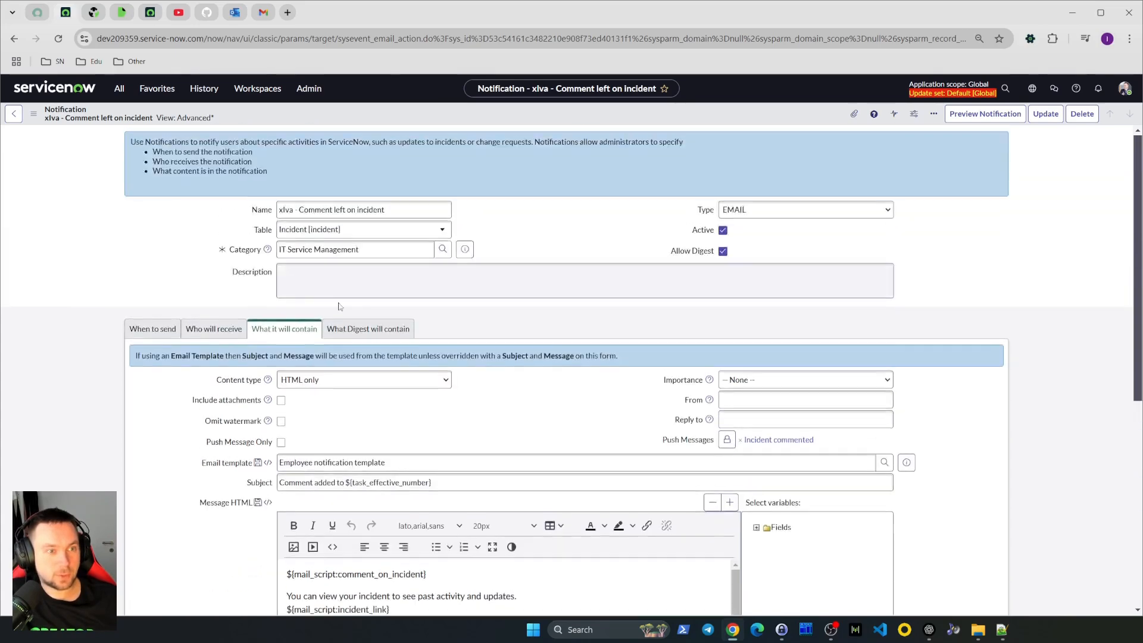
Set the Digest Template to "xlva - Employee notification template"
{"action": "left_click", "coordinate": [352, 333]}
{"action": "left_click", "coordinate": [360, 392]}
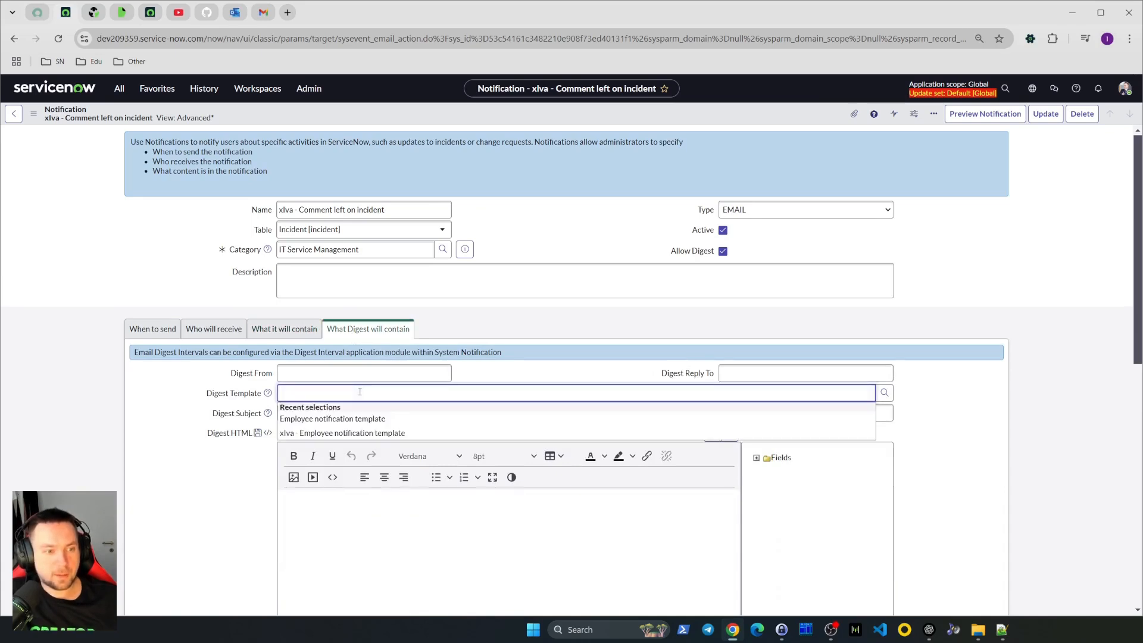
{"action": "left_click", "coordinate": [352, 433]}
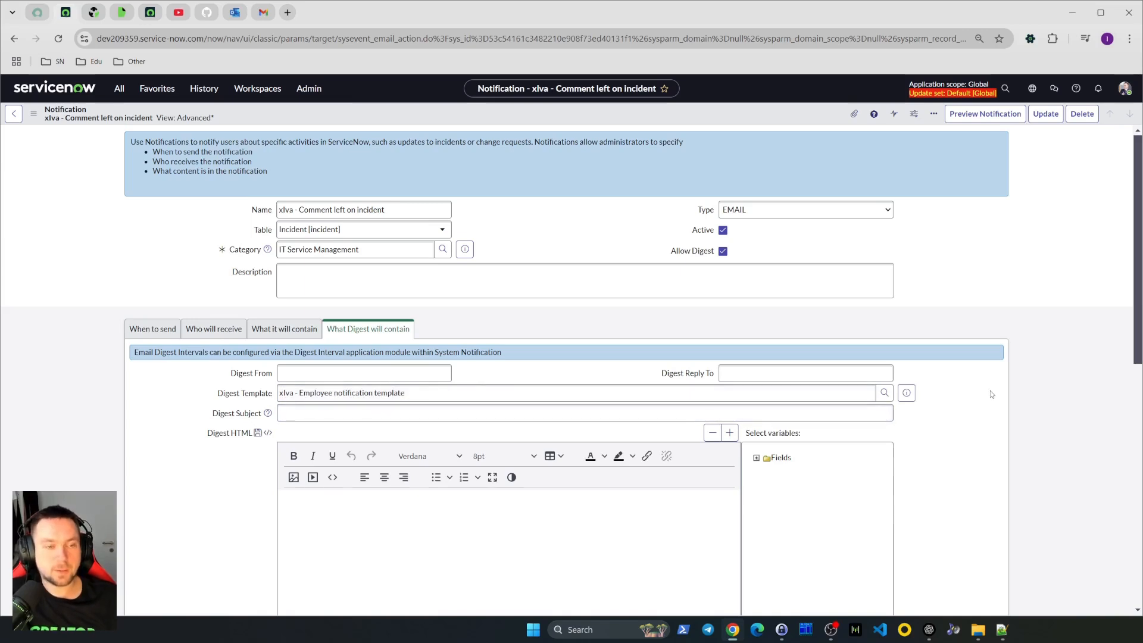
Paste "Comment digest for ${task_effective_number}" into the Digest Subject field
{"action": "scroll", "coordinate": [991, 391], "scroll_direction": "down", "scroll_amount": 2}
{"action": "left_click", "coordinate": [366, 289]}
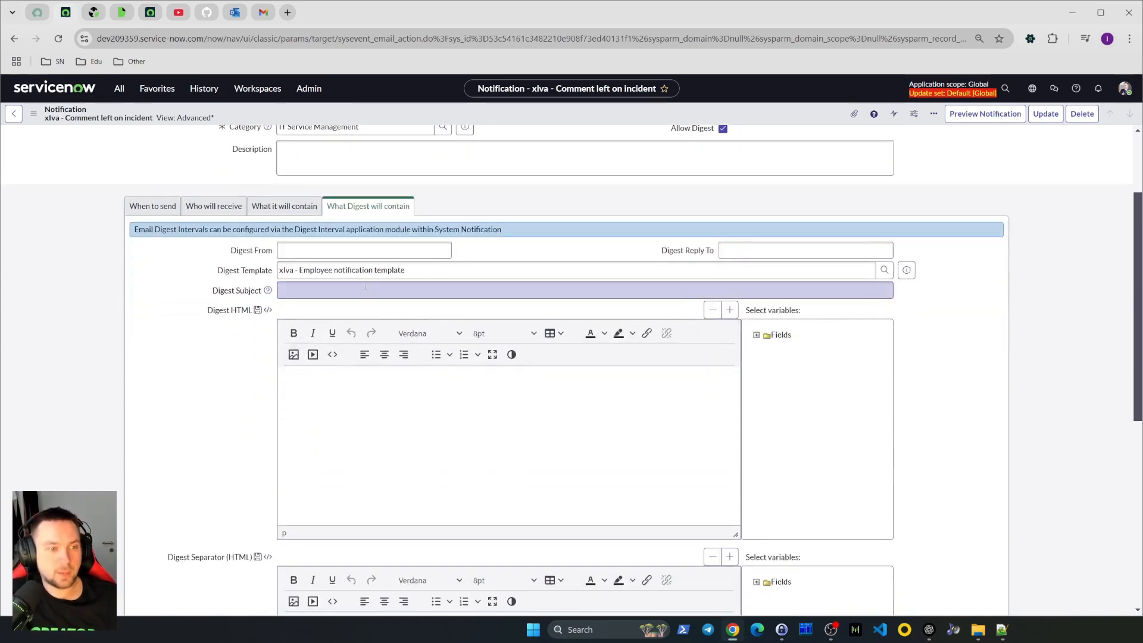
{"action": "left_click", "coordinate": [297, 291]}
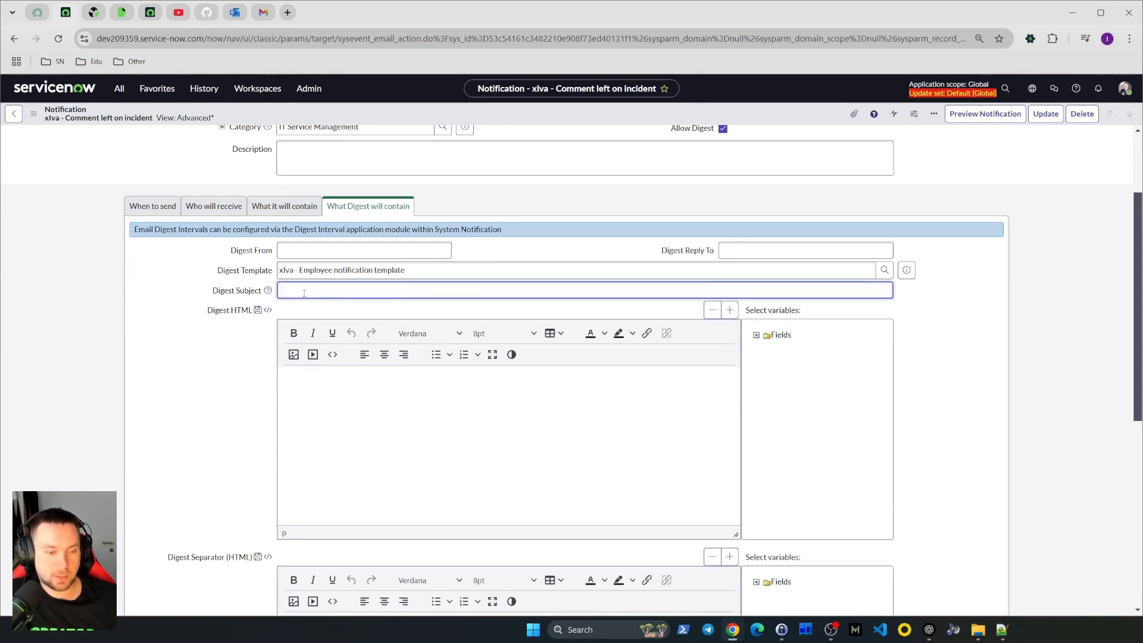
{"action": "key", "text": "ctrl+v"}
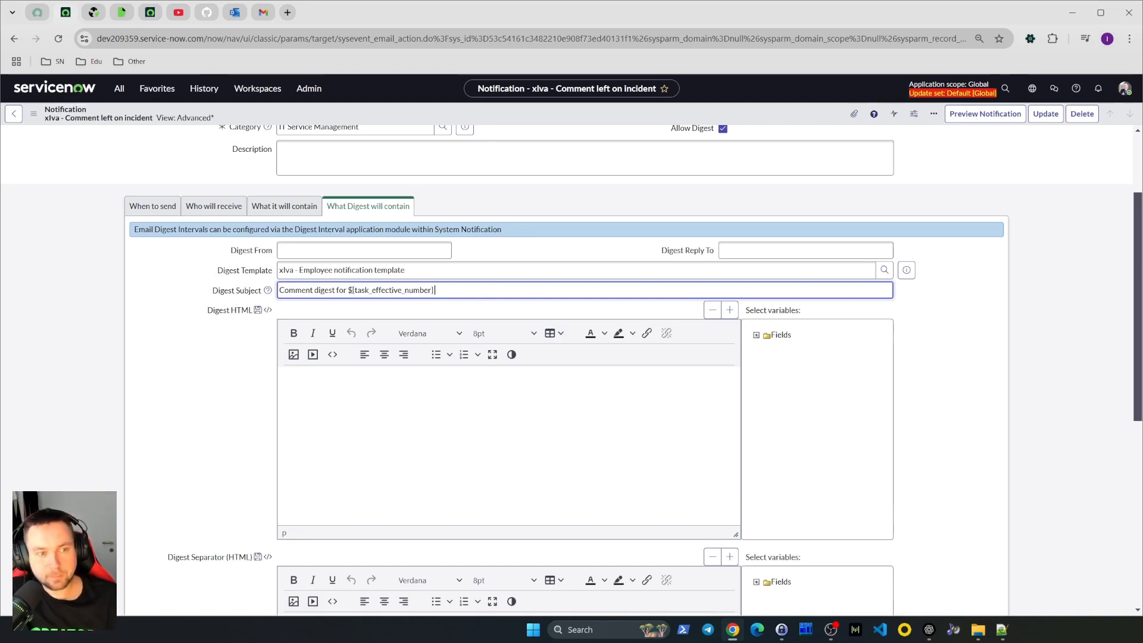
Compare the notification's email Subject with the Digest Subject
{"action": "left_click", "coordinate": [286, 207]}
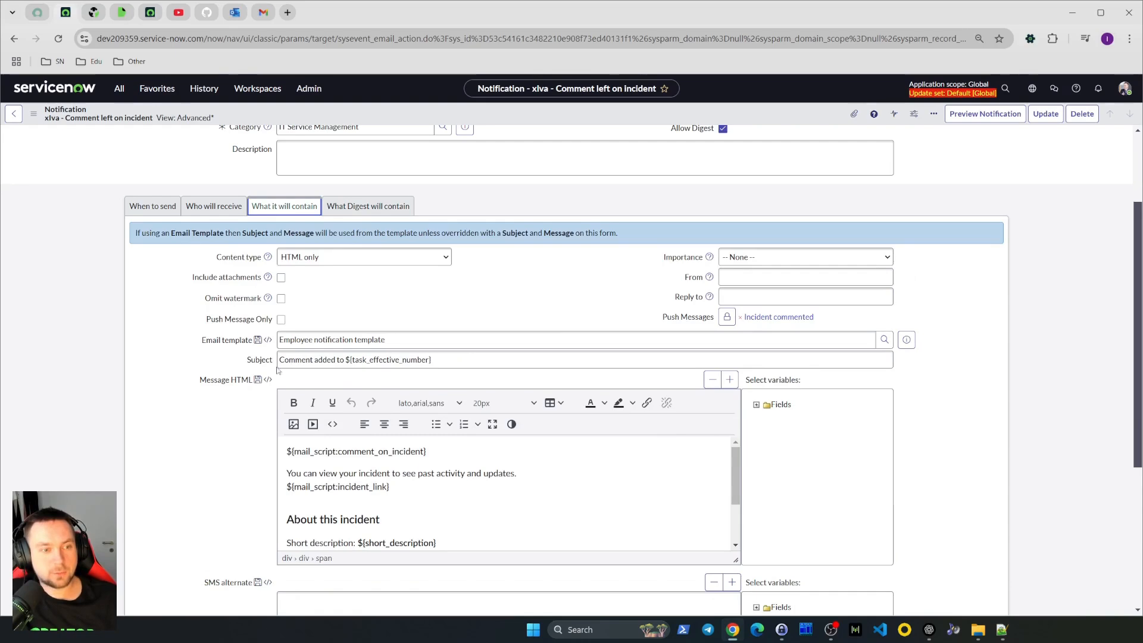
{"action": "left_click_drag", "start_coordinate": [280, 359], "coordinate": [345, 360]}
{"action": "key", "text": "End"}
{"action": "left_click", "coordinate": [368, 206]}
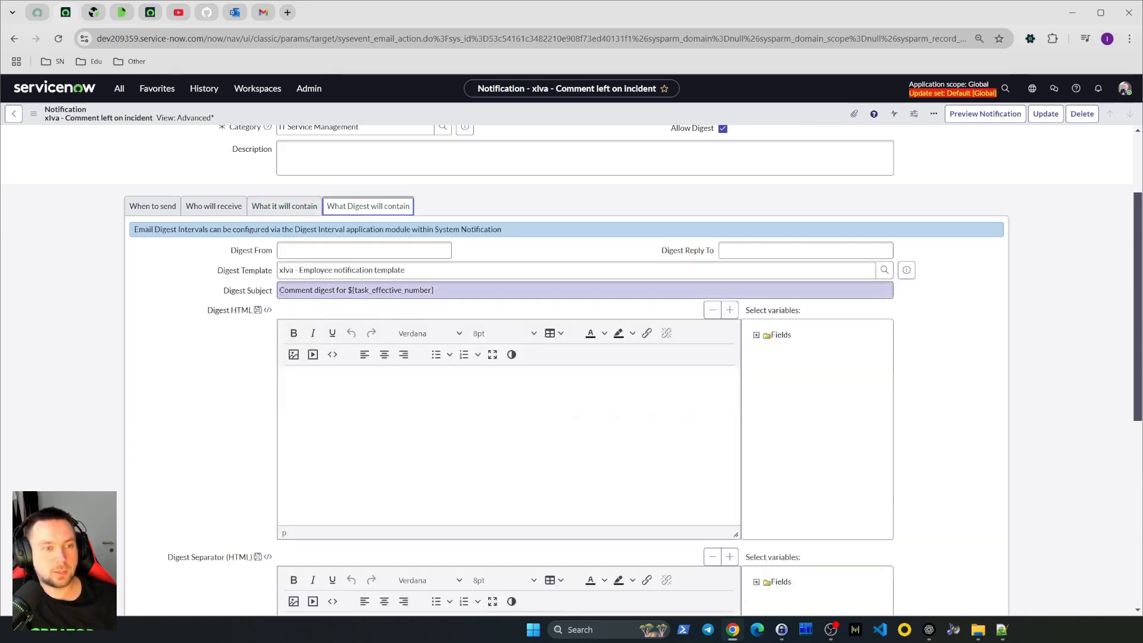
Review the Digest Subject text and the empty Digest HTML and Digest Separator fields
{"action": "left_click_drag", "start_coordinate": [279, 290], "coordinate": [314, 290]}
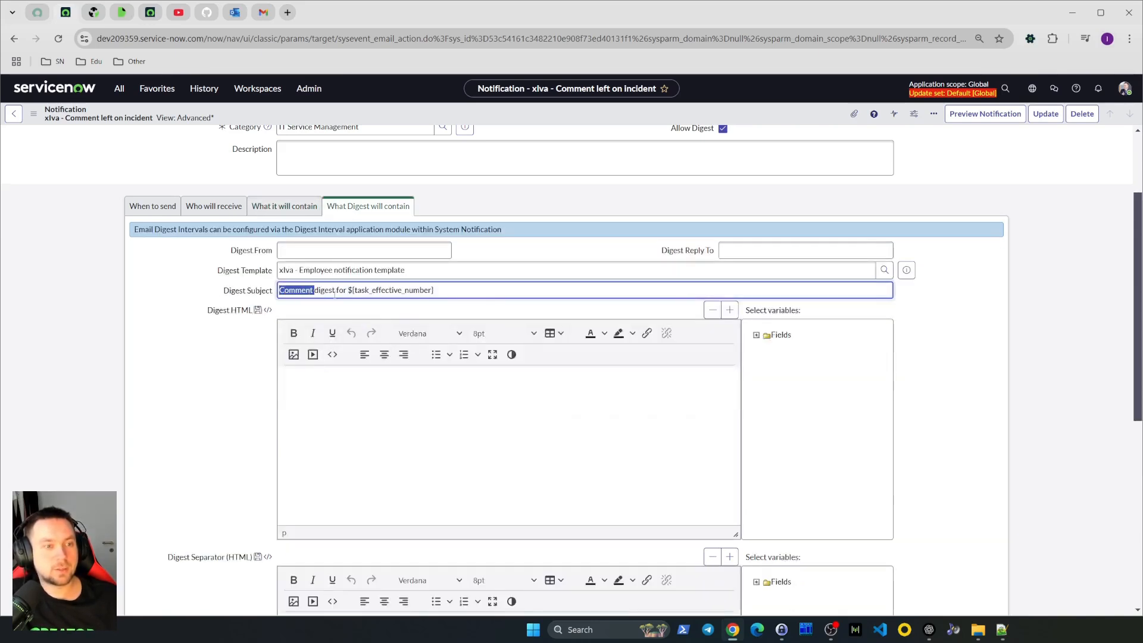
{"action": "left_click", "coordinate": [337, 291]}
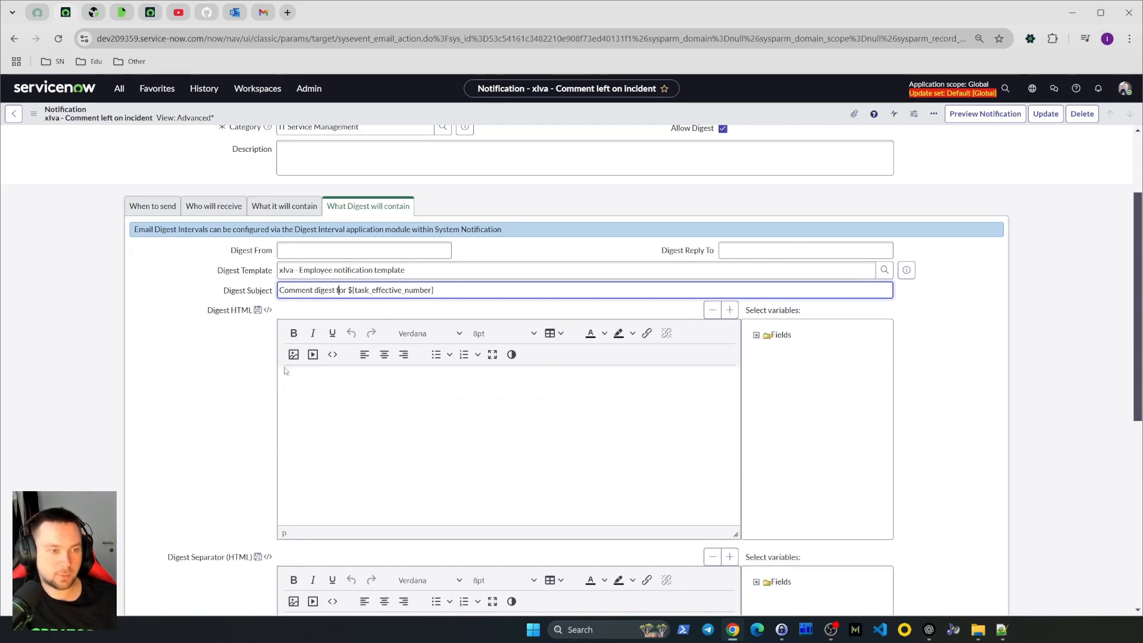
{"action": "scroll", "coordinate": [194, 340], "scroll_direction": "down", "scroll_amount": 1}
{"action": "scroll", "coordinate": [194, 339], "scroll_direction": "down", "scroll_amount": 2}
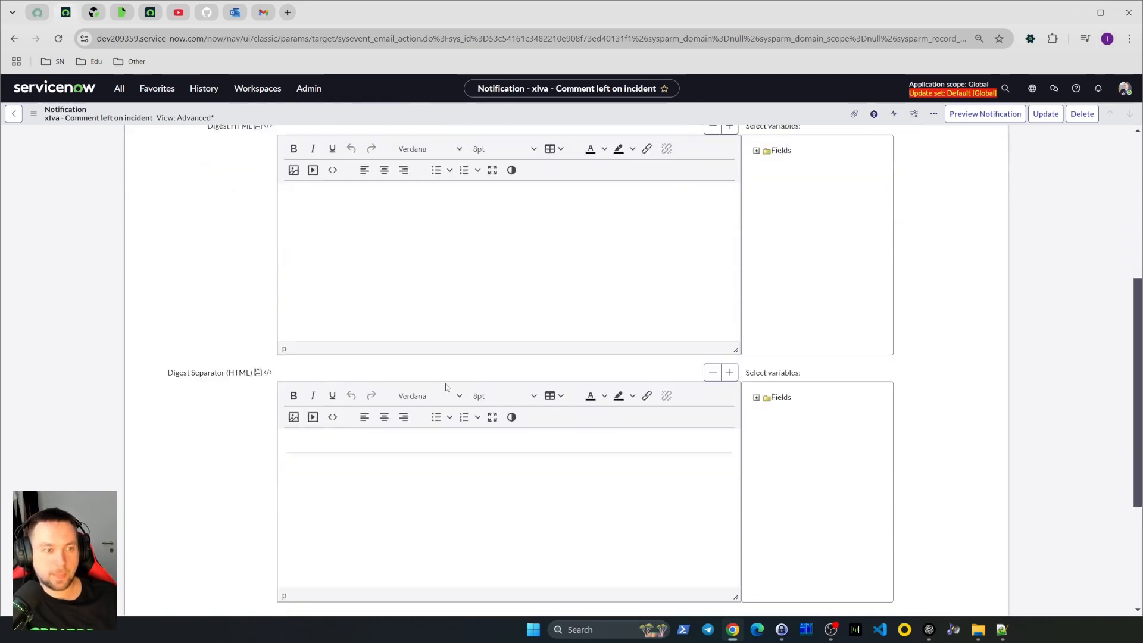
{"action": "scroll", "coordinate": [189, 238], "scroll_direction": "up", "scroll_amount": 1}
{"action": "scroll", "coordinate": [290, 332], "scroll_direction": "down", "scroll_amount": 1}
{"action": "scroll", "coordinate": [290, 332], "scroll_direction": "down", "scroll_amount": 4}
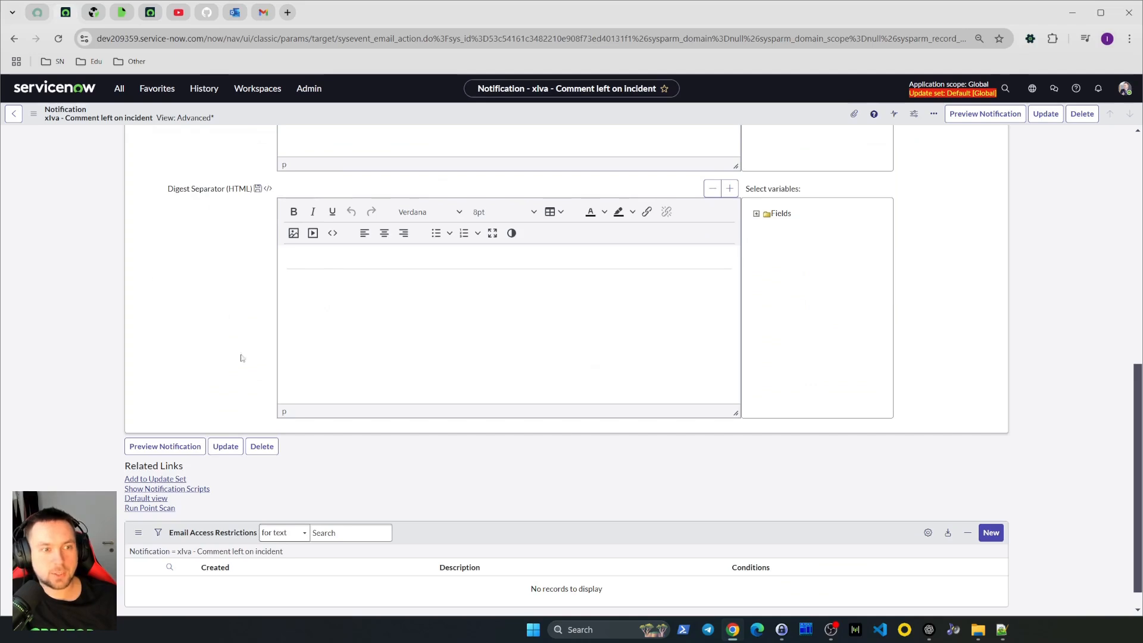
{"action": "scroll", "coordinate": [402, 345], "scroll_direction": "up", "scroll_amount": 4}
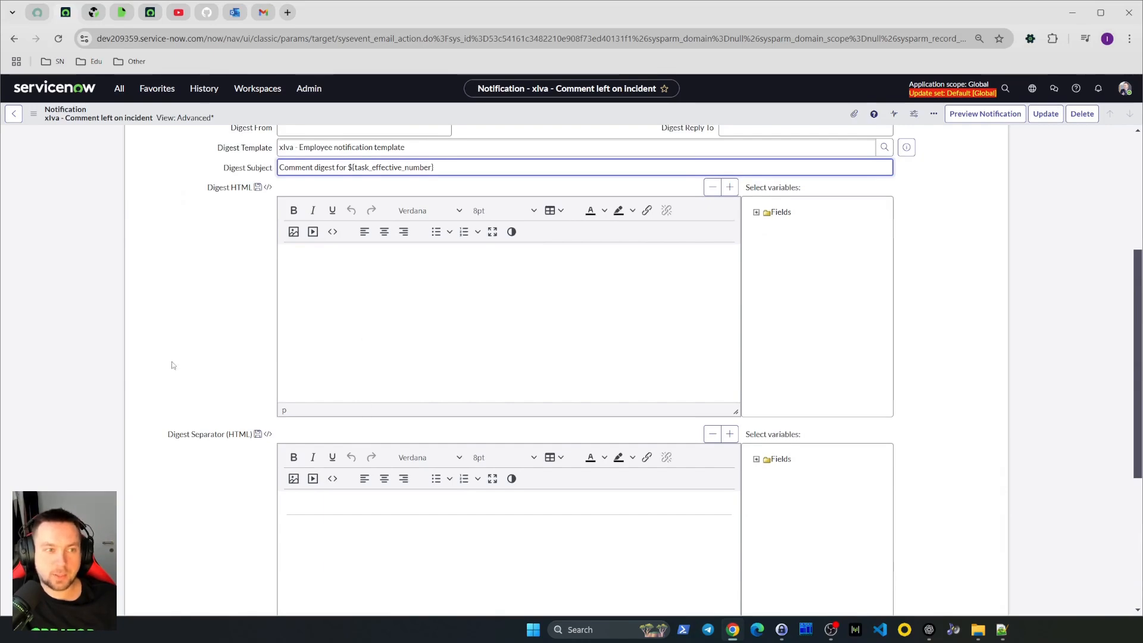
Insert the Additional comments field variable into the Digest HTML body
{"action": "left_click", "coordinate": [339, 289]}
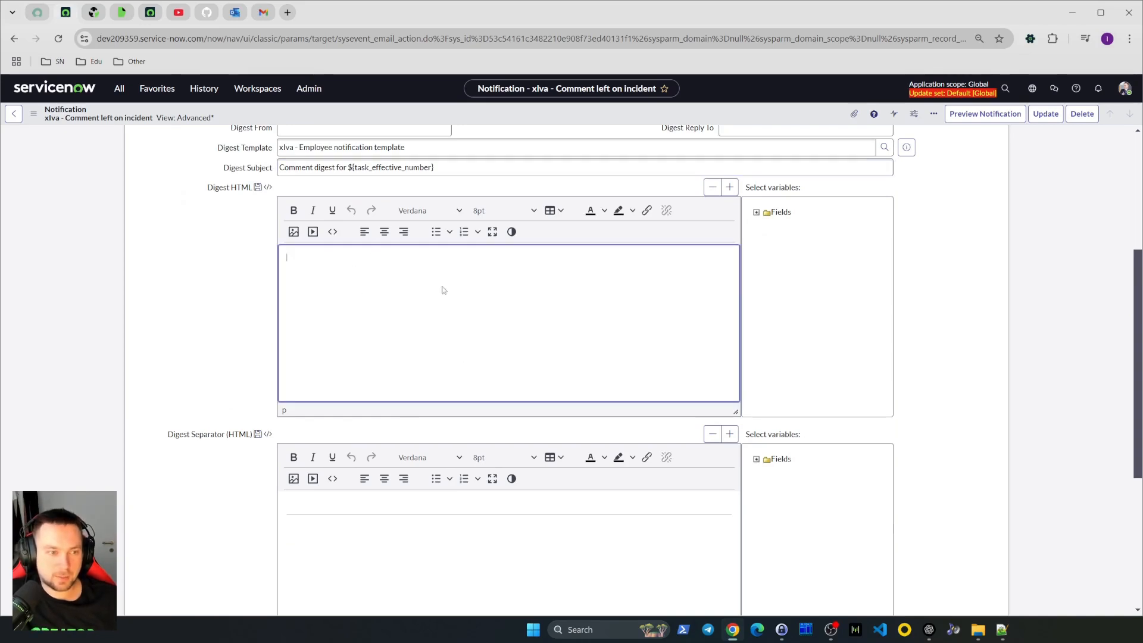
{"action": "left_click", "coordinate": [757, 212]}
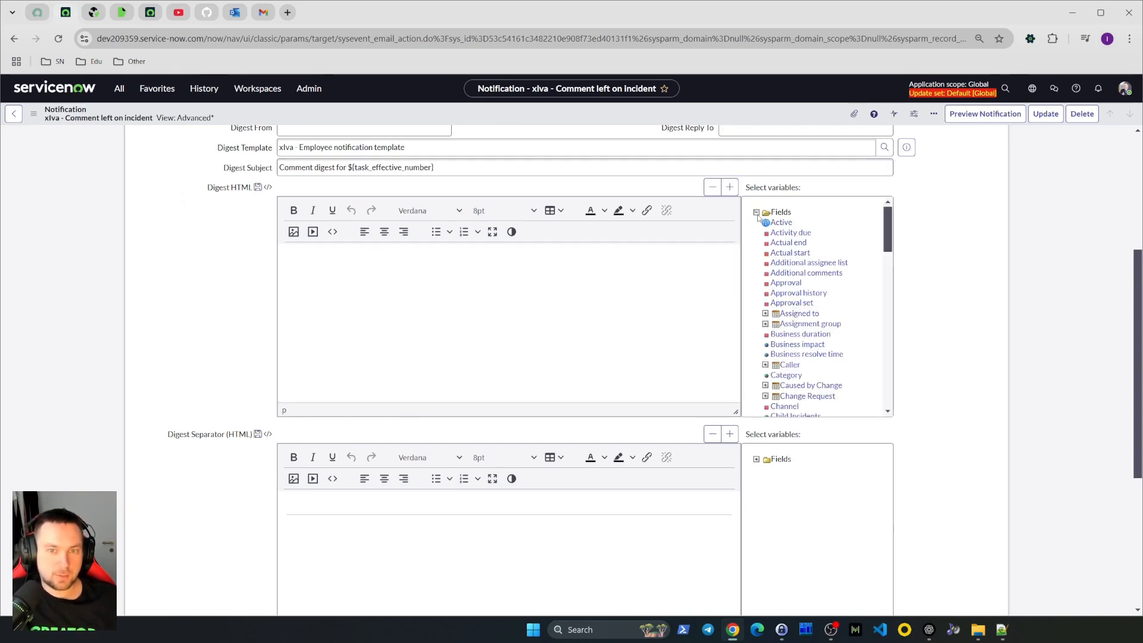
{"action": "left_click", "coordinate": [827, 274]}
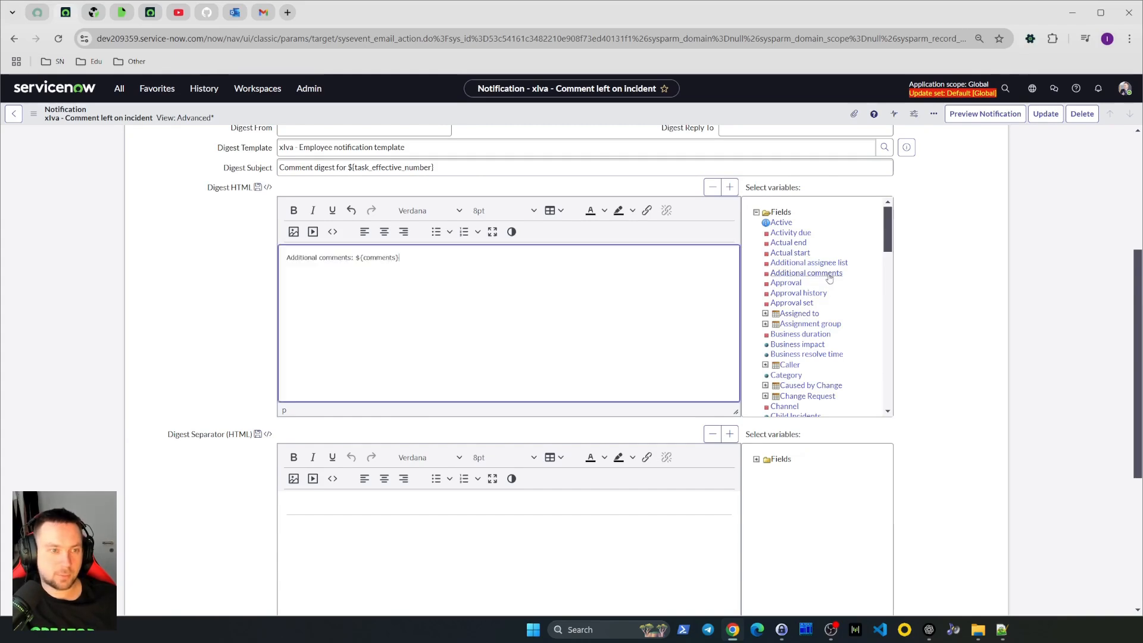
{"action": "left_click", "coordinate": [965, 357]}
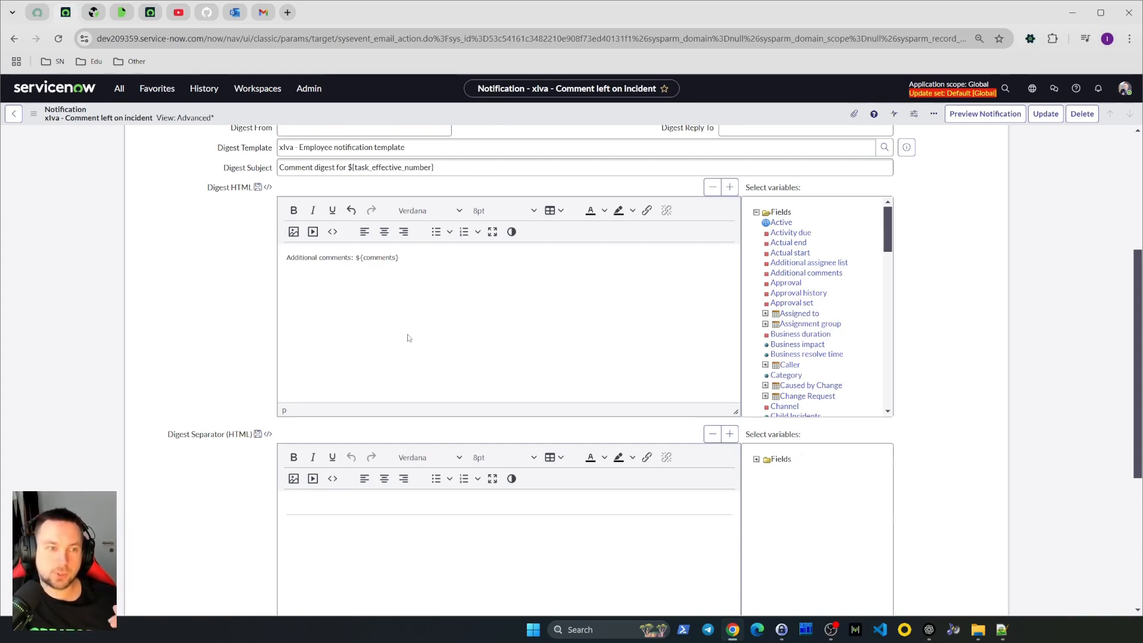
Examine the Digest HTML content and the Digest Separator field below it
{"action": "scroll", "coordinate": [411, 339], "scroll_direction": "down", "scroll_amount": 2}
{"action": "scroll", "coordinate": [422, 375], "scroll_direction": "up", "scroll_amount": 4}
{"action": "left_click", "coordinate": [438, 429]}
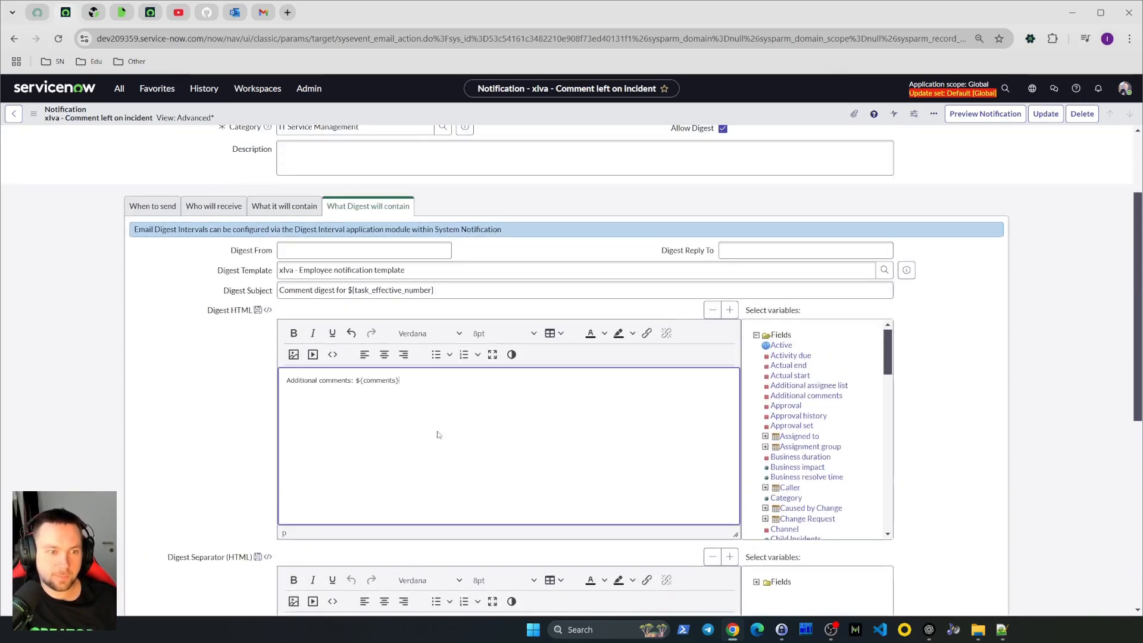
{"action": "left_click_drag", "start_coordinate": [423, 382], "coordinate": [240, 388]}
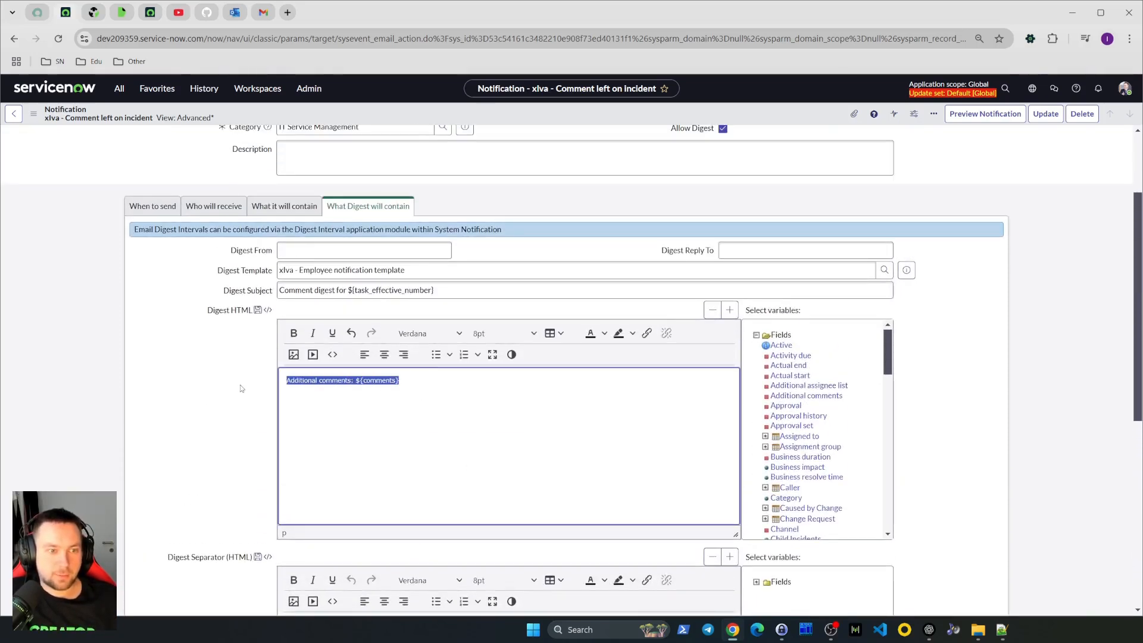
{"action": "scroll", "coordinate": [190, 341], "scroll_direction": "up", "scroll_amount": 1}
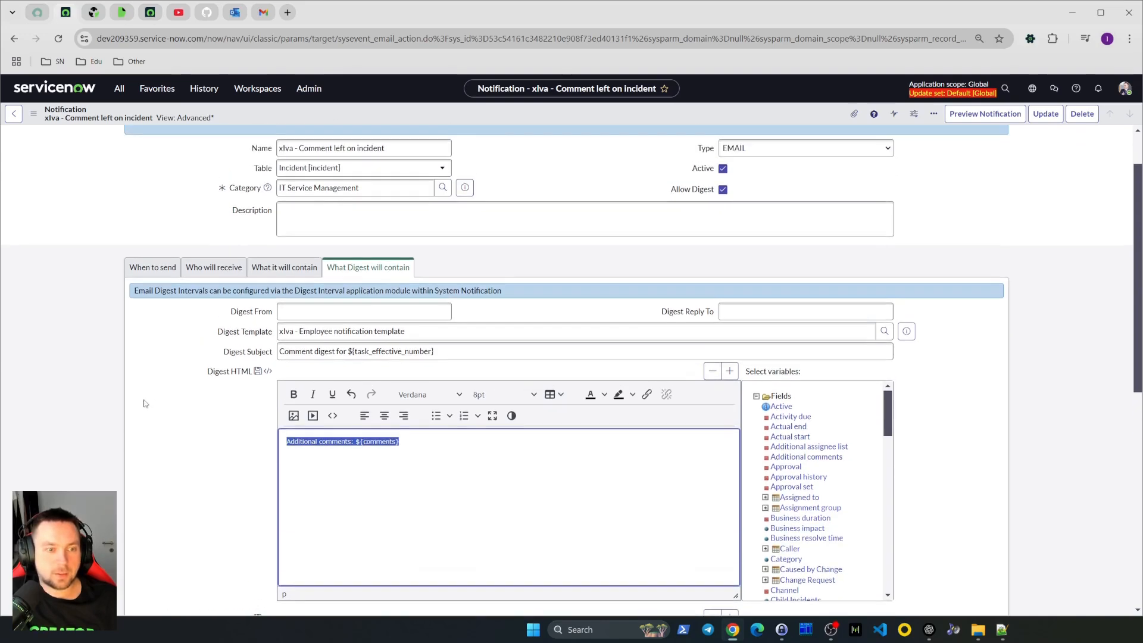
{"action": "scroll", "coordinate": [185, 393], "scroll_direction": "down", "scroll_amount": 2}
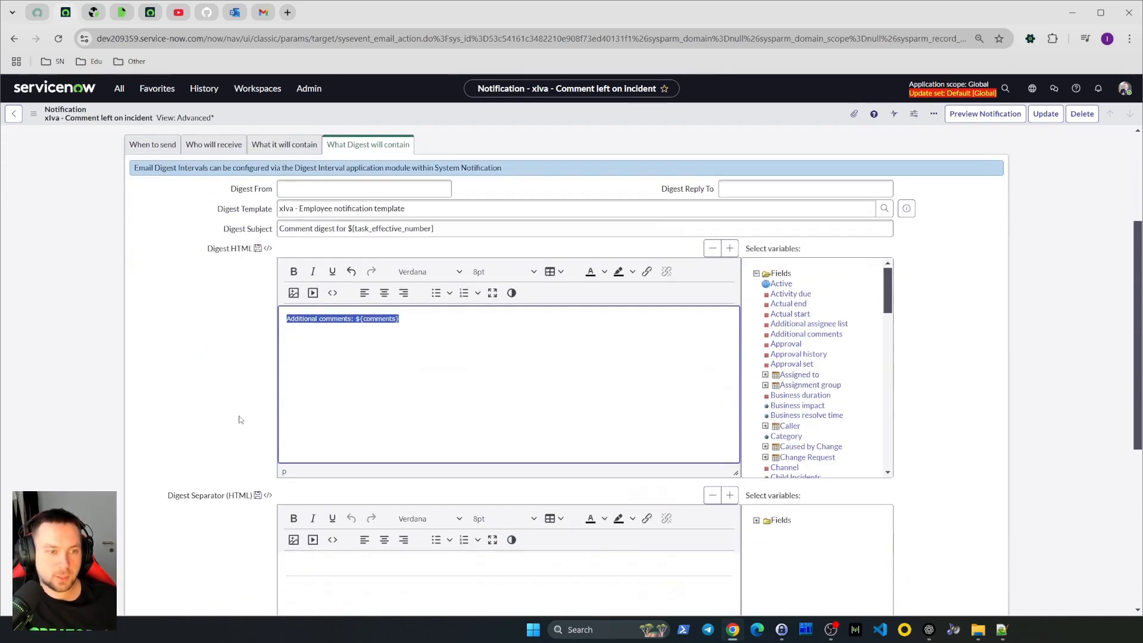
{"action": "left_click", "coordinate": [462, 371]}
{"action": "left_click_drag", "start_coordinate": [434, 318], "coordinate": [205, 328]}
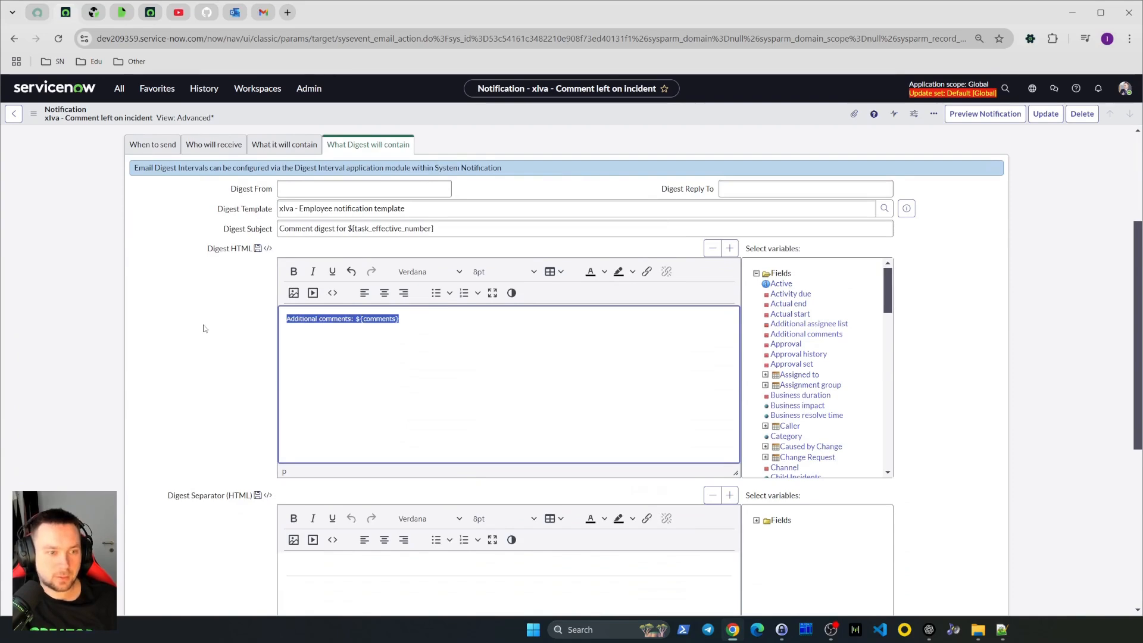
{"action": "left_click", "coordinate": [463, 326]}
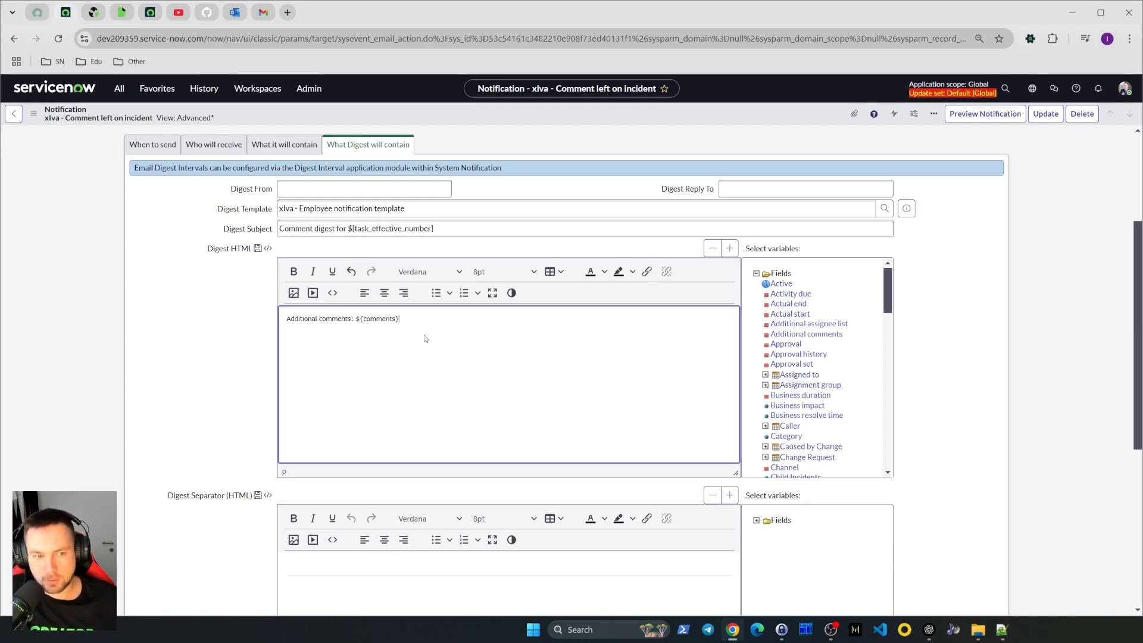
{"action": "scroll", "coordinate": [424, 338], "scroll_direction": "down", "scroll_amount": 3}
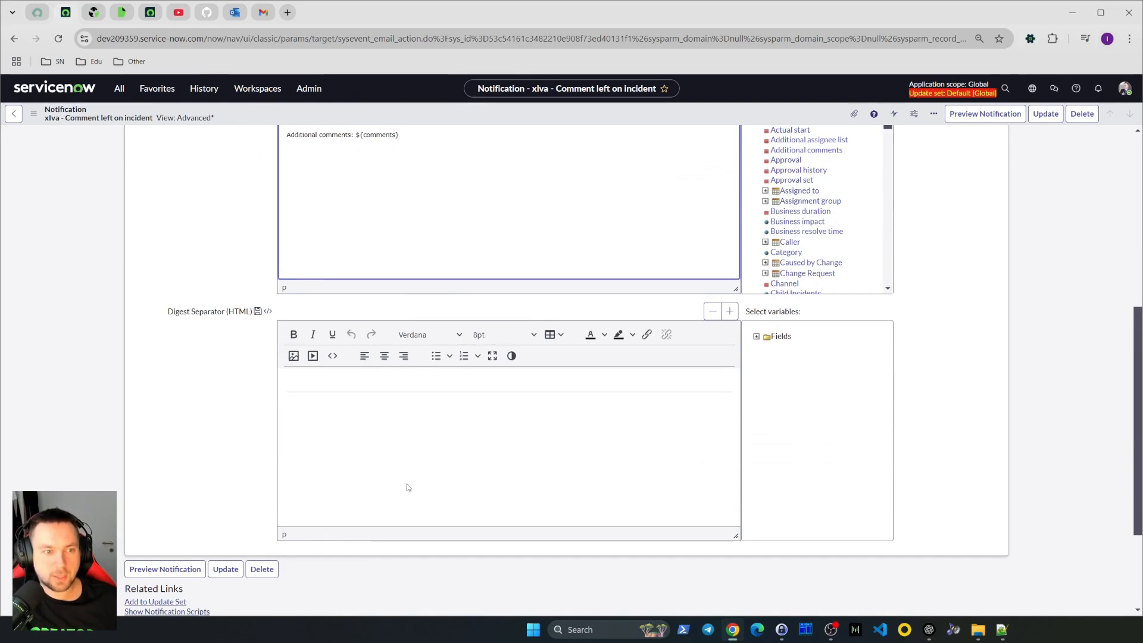
{"action": "scroll", "coordinate": [581, 276], "scroll_direction": "up", "scroll_amount": 2}
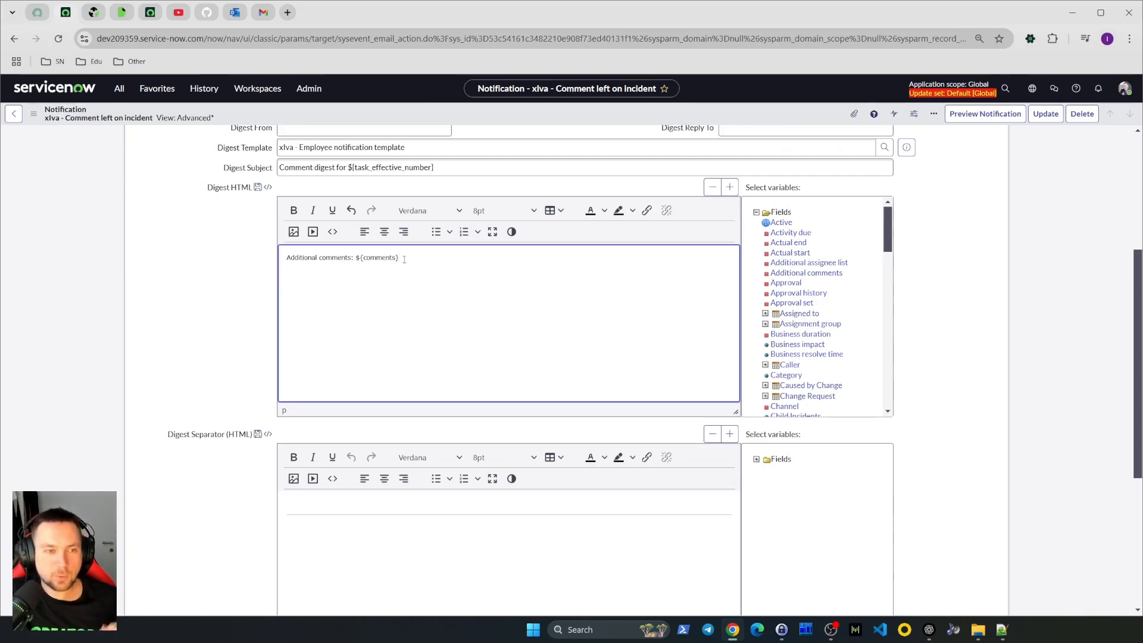
{"action": "scroll", "coordinate": [301, 291], "scroll_direction": "down", "scroll_amount": 3}
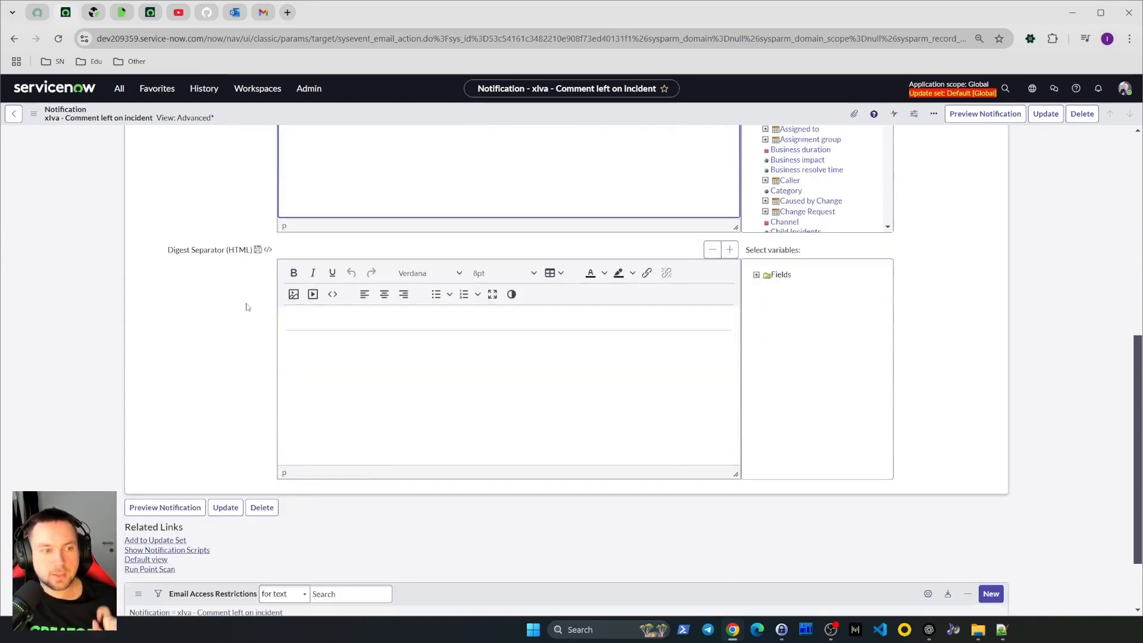
{"action": "left_click", "coordinate": [541, 357]}
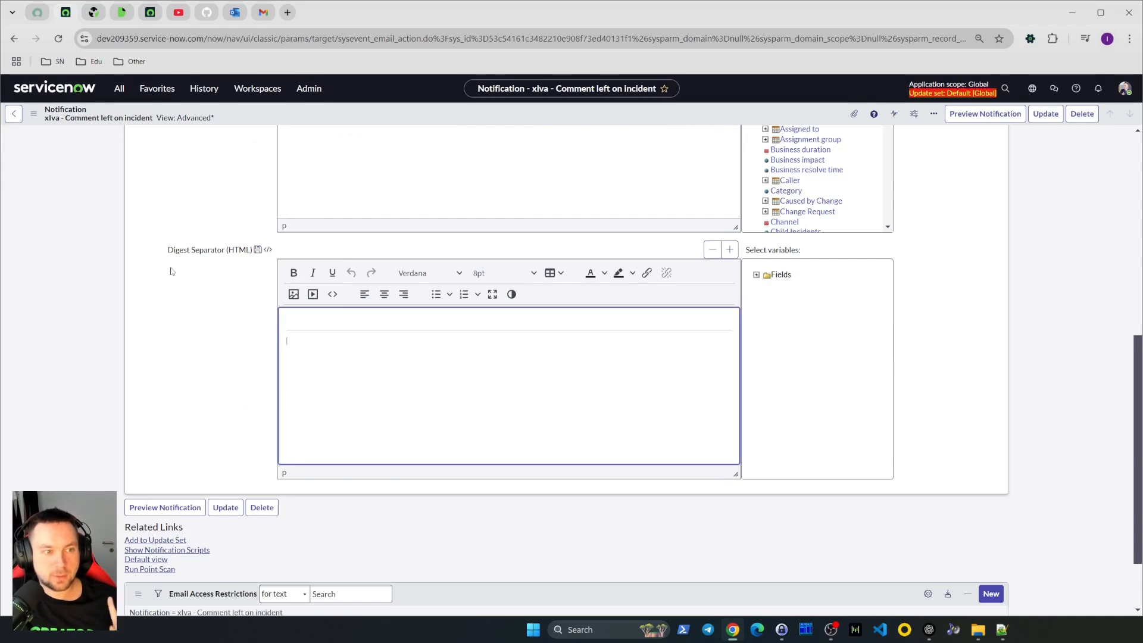
{"action": "scroll", "coordinate": [379, 356], "scroll_direction": "up", "scroll_amount": 3}
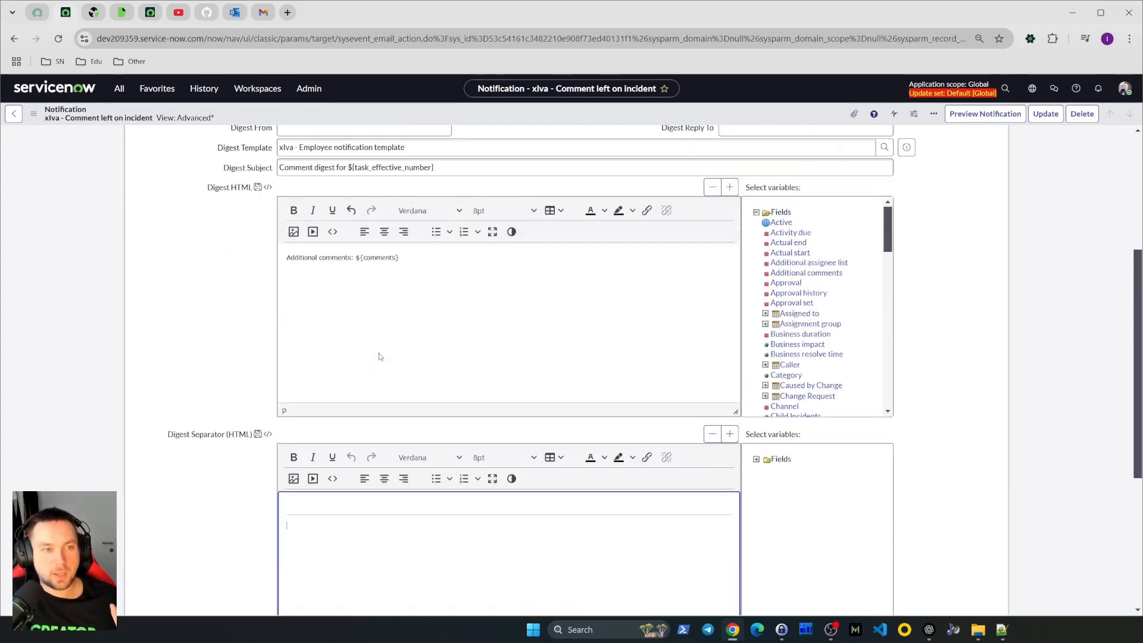
{"action": "scroll", "coordinate": [380, 357], "scroll_direction": "up", "scroll_amount": 2}
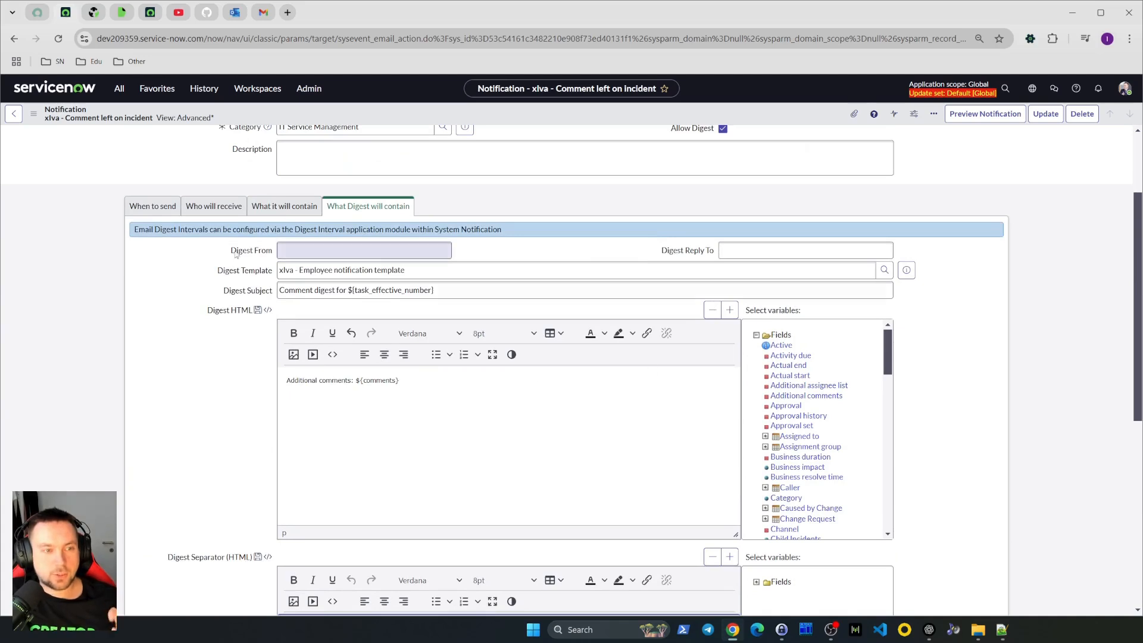
Open the selected digest template's record in a new tab and inspect its subject and message fields
{"action": "left_click_drag", "start_coordinate": [427, 271], "coordinate": [247, 276]}
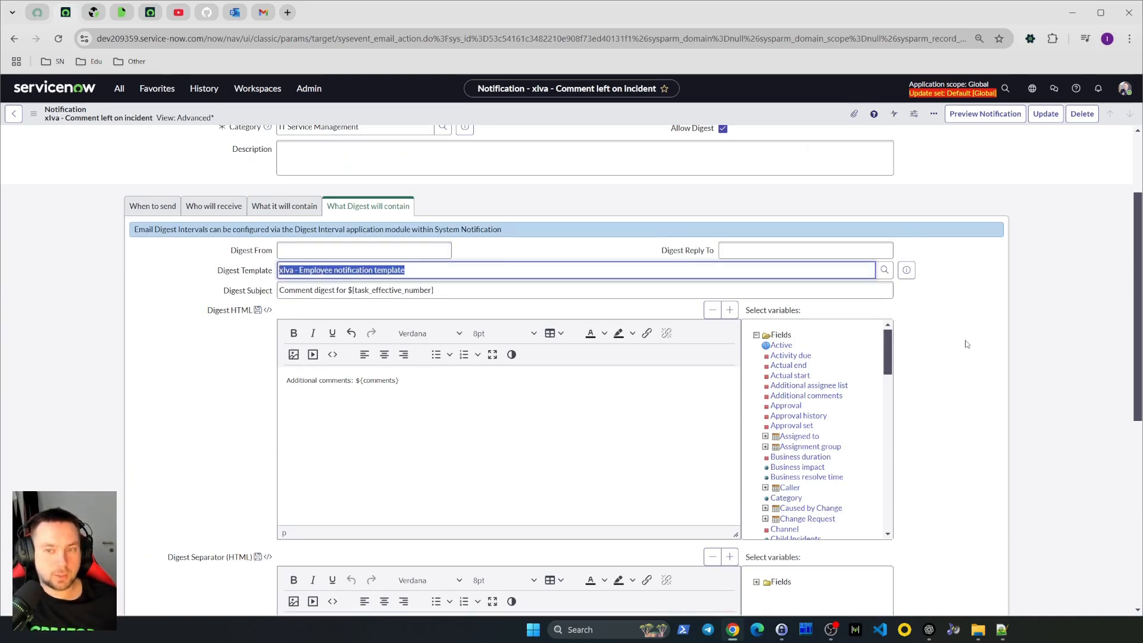
{"action": "left_click", "coordinate": [999, 336]}
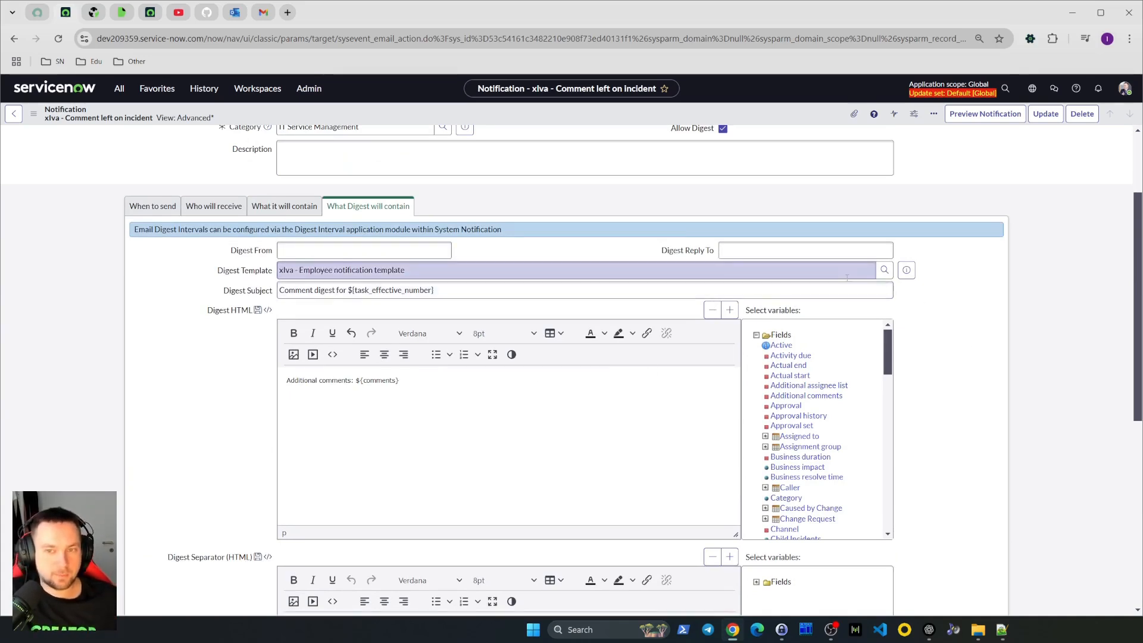
{"action": "left_click", "coordinate": [907, 271]}
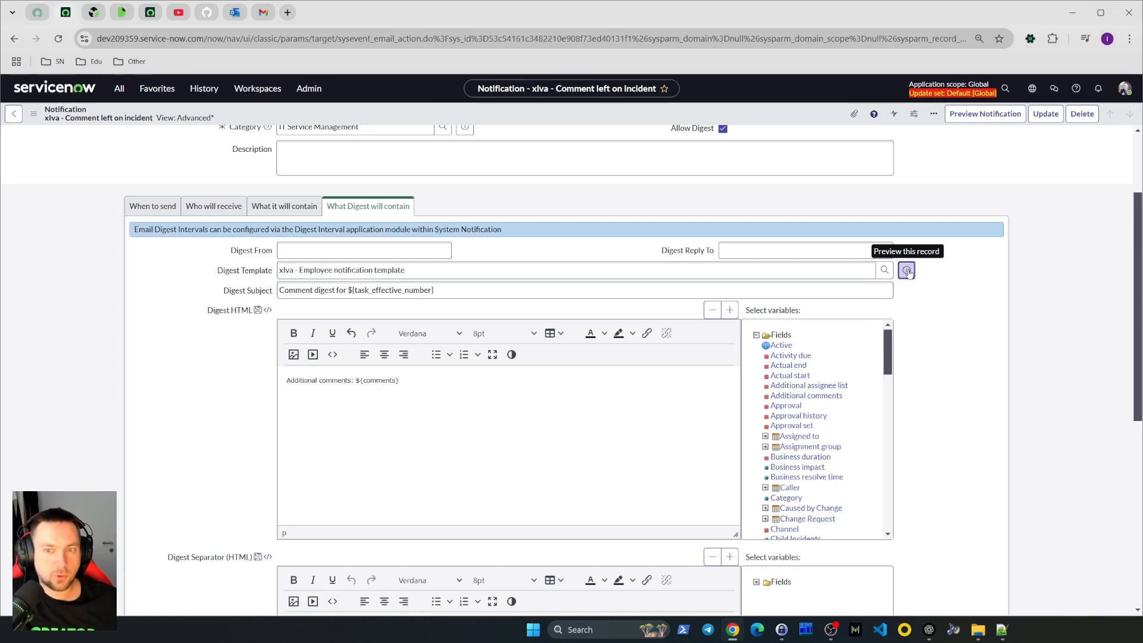
{"action": "middle_click", "coordinate": [1032, 298]}
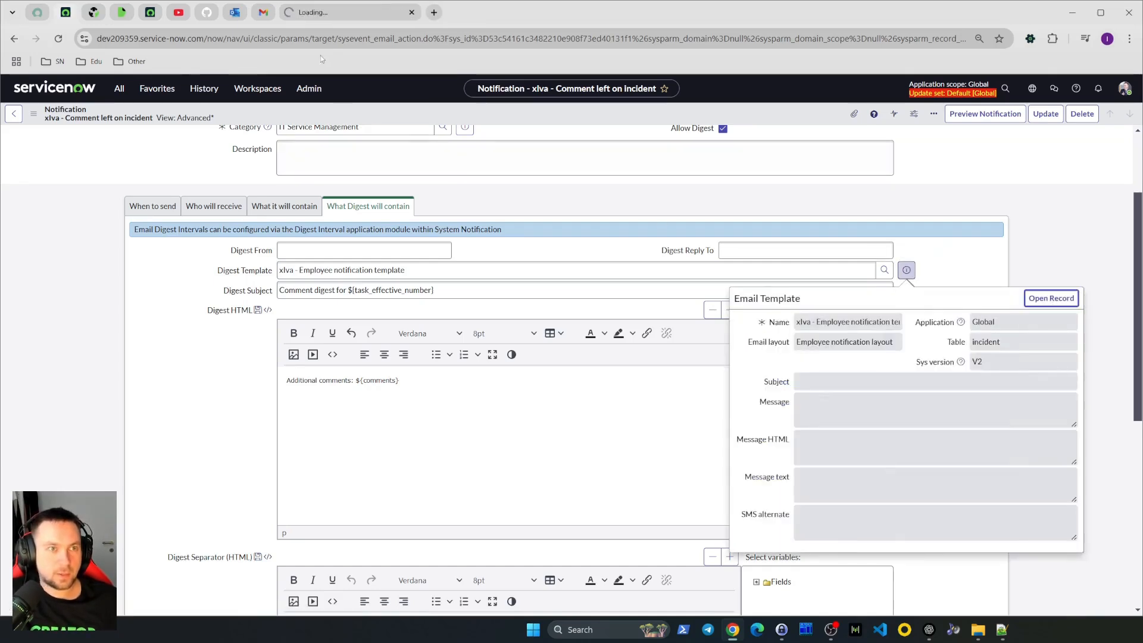
{"action": "left_click", "coordinate": [315, 13]}
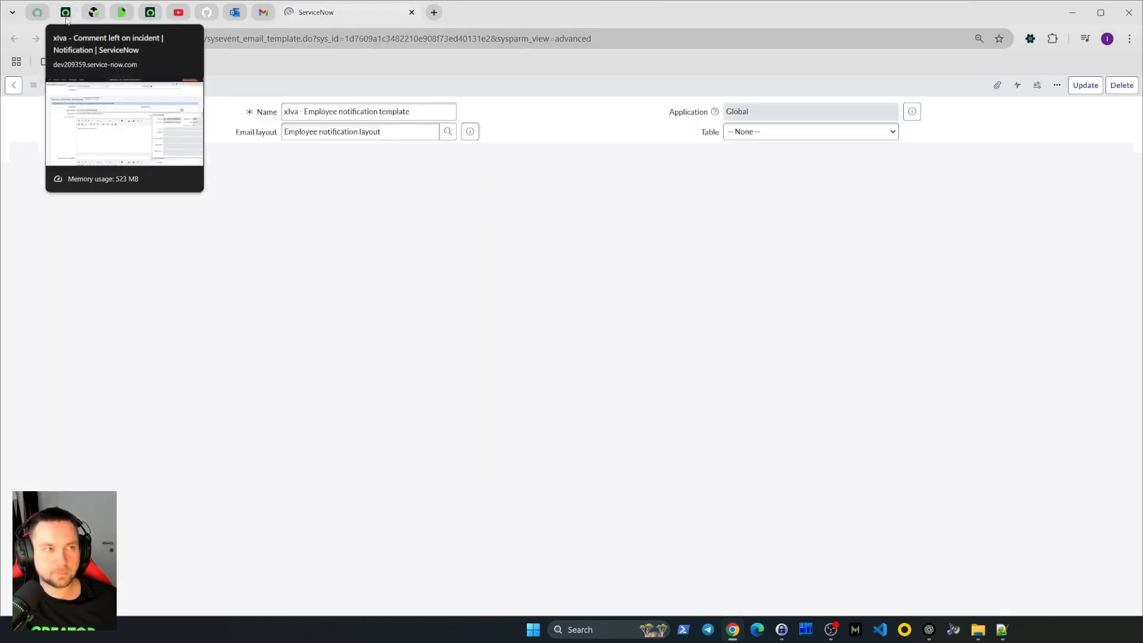
{"action": "left_click", "coordinate": [66, 14]}
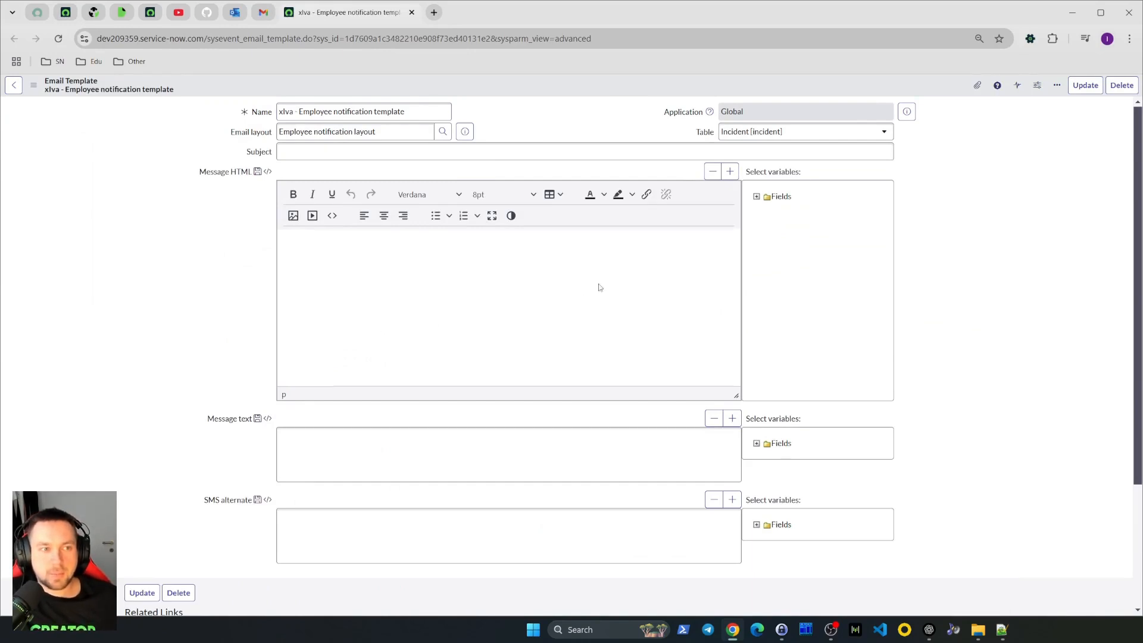
{"action": "left_click", "coordinate": [476, 281]}
{"action": "left_click", "coordinate": [334, 462]}
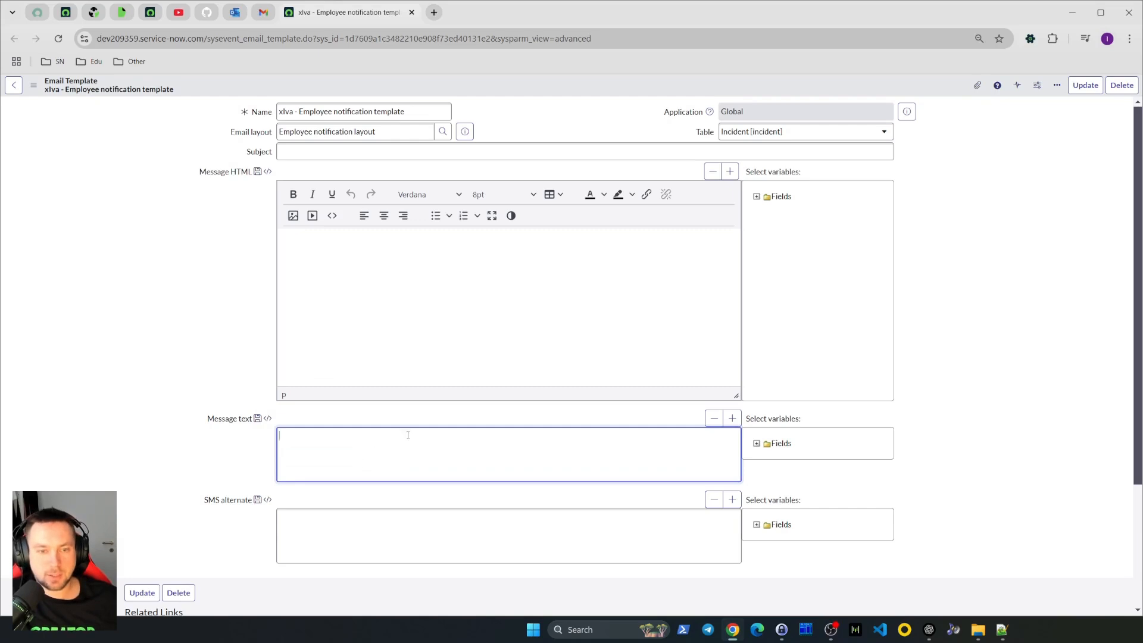
{"action": "left_click", "coordinate": [398, 281]}
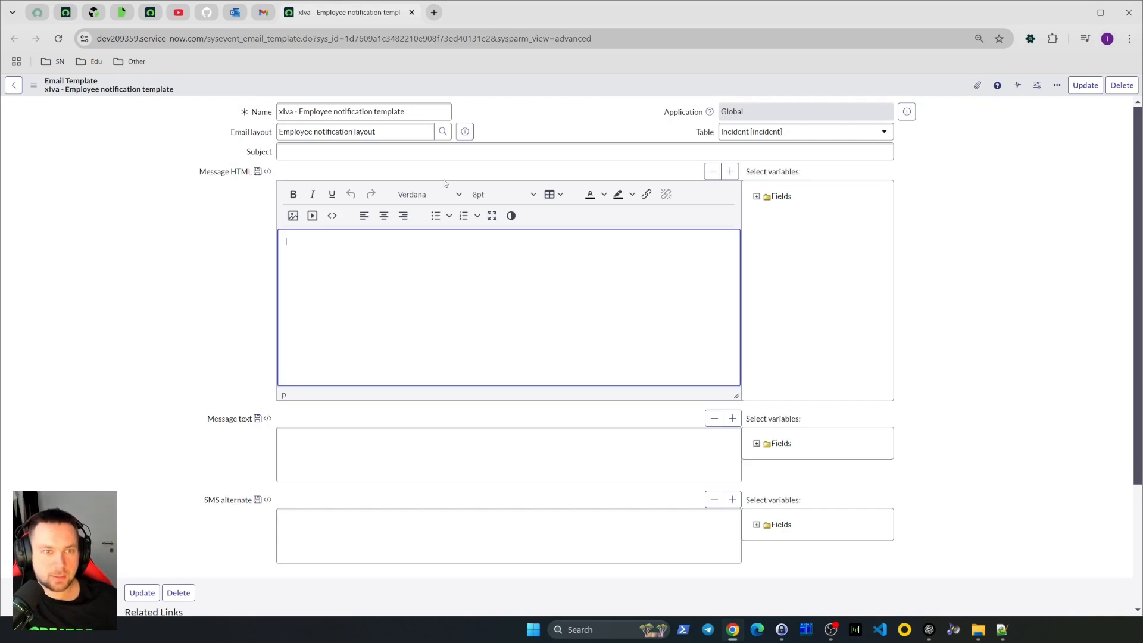
Preview the template's email layout, examine its notification body placeholder, and close the template tab
{"action": "left_click", "coordinate": [464, 133]}
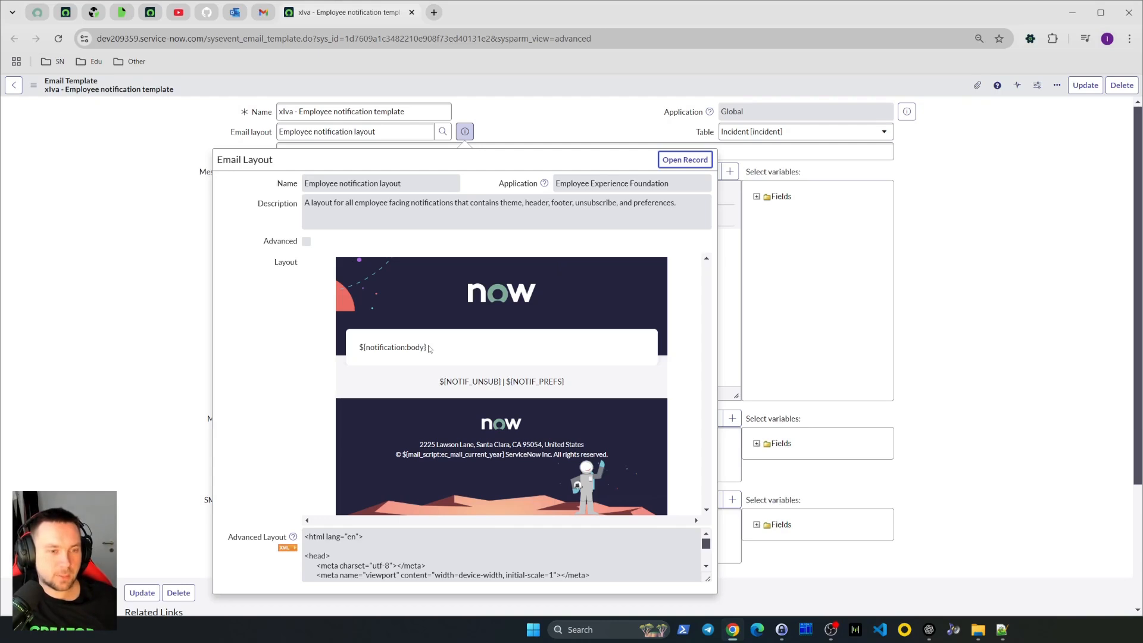
{"action": "left_click_drag", "start_coordinate": [428, 348], "coordinate": [358, 350]}
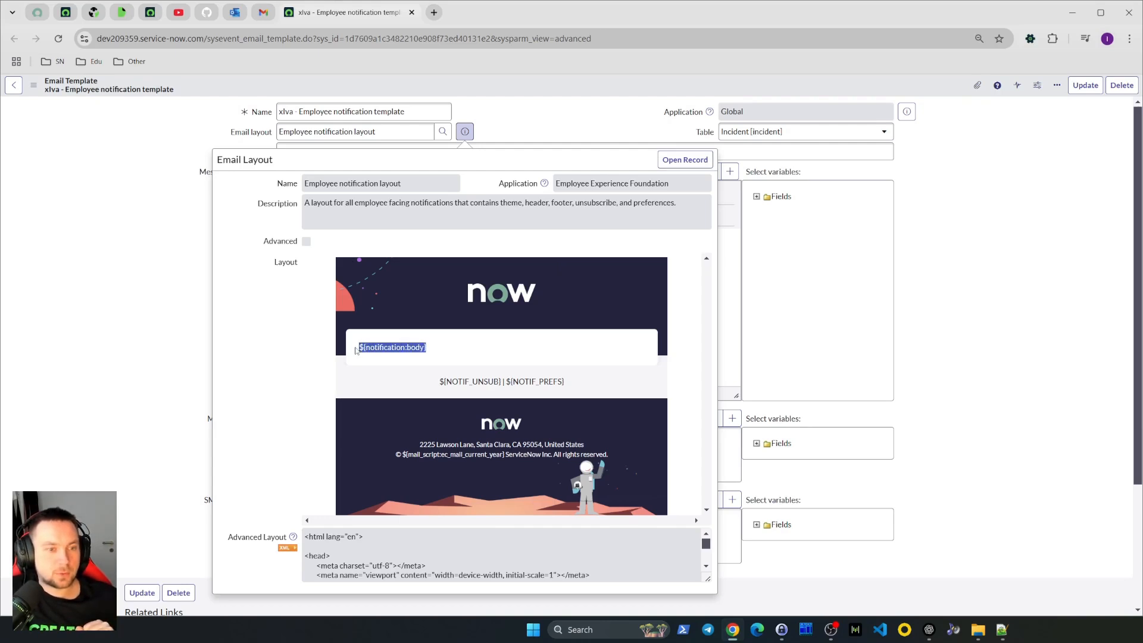
{"action": "left_click", "coordinate": [435, 352]}
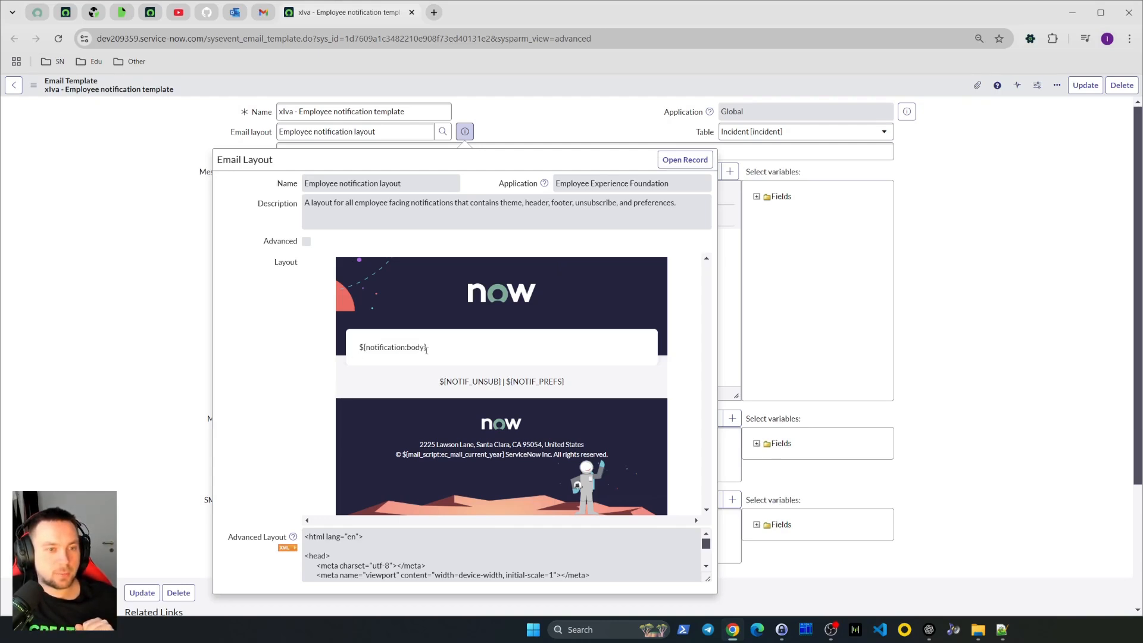
{"action": "left_click_drag", "start_coordinate": [431, 349], "coordinate": [358, 351]}
{"action": "left_click", "coordinate": [388, 361]}
{"action": "left_click_drag", "start_coordinate": [448, 355], "coordinate": [357, 356]}
{"action": "left_click", "coordinate": [443, 351]}
{"action": "left_click_drag", "start_coordinate": [443, 353], "coordinate": [357, 354]}
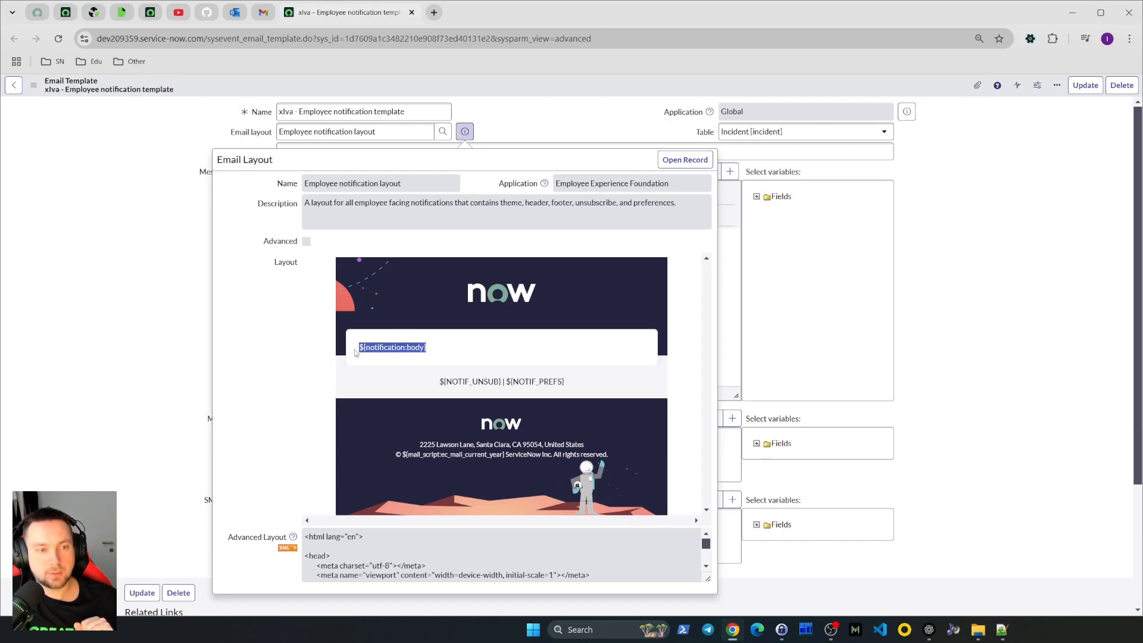
{"action": "left_click", "coordinate": [925, 335]}
{"action": "left_click", "coordinate": [316, 235]}
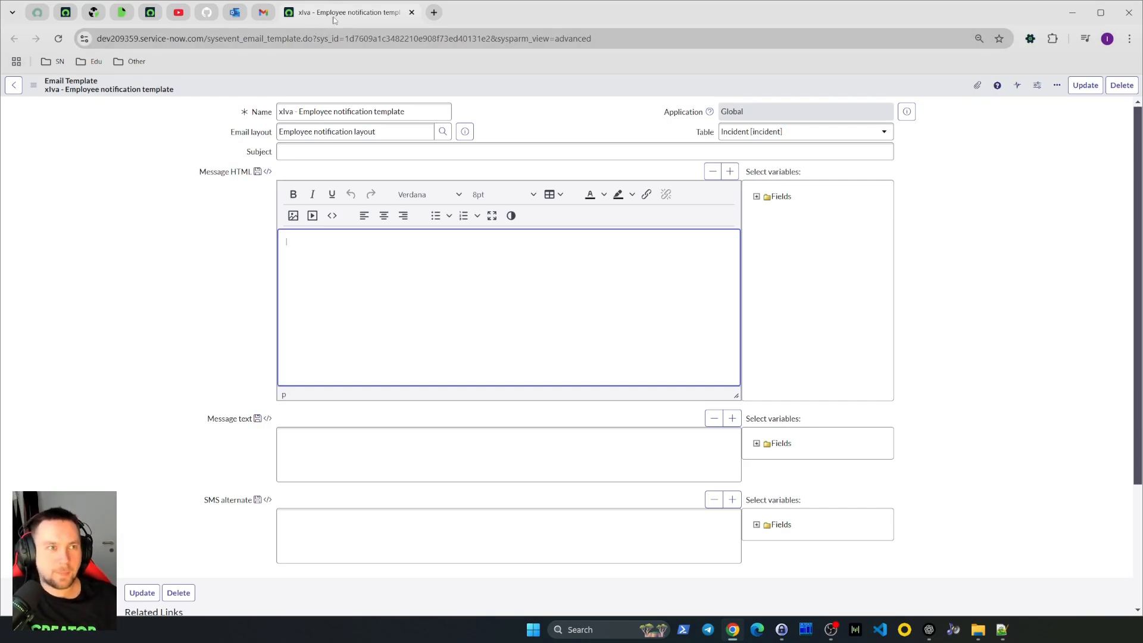
{"action": "key", "text": "ctrl+w"}
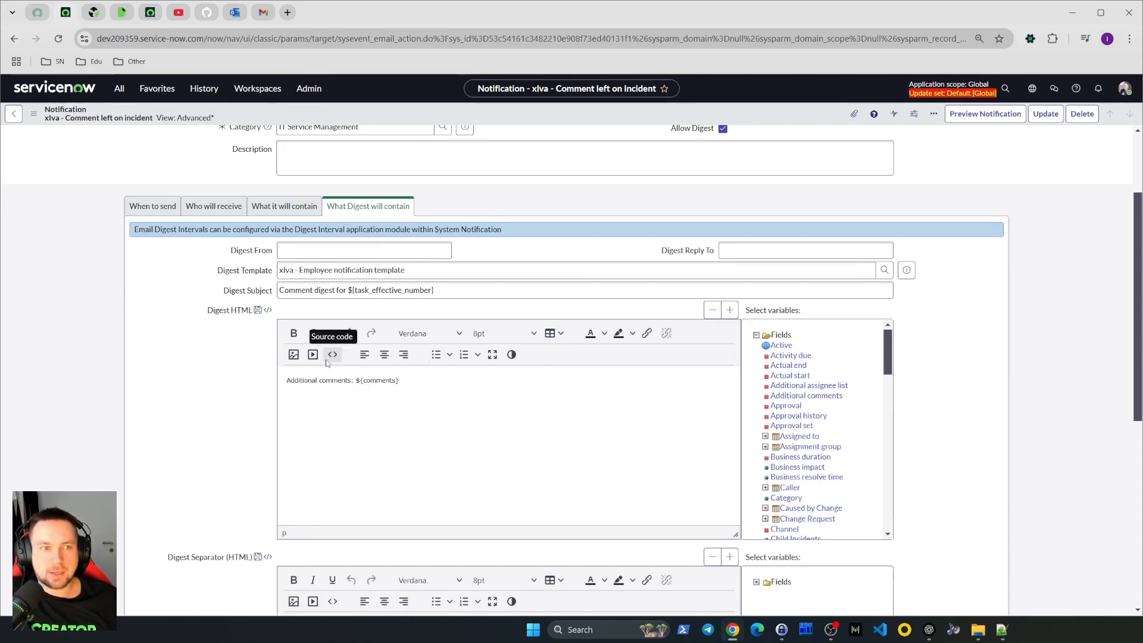
Read the Email digests documentation section on how email digests work, then return to the notification form
{"action": "scroll", "coordinate": [326, 363], "scroll_direction": "up", "scroll_amount": 3}
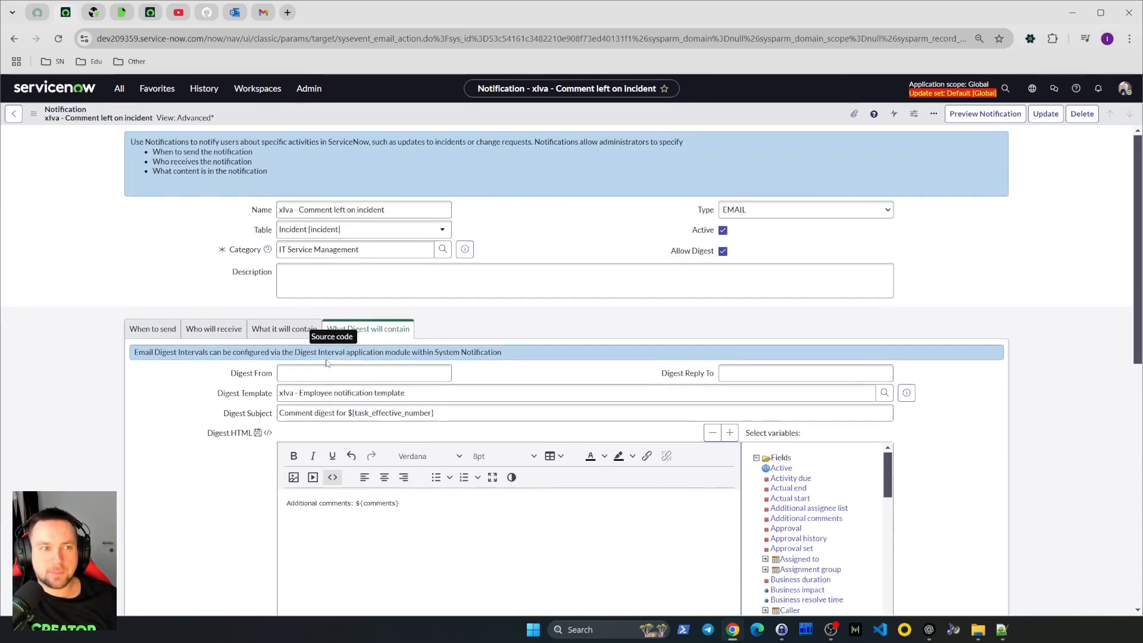
{"action": "left_click", "coordinate": [93, 12]}
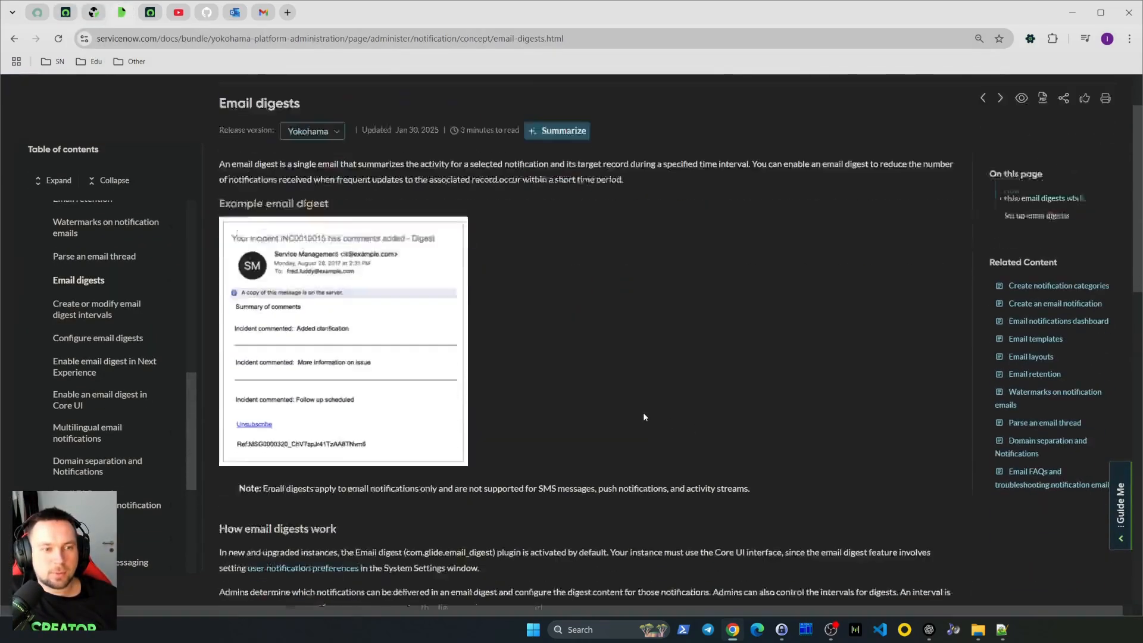
{"action": "scroll", "coordinate": [643, 417], "scroll_direction": "down", "scroll_amount": 4}
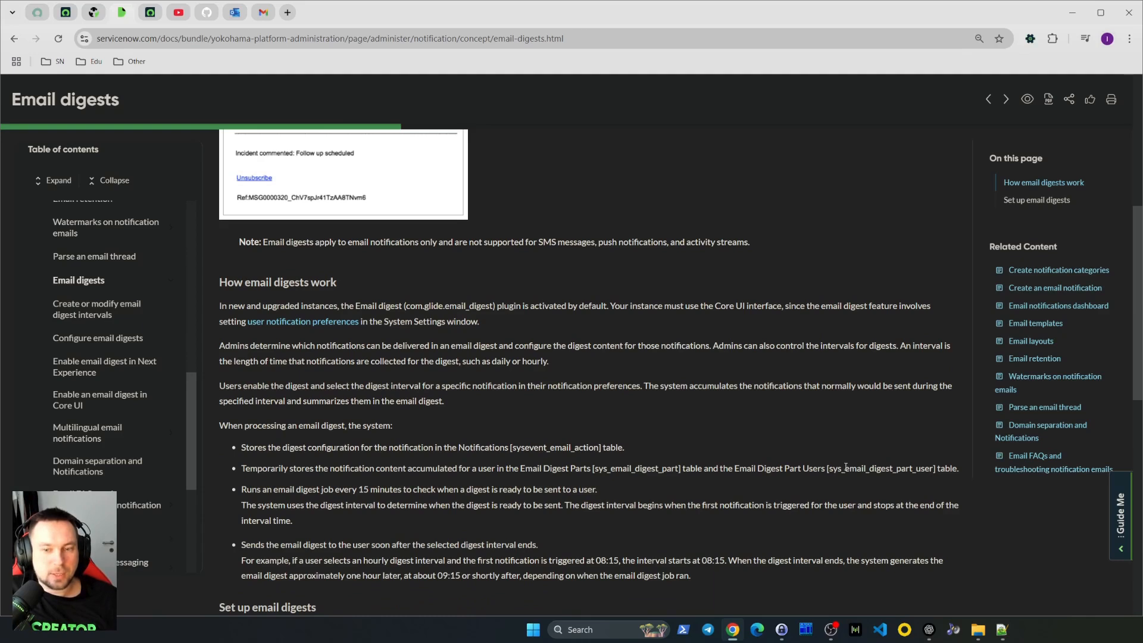
{"action": "left_click_drag", "start_coordinate": [679, 467], "coordinate": [600, 469]}
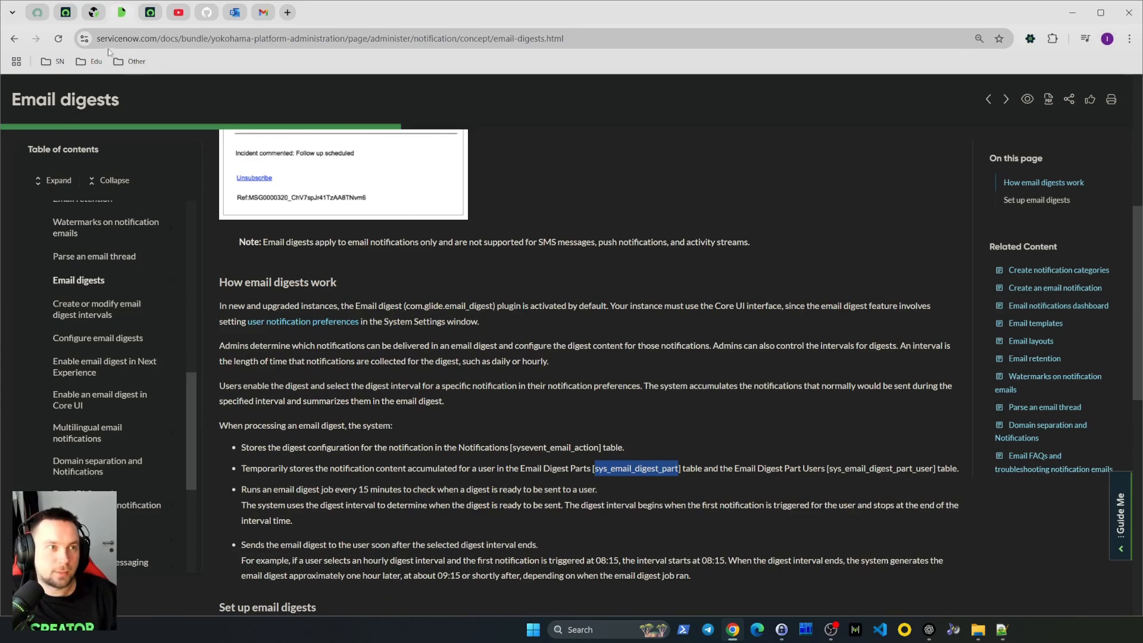
{"action": "left_click", "coordinate": [90, 13]}
{"action": "left_click", "coordinate": [69, 15]}
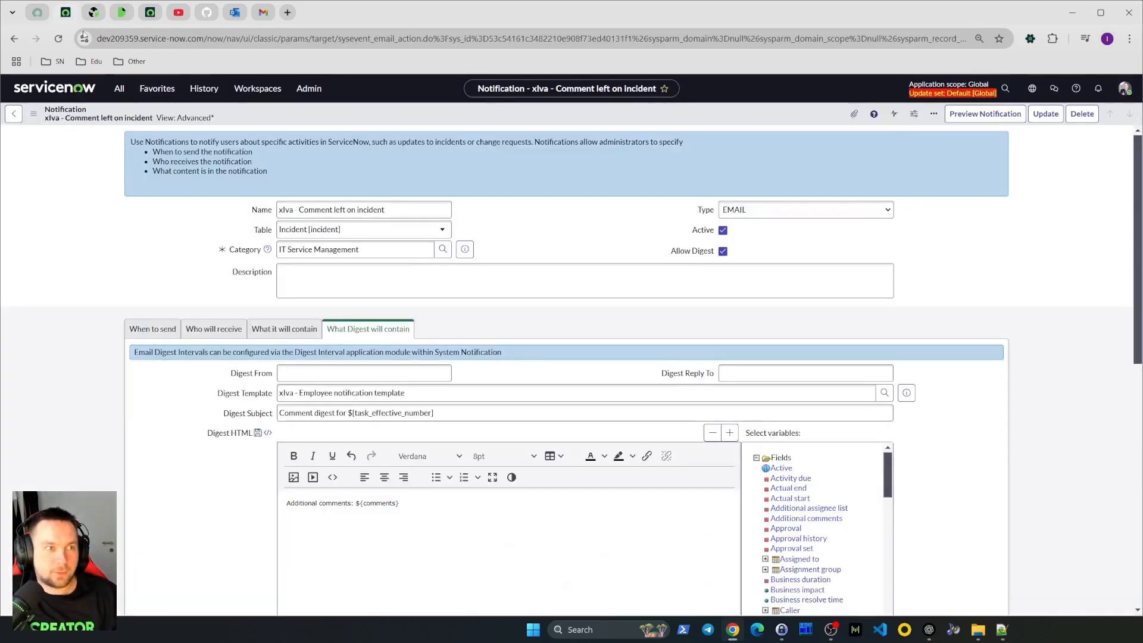
Save the notification record
{"action": "left_click", "coordinate": [120, 89]}
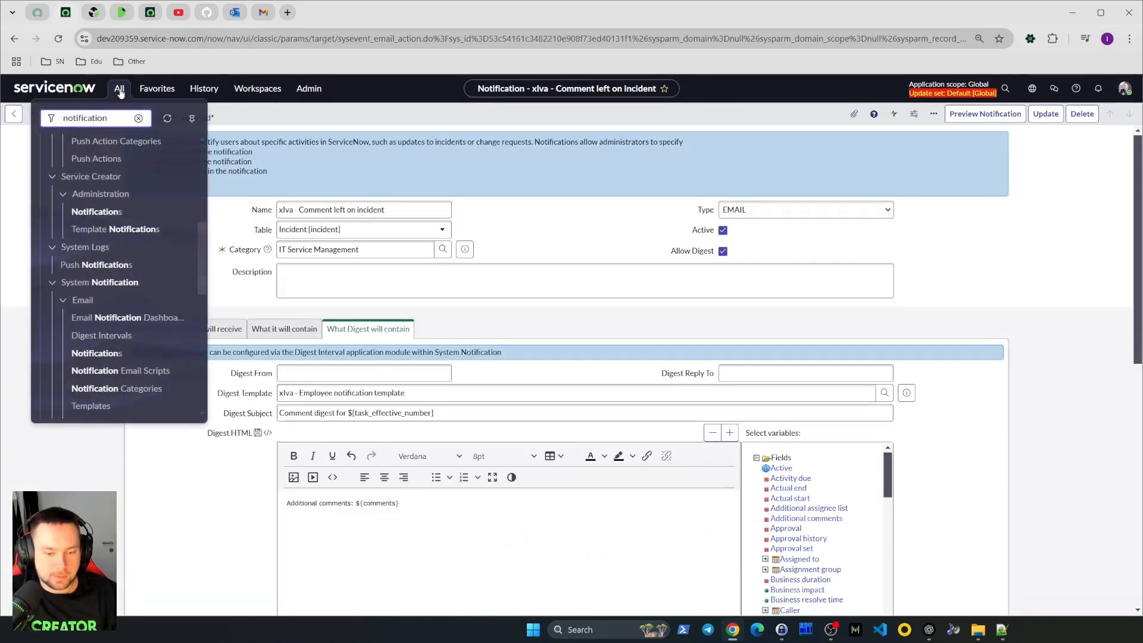
{"action": "left_click", "coordinate": [930, 235]}
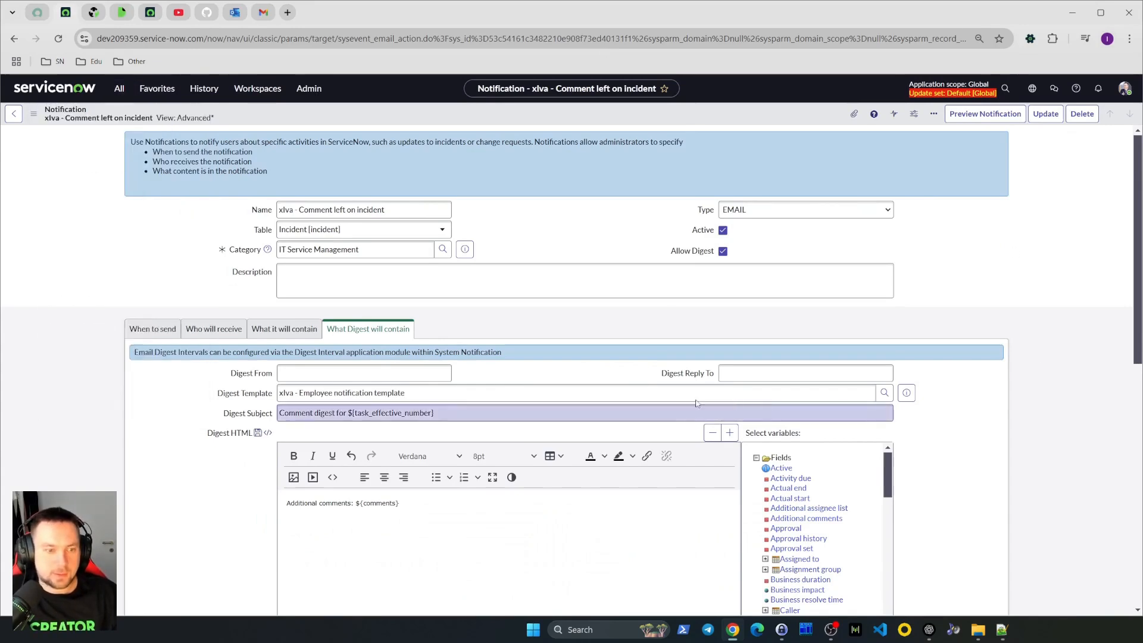
{"action": "right_click", "coordinate": [684, 120]}
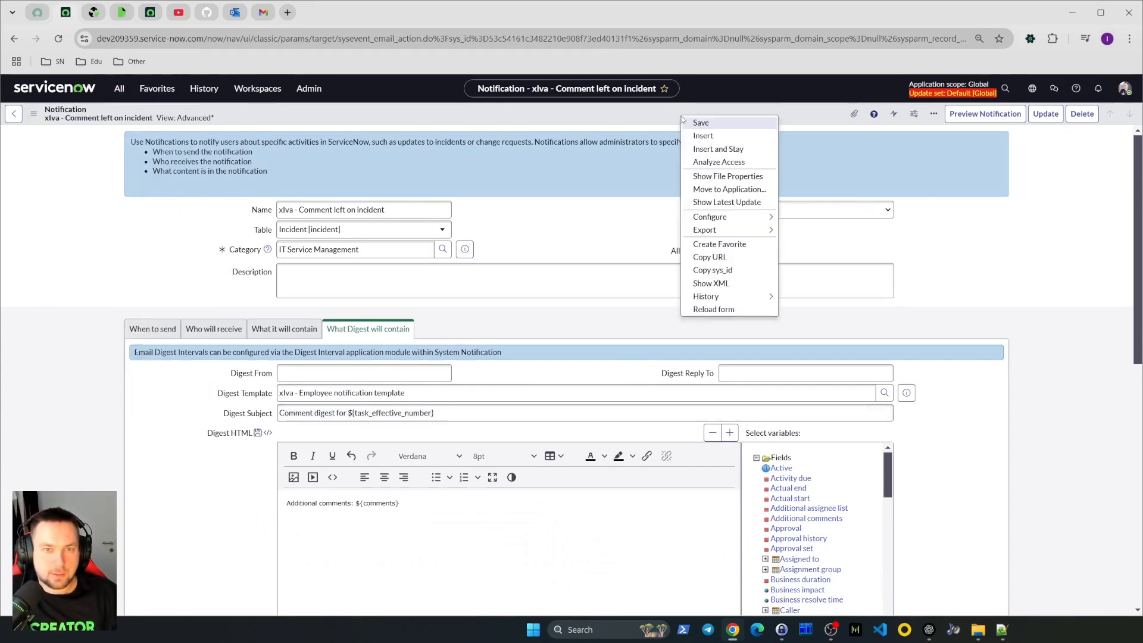
{"action": "left_click", "coordinate": [696, 122]}
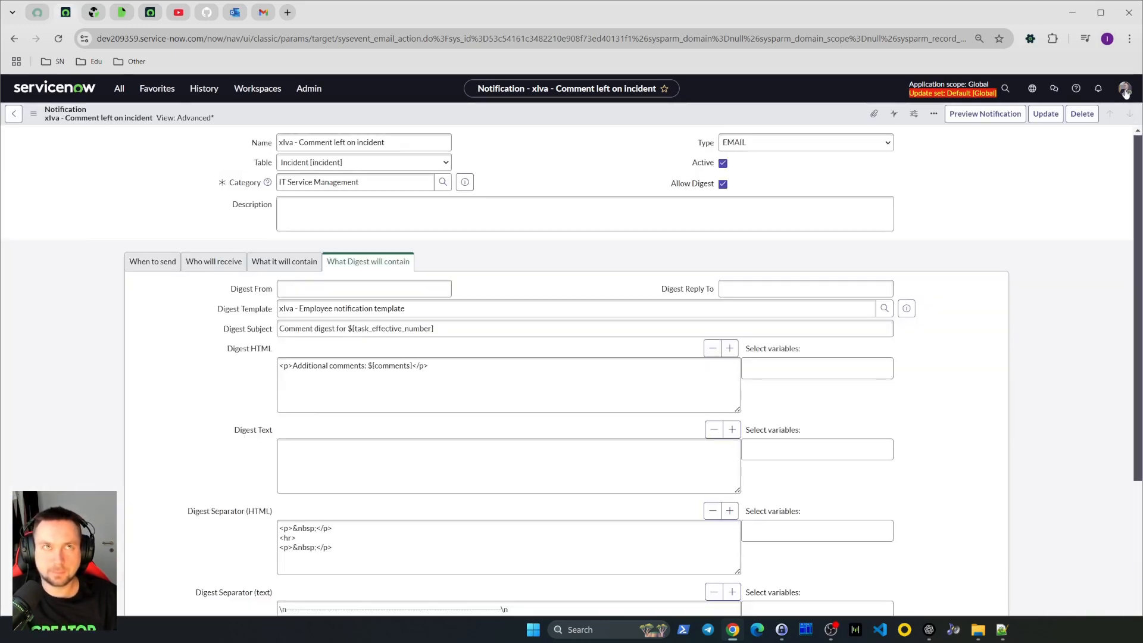
Impersonate a user chosen from the recent impersonations list
{"action": "left_click", "coordinate": [1125, 90]}
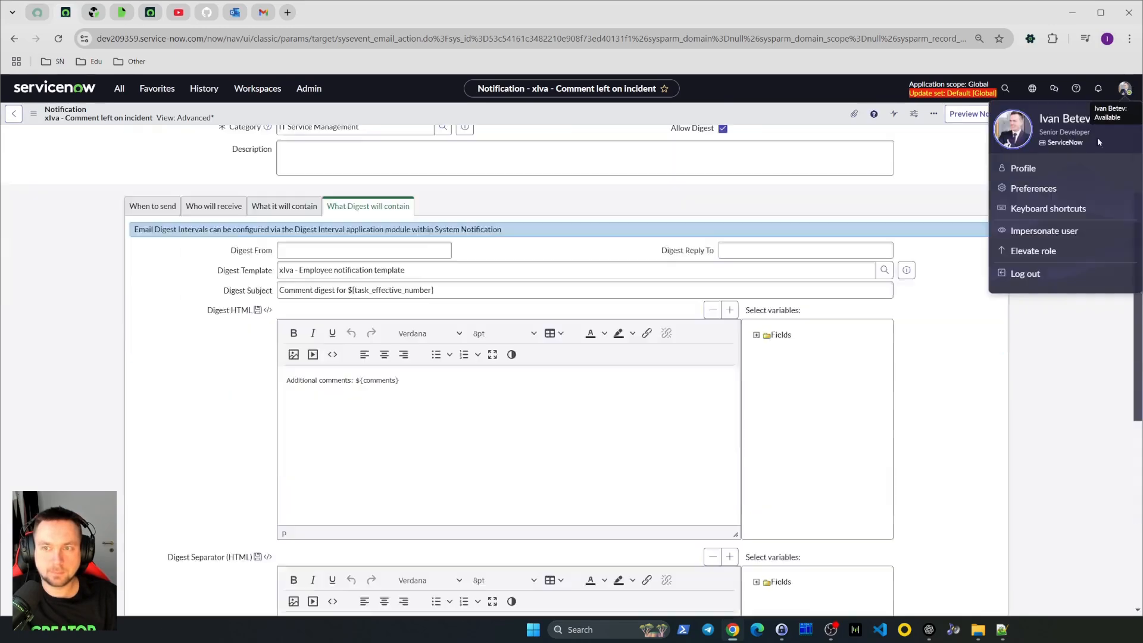
{"action": "left_click", "coordinate": [1043, 230]}
{"action": "left_click", "coordinate": [492, 408]}
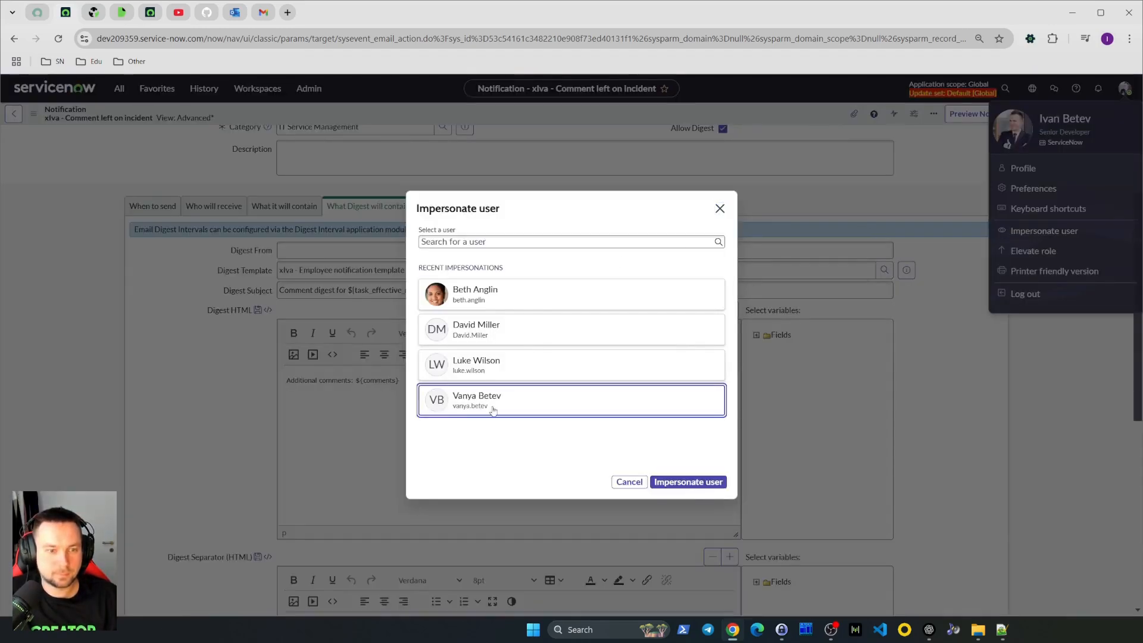
{"action": "left_click", "coordinate": [691, 483]}
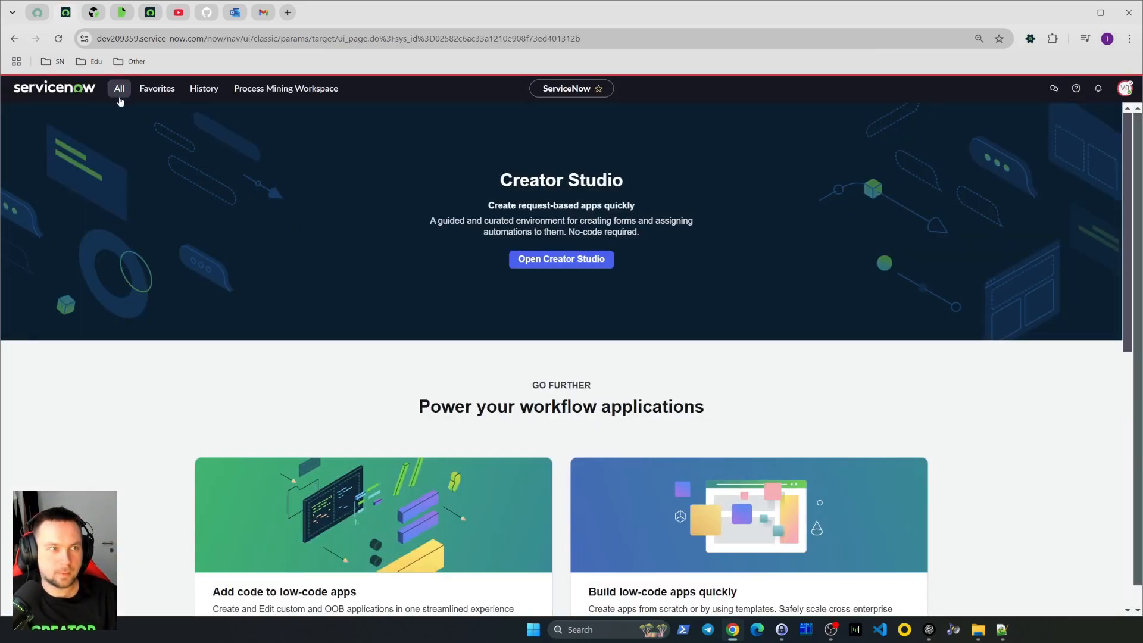
Open the impersonated user's notification preferences and go to the full System Notifications preferences page
{"action": "left_click", "coordinate": [1124, 88]}
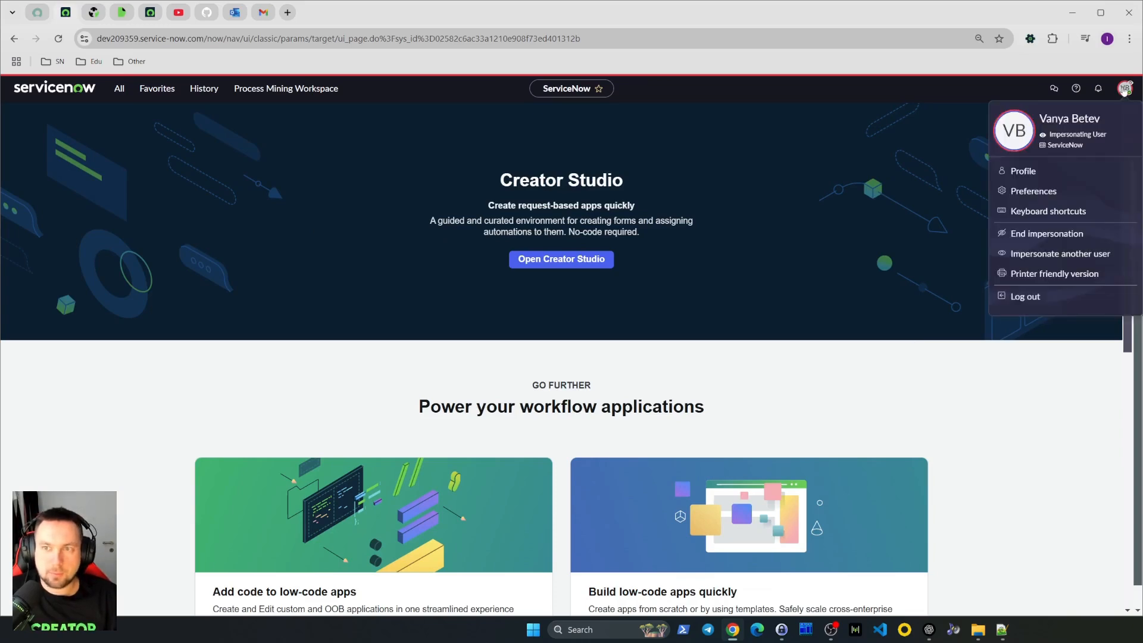
{"action": "left_click", "coordinate": [1049, 195]}
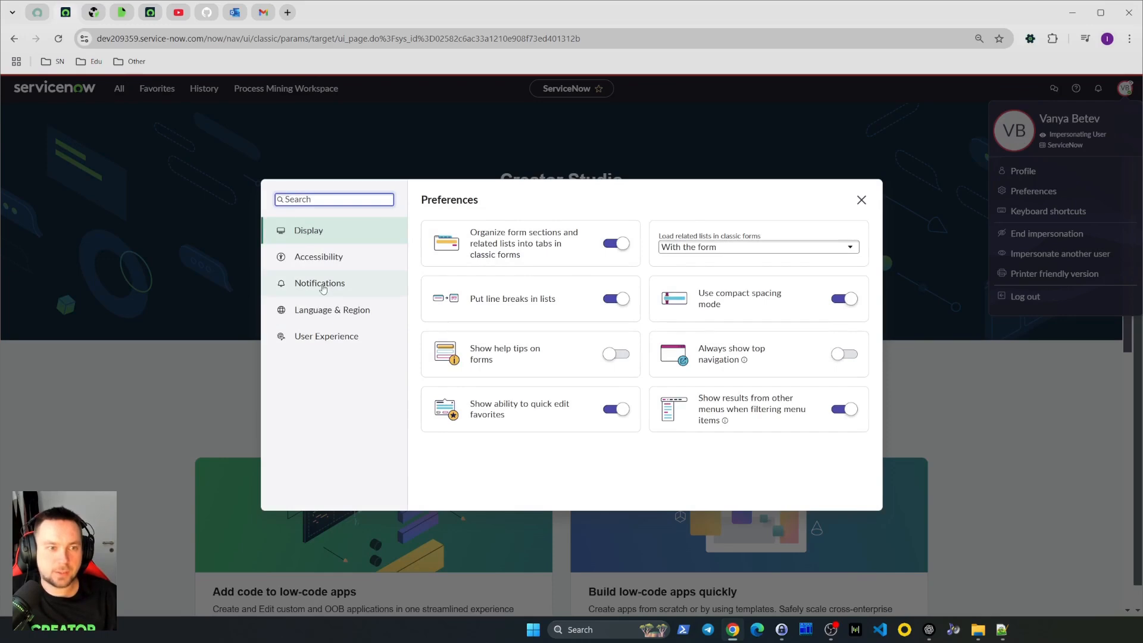
{"action": "left_click", "coordinate": [318, 258]}
{"action": "left_click", "coordinate": [316, 317]}
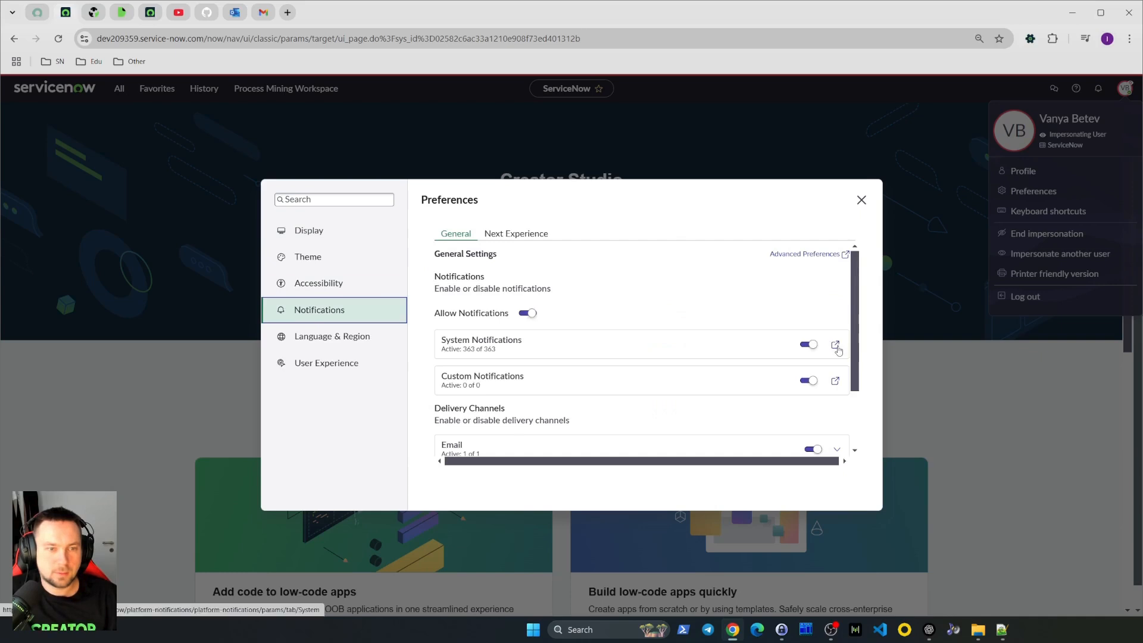
{"action": "left_click", "coordinate": [835, 349]}
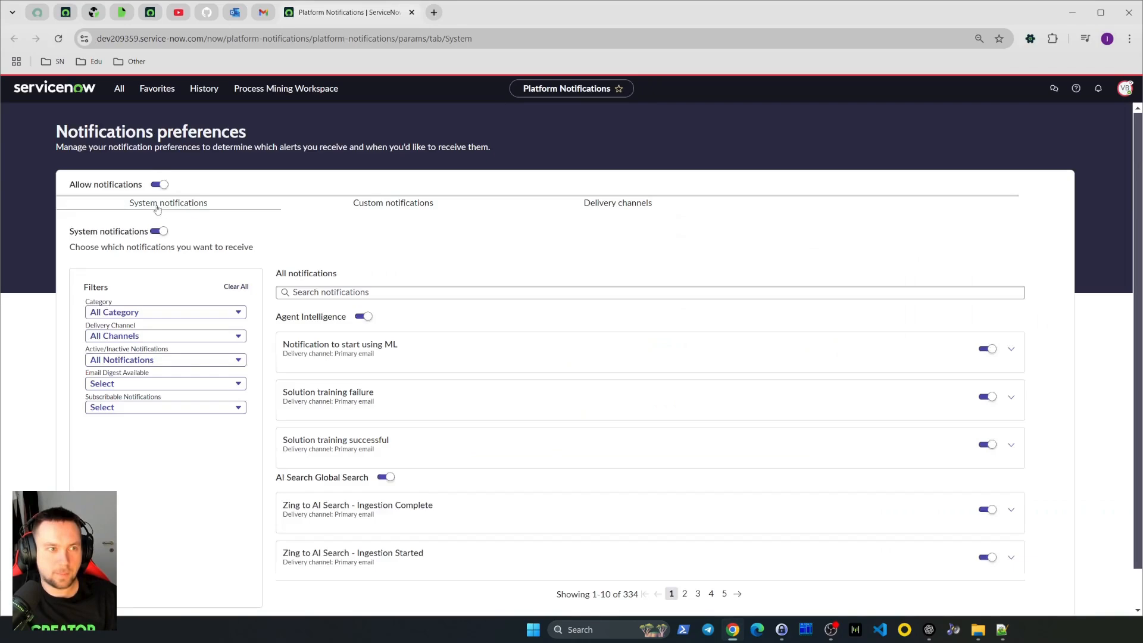
Search the system notifications for xiva and expand the xiva - Comment left on incident notification
{"action": "left_click", "coordinate": [341, 291]}
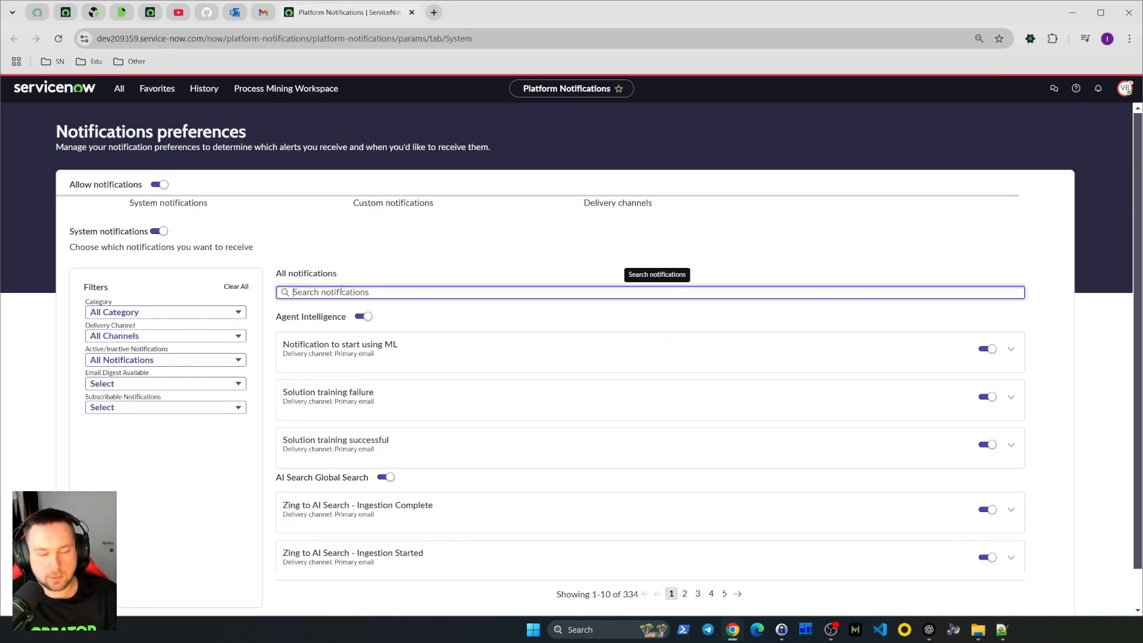
{"action": "type", "text": "xiva"}
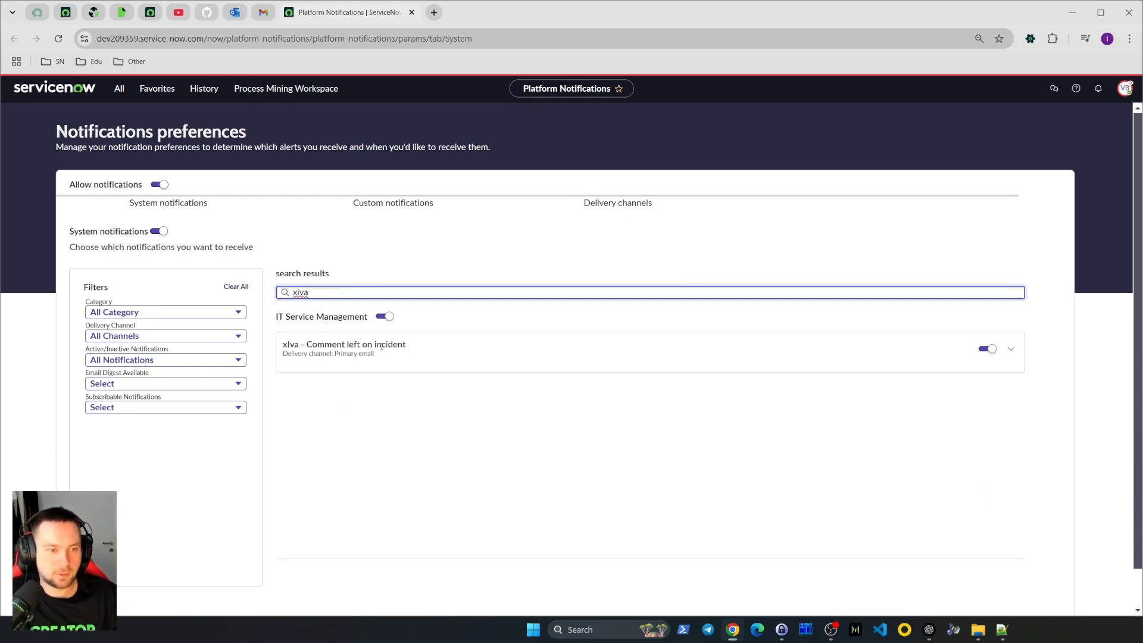
{"action": "left_click", "coordinate": [1010, 349]}
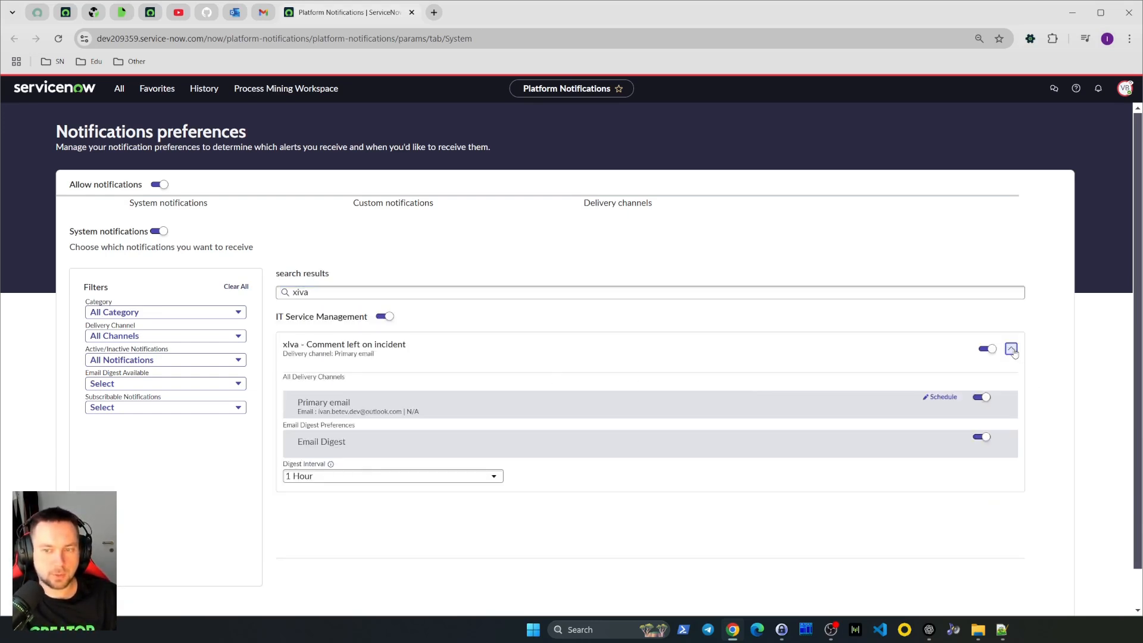
Turn Email Digest back on for this notification and choose a 1 Hour digest interval
{"action": "left_click", "coordinate": [981, 438]}
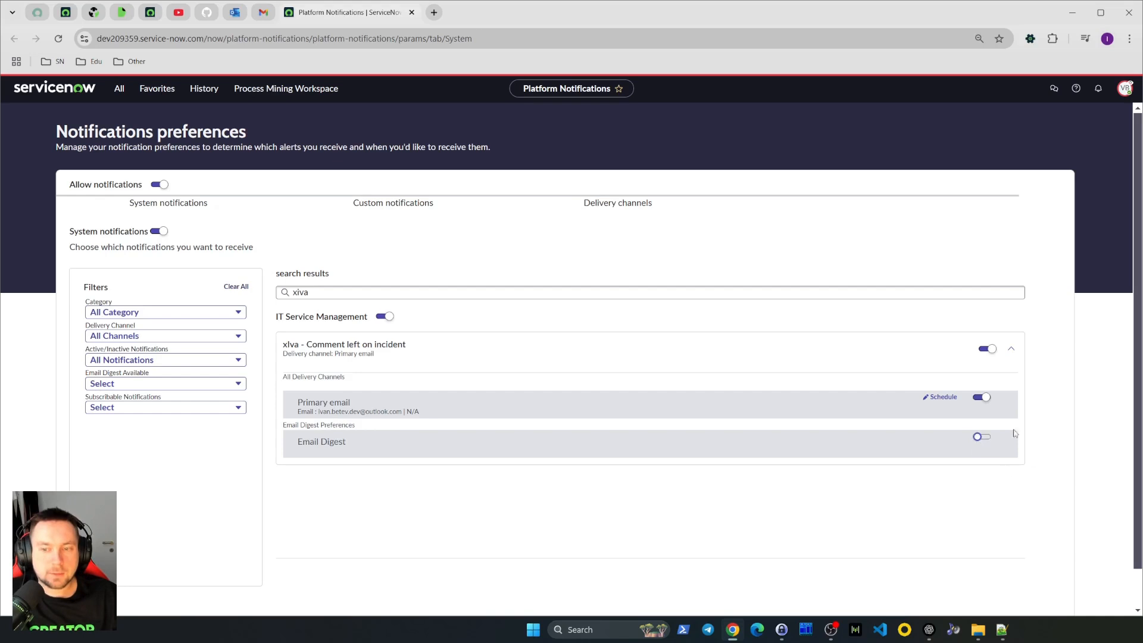
{"action": "left_click", "coordinate": [979, 439]}
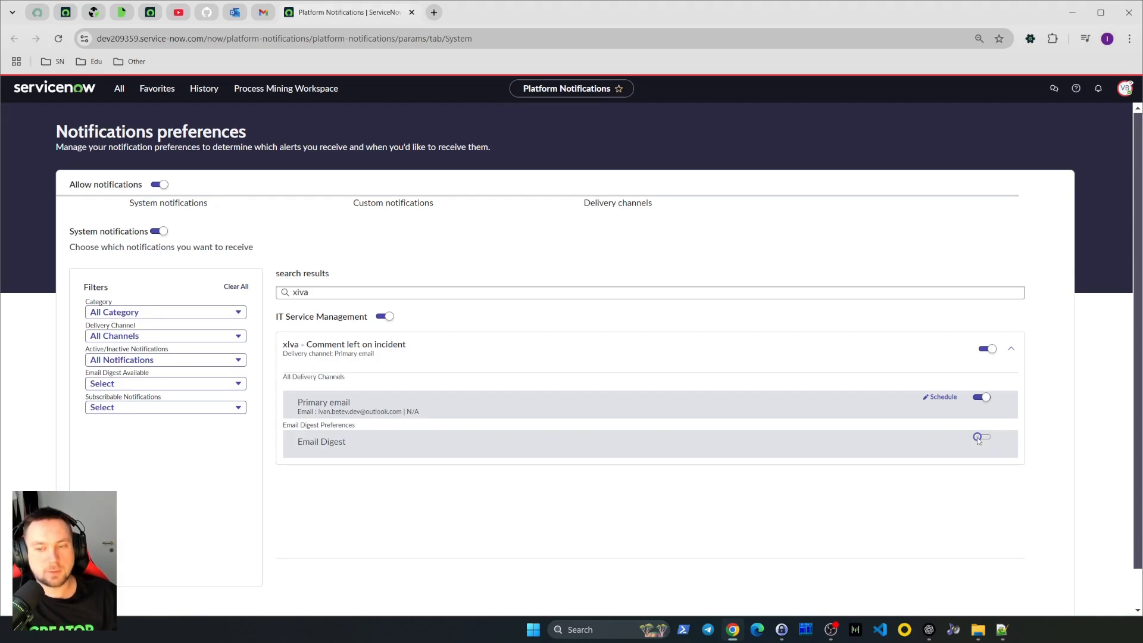
{"action": "left_click", "coordinate": [978, 438]}
{"action": "scroll", "coordinate": [591, 506], "scroll_direction": "down", "scroll_amount": 1}
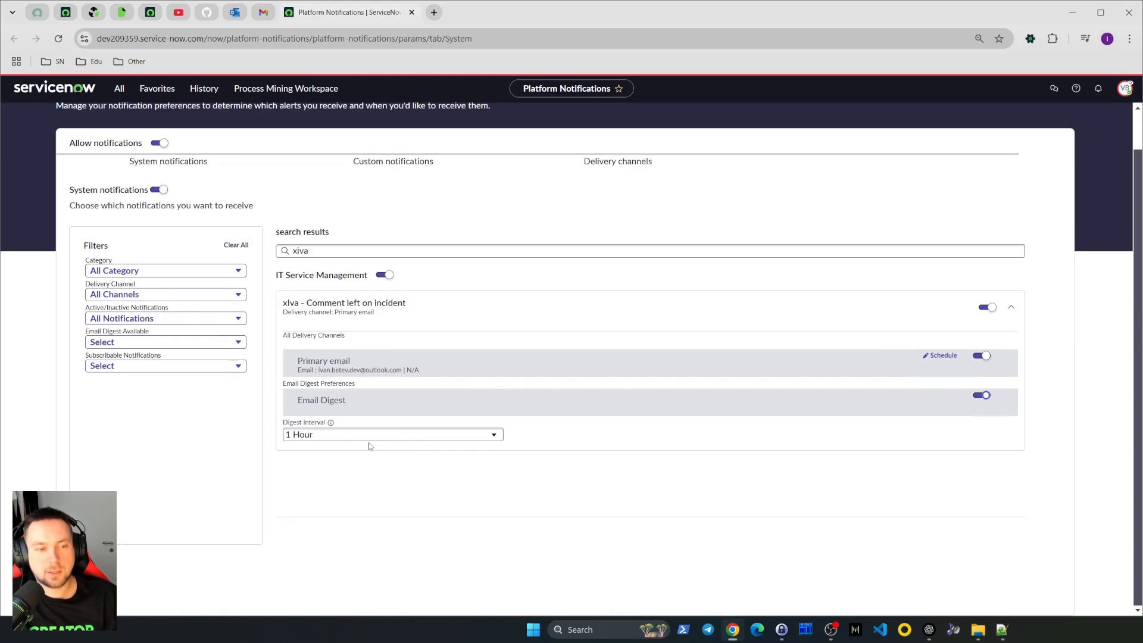
{"action": "left_click", "coordinate": [367, 440]}
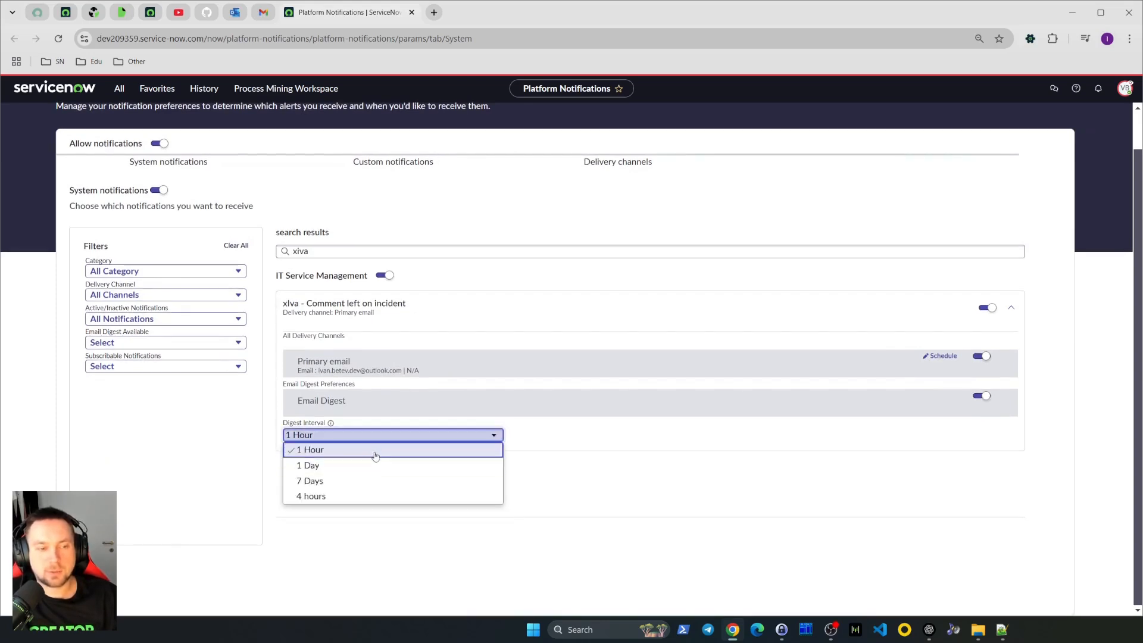
{"action": "left_click", "coordinate": [333, 450]}
End the user impersonation
{"action": "scroll", "coordinate": [899, 381], "scroll_direction": "up", "scroll_amount": 1}
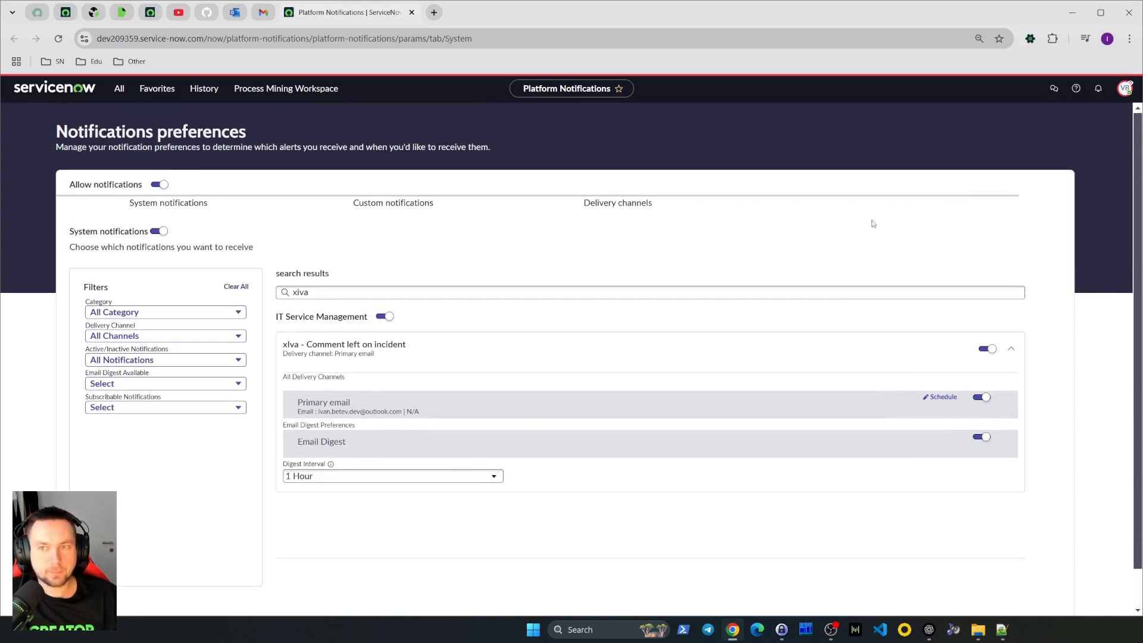
{"action": "left_click", "coordinate": [1125, 90]}
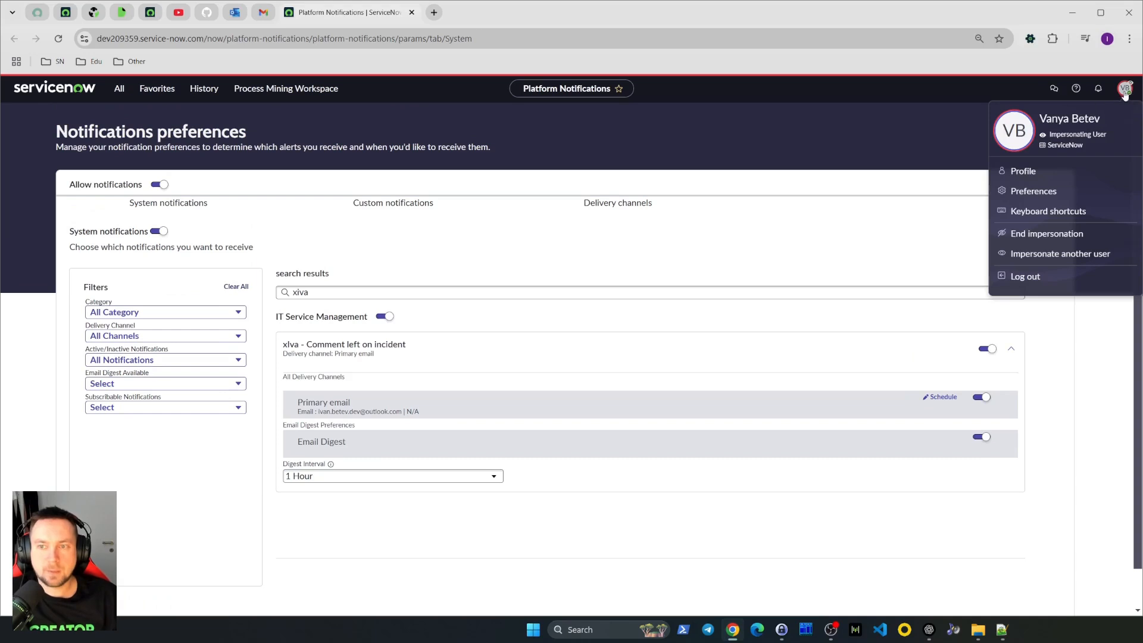
{"action": "left_click", "coordinate": [1036, 236]}
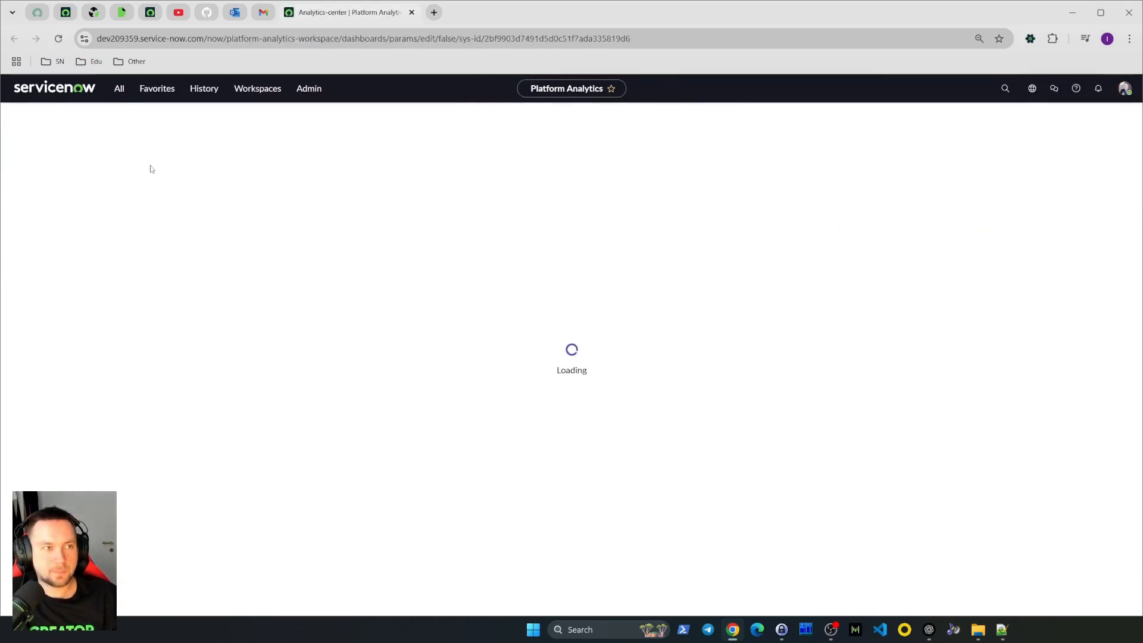
Open incident INC100018 from the list of open incidents
{"action": "left_click", "coordinate": [120, 91]}
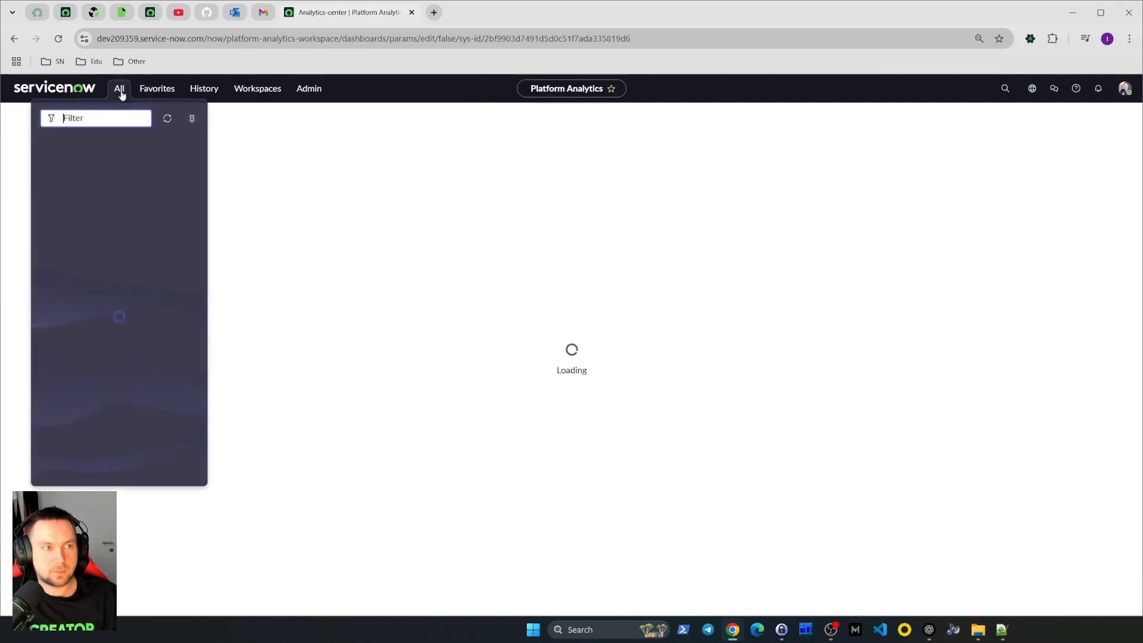
{"action": "type", "text": "open"}
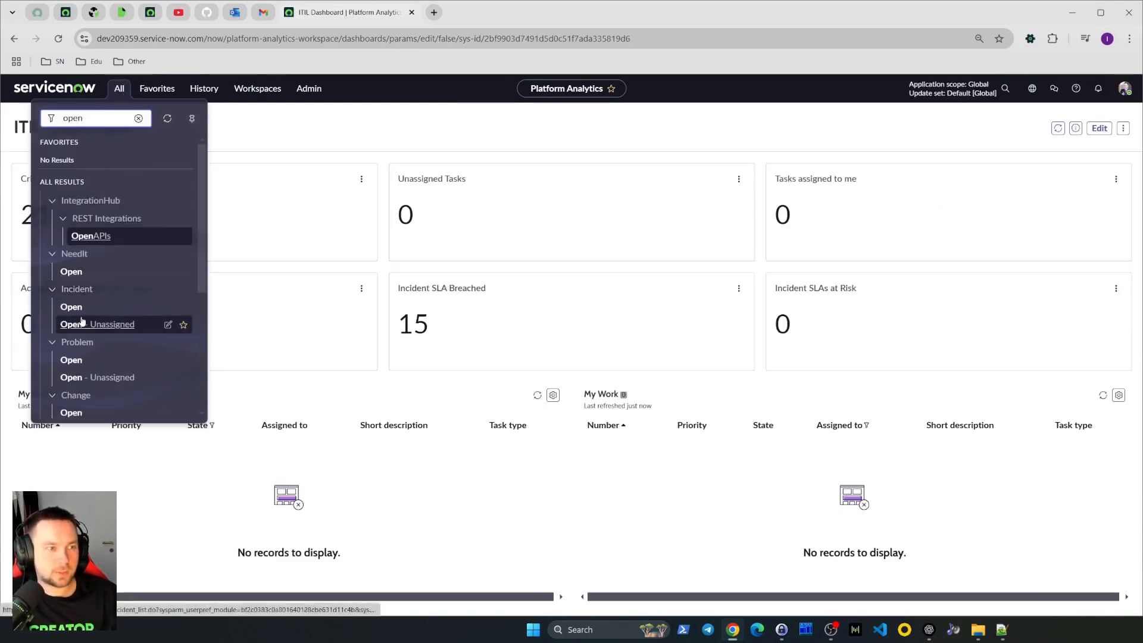
{"action": "left_click", "coordinate": [81, 322]}
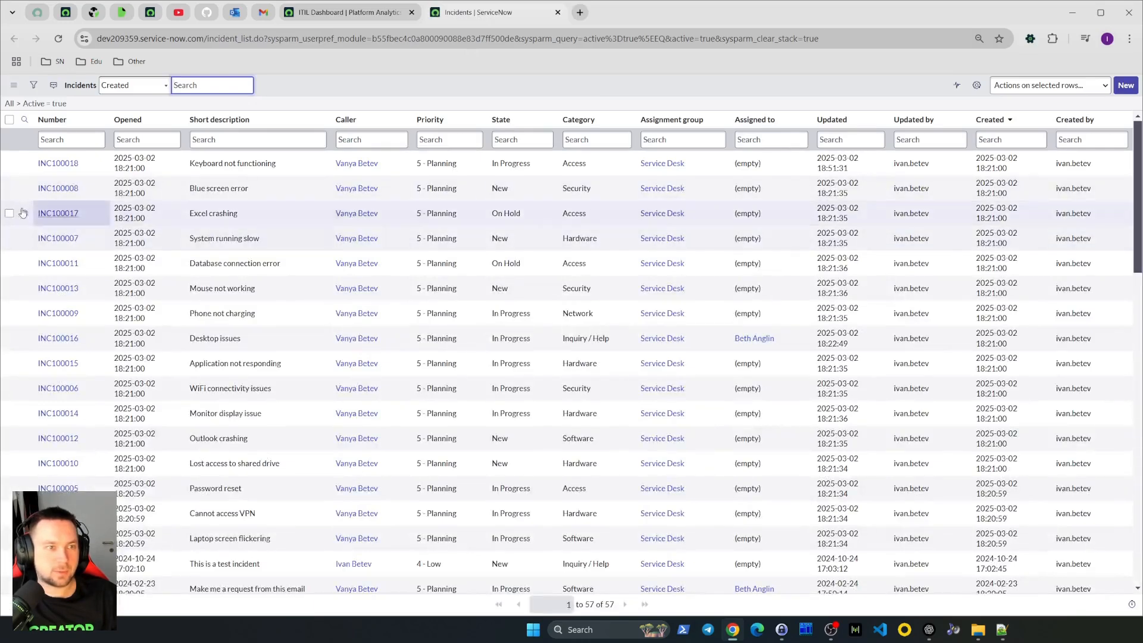
{"action": "left_click", "coordinate": [53, 164]}
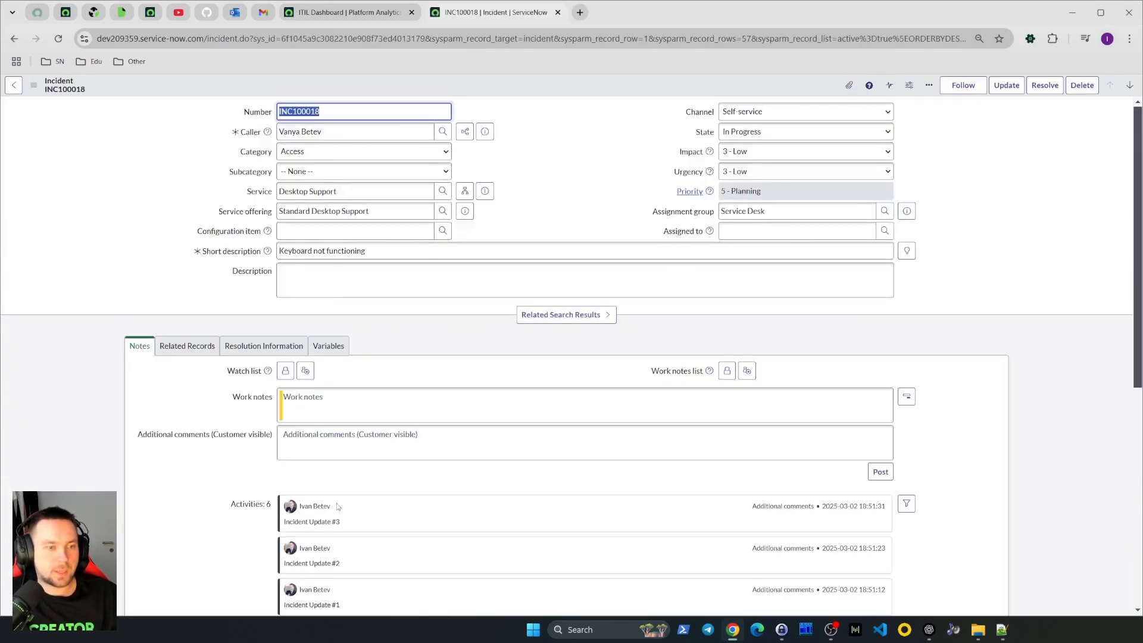
Post the additional comment "Live Comment! #1" on the incident
{"action": "left_click", "coordinate": [391, 444]}
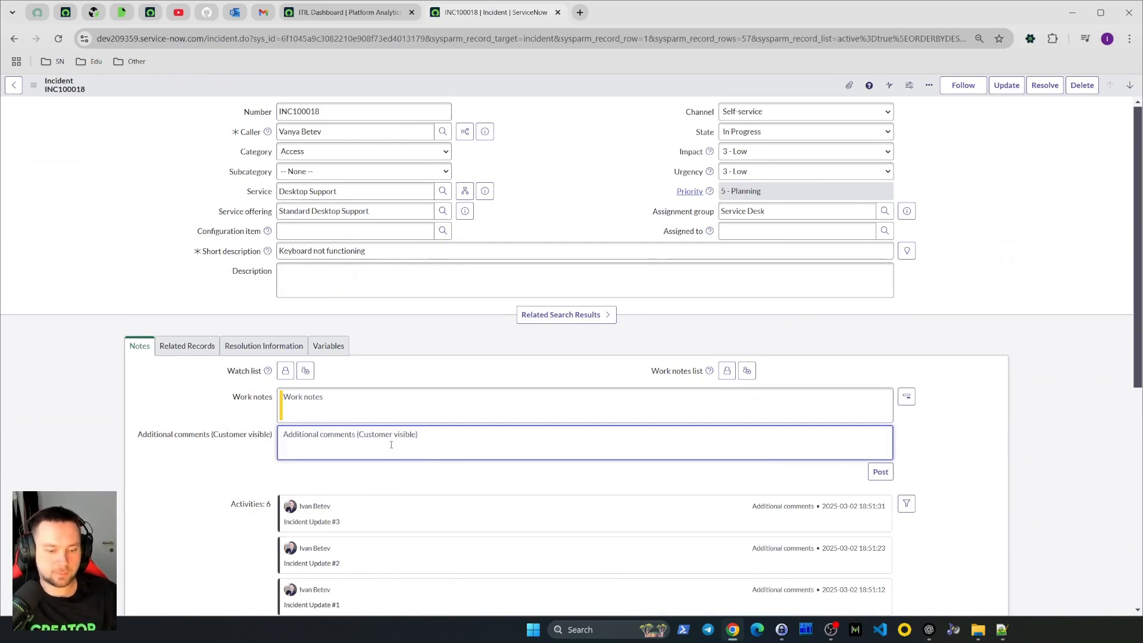
{"action": "type", "text": "Live Comment"}
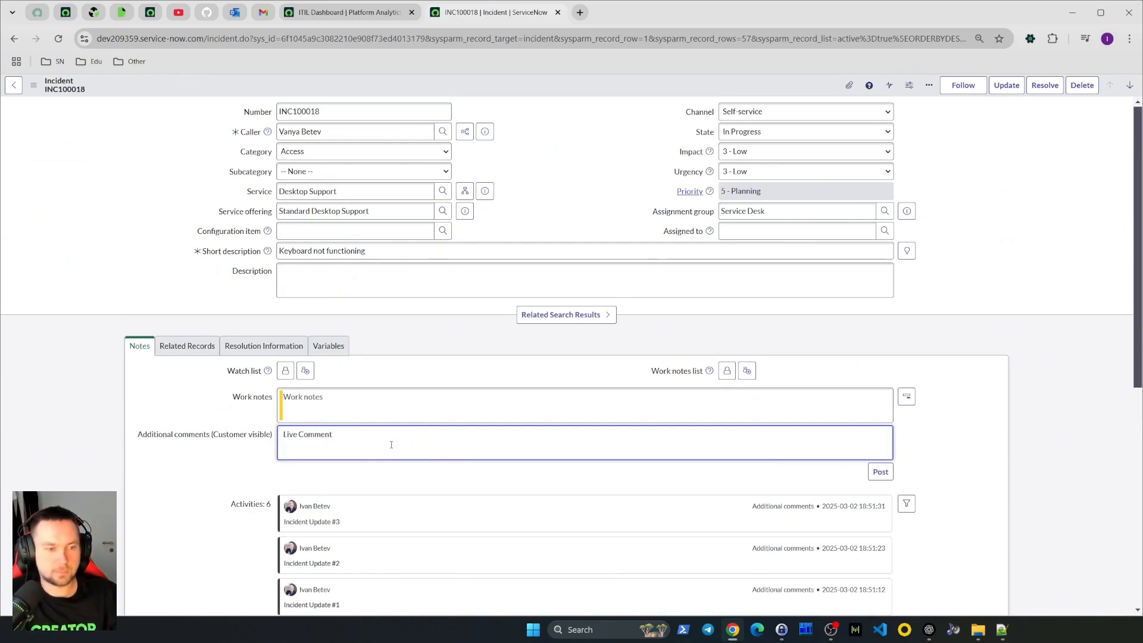
{"action": "type", "text": "! #1"}
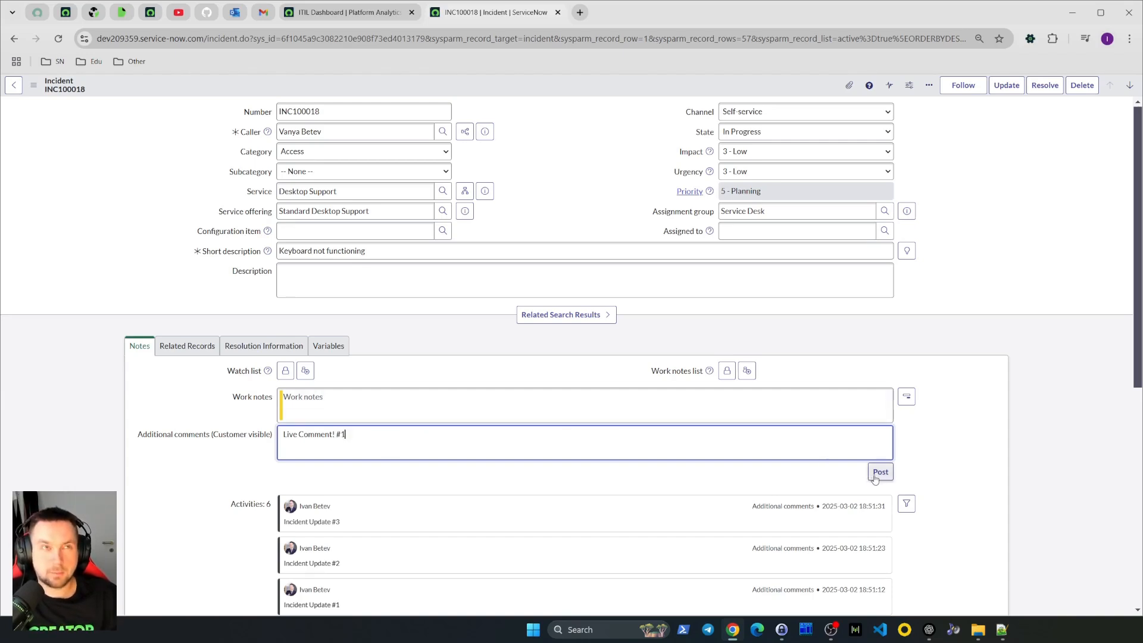
{"action": "key", "text": "ctrl+a"}
{"action": "key", "text": "ctrl+c"}
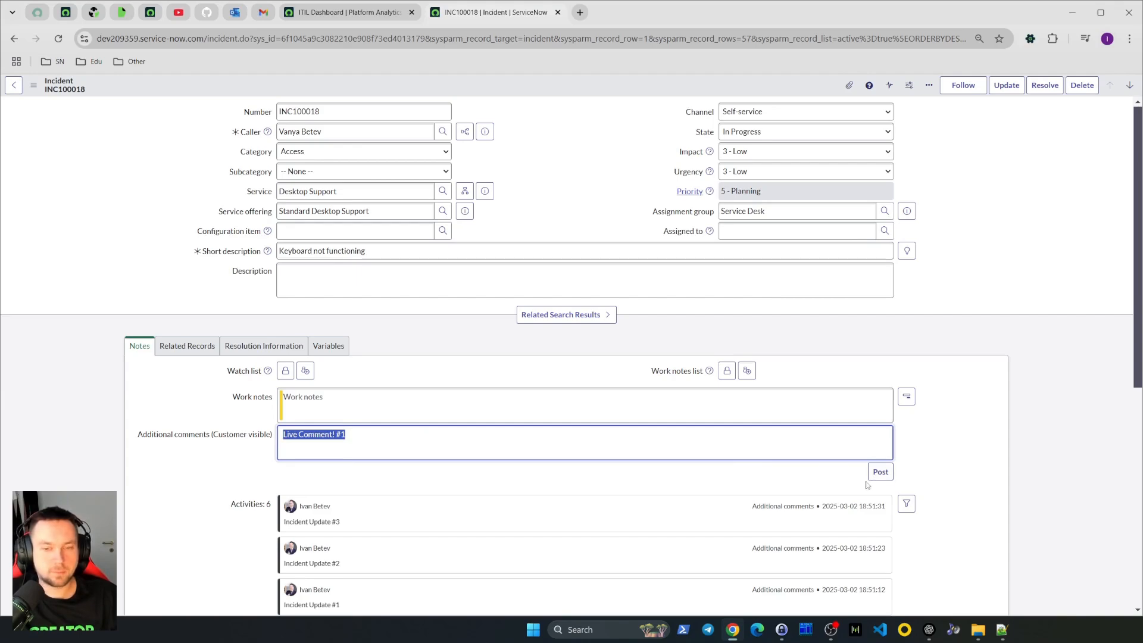
{"action": "left_click", "coordinate": [880, 472]}
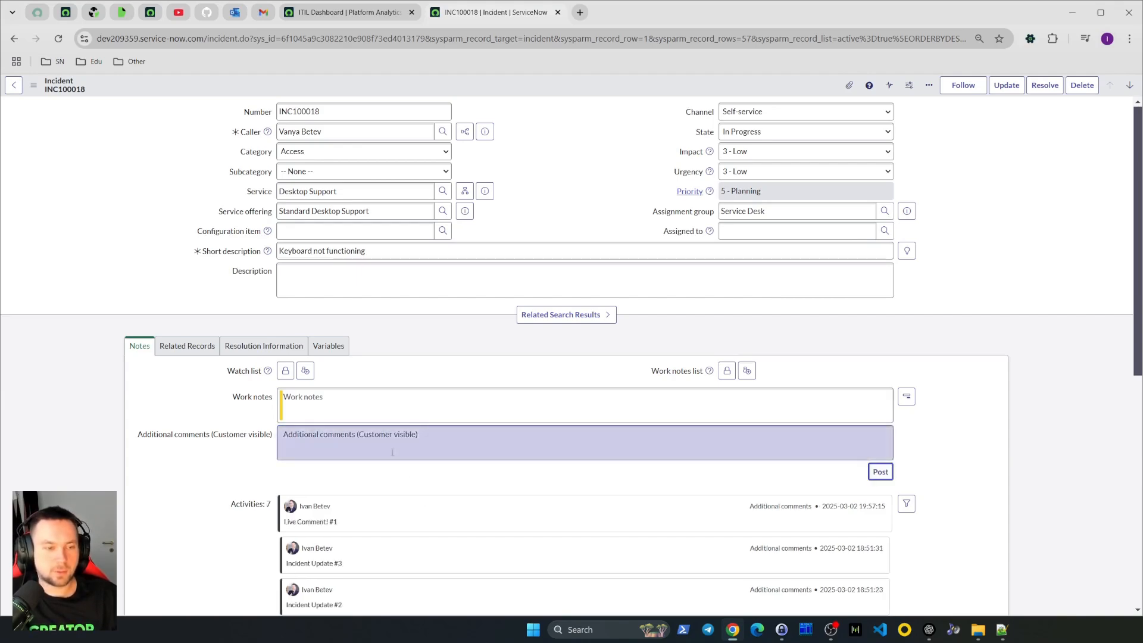
Post the additional comment "Live Comment! #2" on the incident
{"action": "left_click", "coordinate": [396, 450]}
{"action": "key", "text": "ctrl+v"}
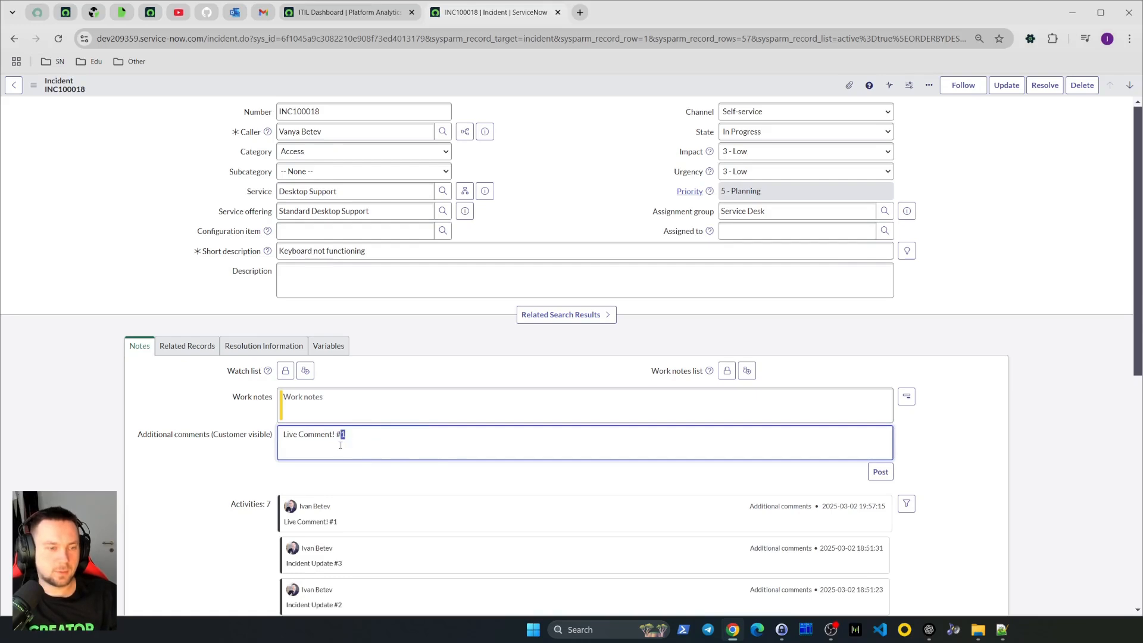
{"action": "key", "text": "BackSpace"}
{"action": "type", "text": "2"}
{"action": "left_click", "coordinate": [881, 473]}
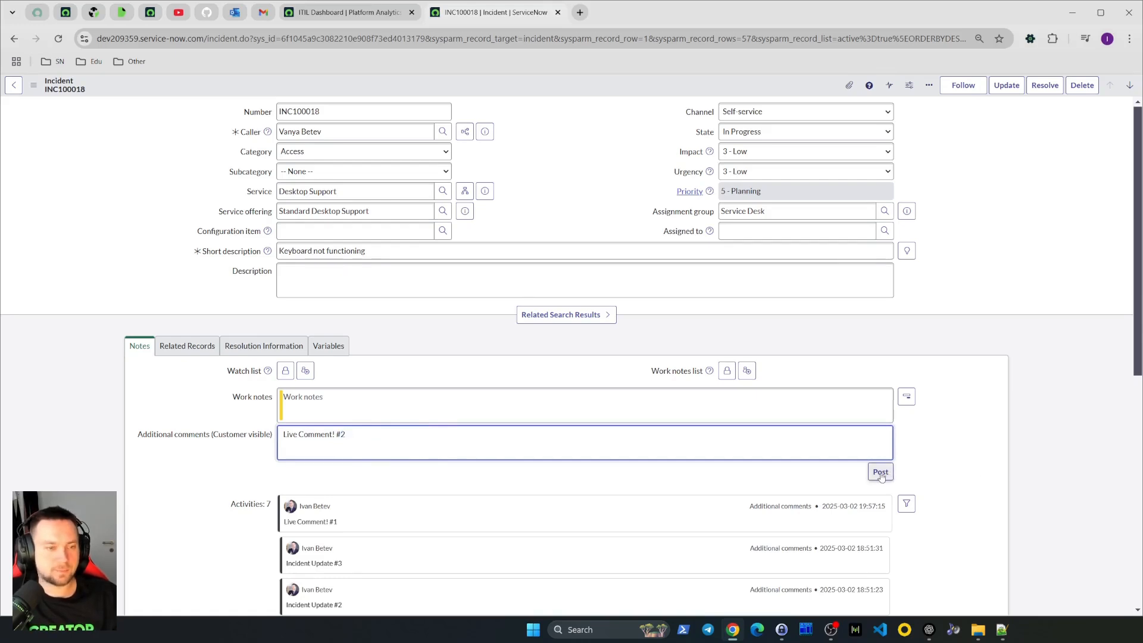
Post the additional comment "Live Comment! #3" on the incident
{"action": "left_click", "coordinate": [374, 437]}
{"action": "key", "text": "ctrl+v"}
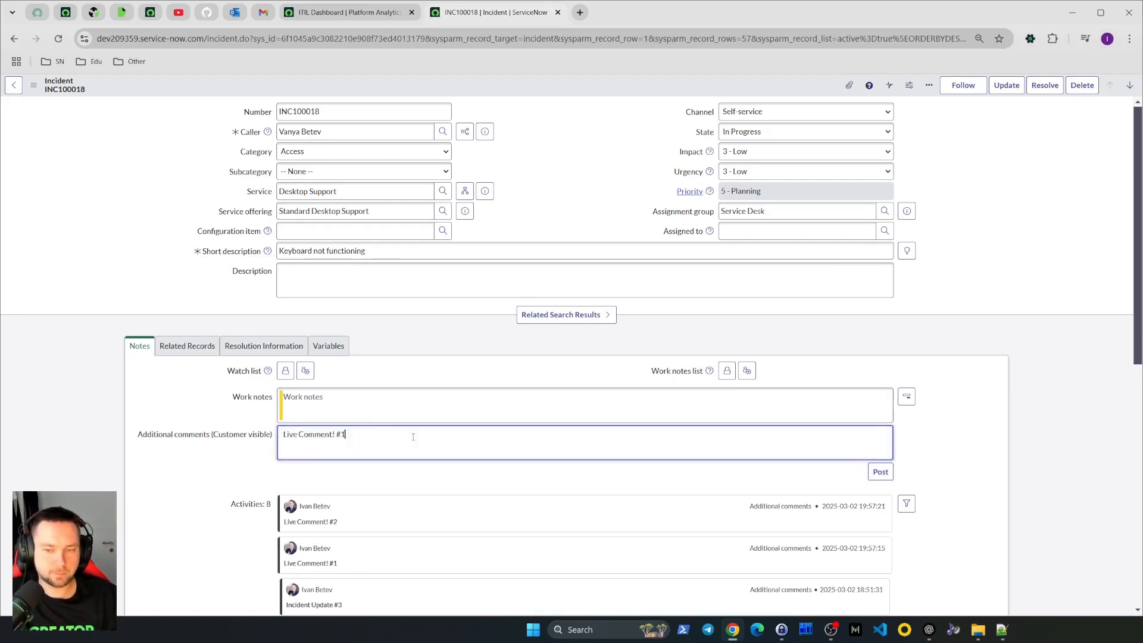
{"action": "key", "text": "BackSpace"}
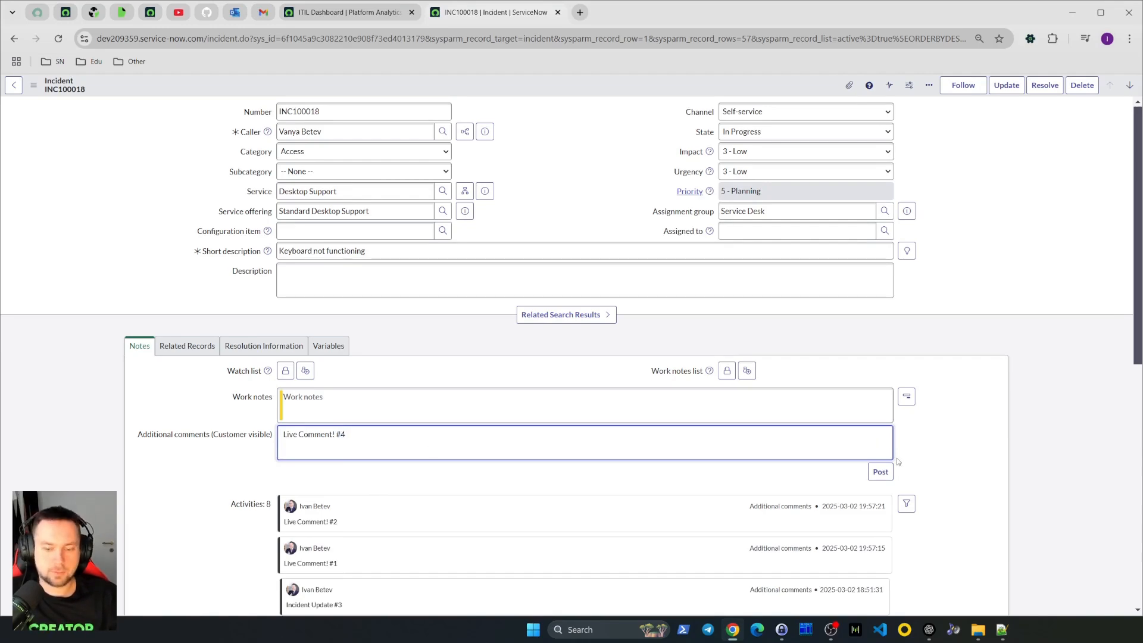
{"action": "type", "text": "3"}
{"action": "left_click", "coordinate": [880, 472]}
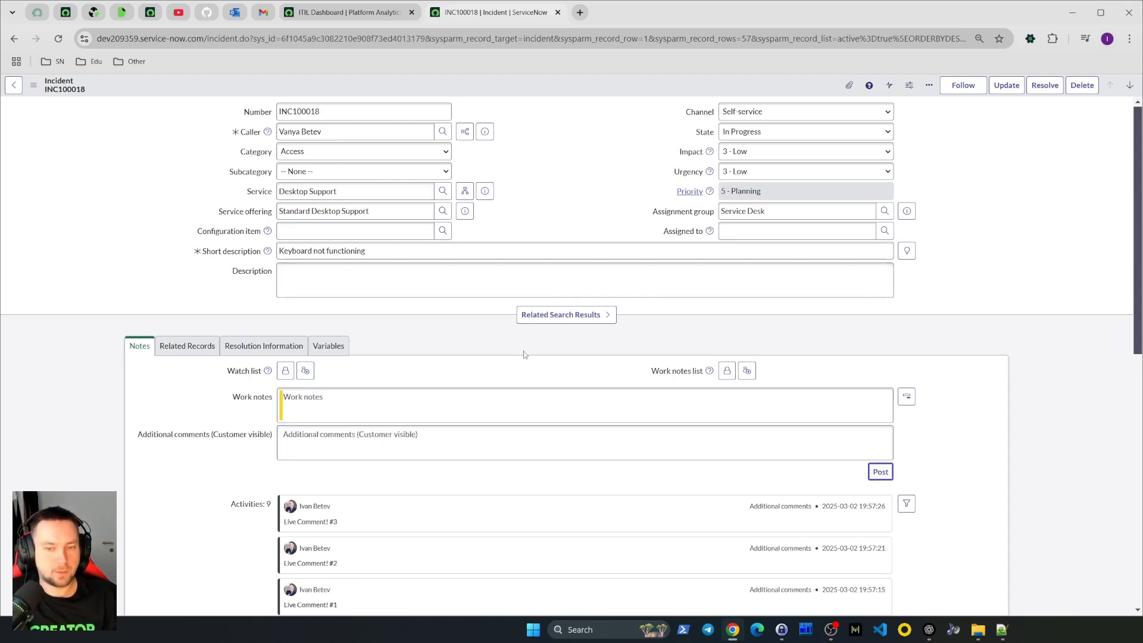
Open the sys_email_digest_part list from the navigator on the dashboard tab
{"action": "left_click", "coordinate": [333, 13]}
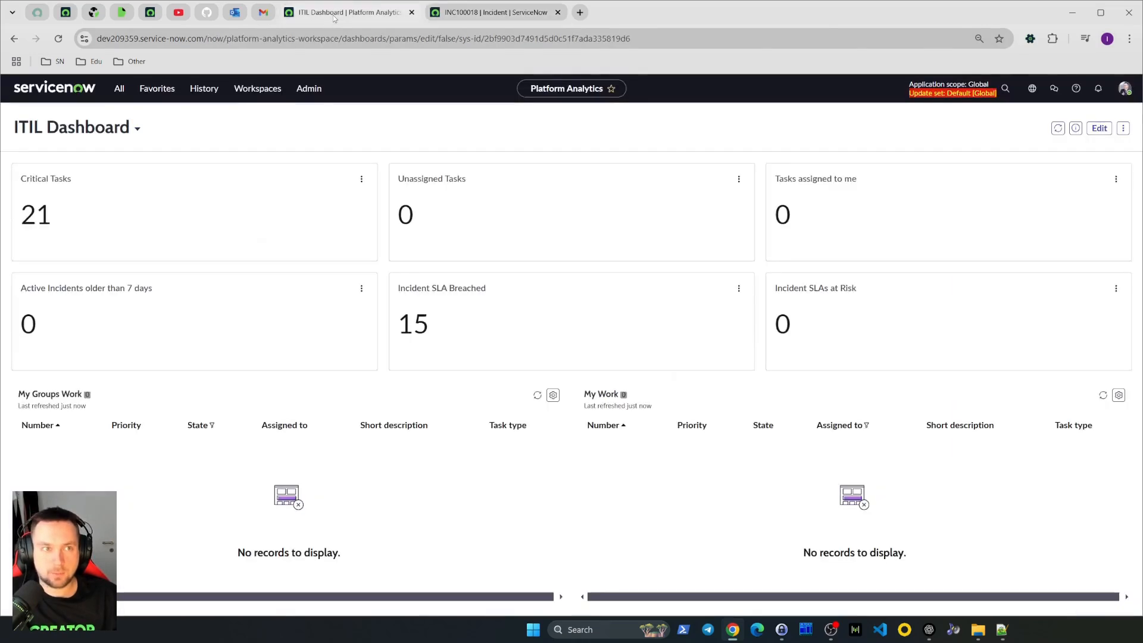
{"action": "left_click", "coordinate": [119, 88]}
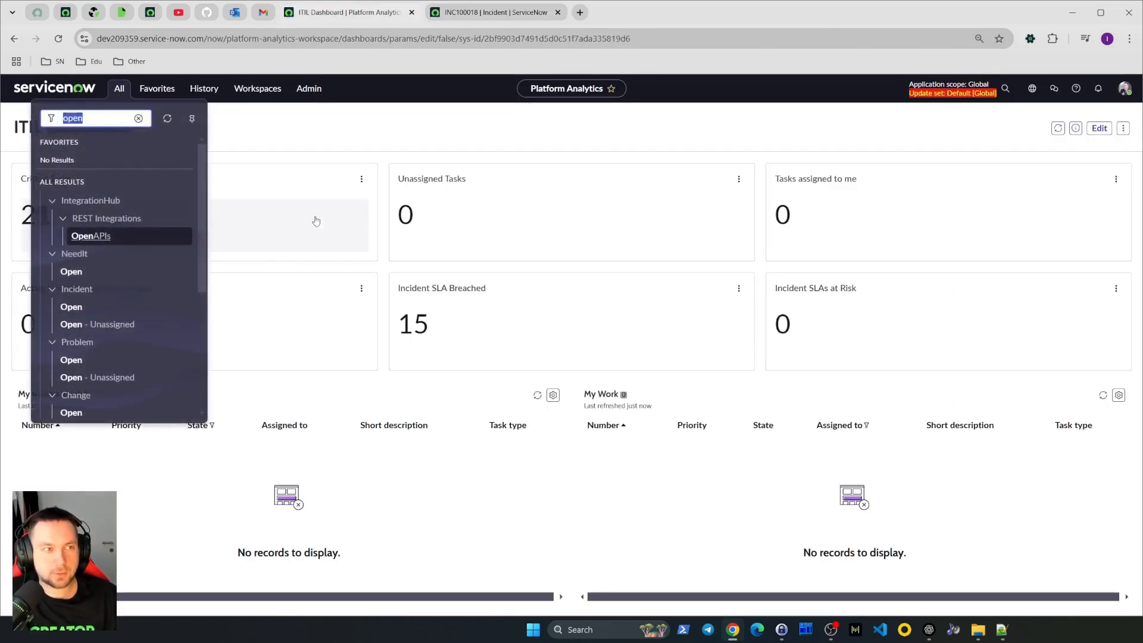
{"action": "key", "text": "super+v"}
{"action": "left_click", "coordinate": [138, 252]}
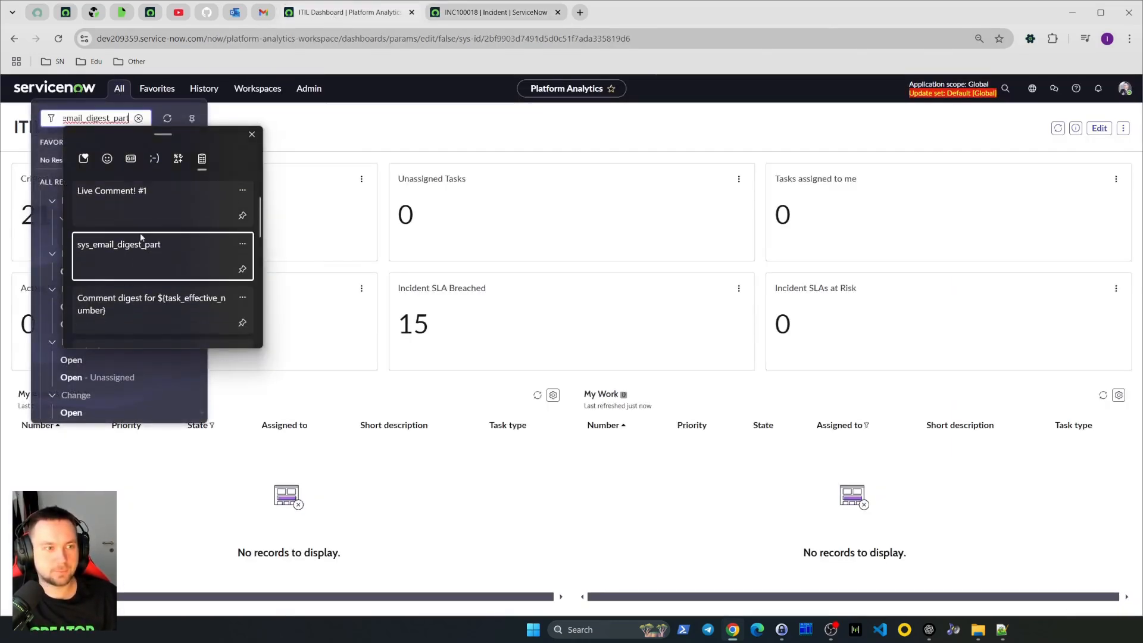
{"action": "type", "text": ".LIST"}
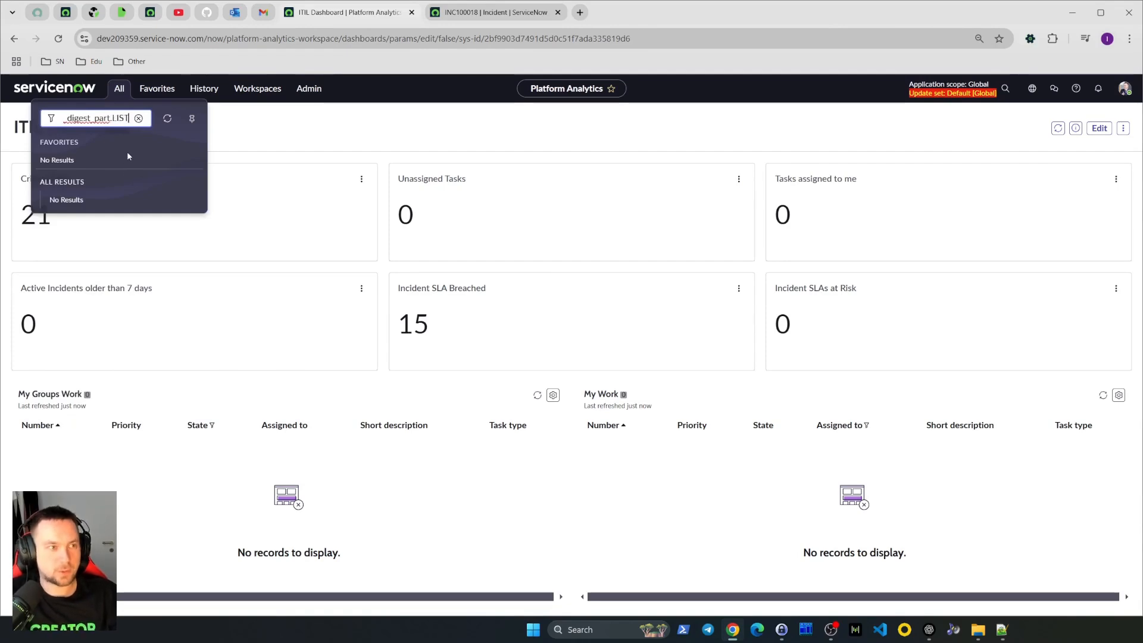
{"action": "key", "text": "Return"}
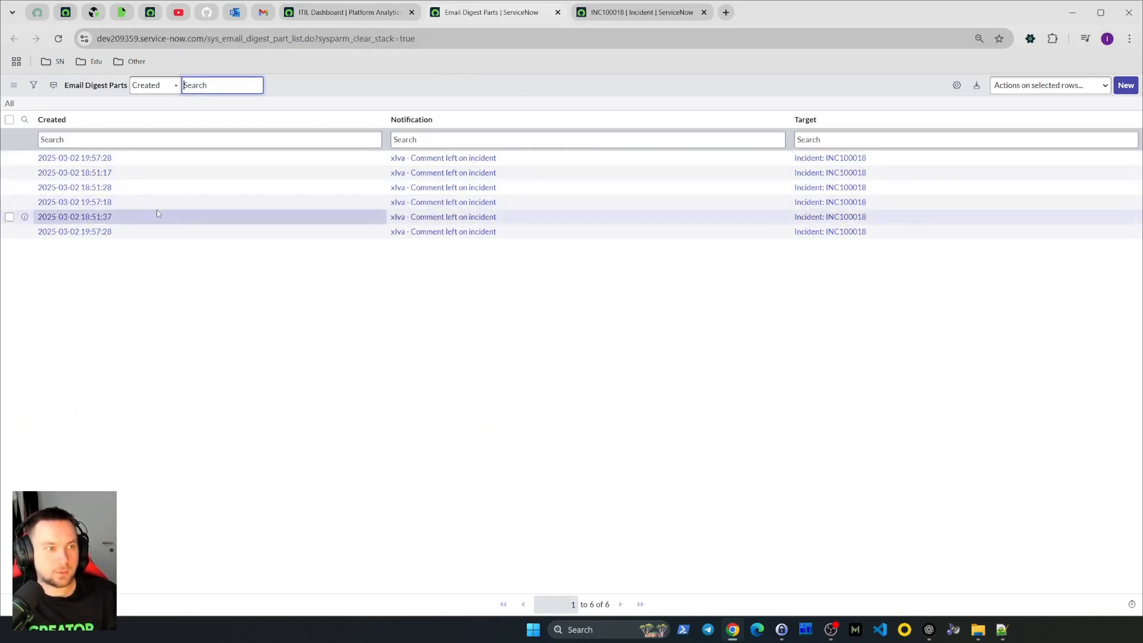
{"action": "left_click", "coordinate": [55, 120]}
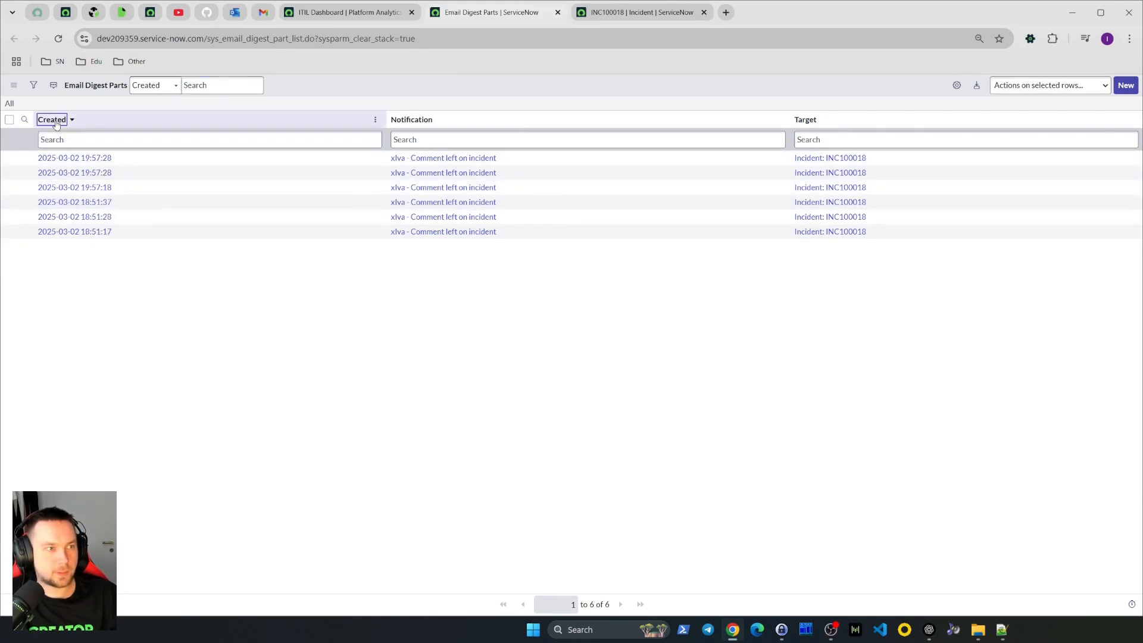
{"action": "right_click", "coordinate": [102, 188]}
{"action": "left_click", "coordinate": [121, 221]}
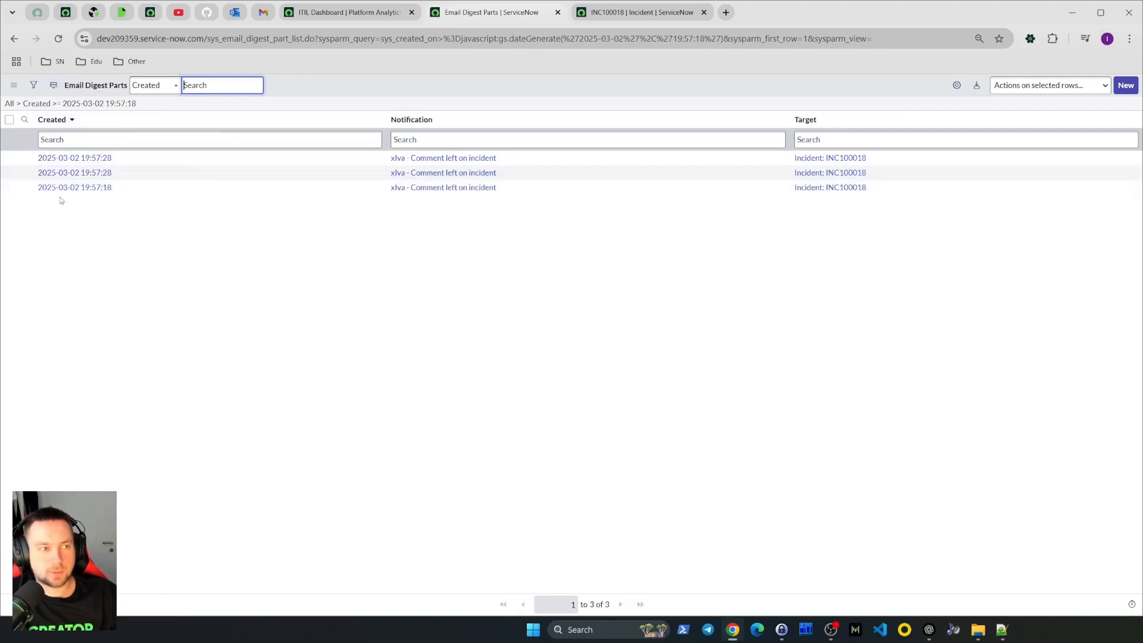
{"action": "left_click", "coordinate": [24, 187]}
{"action": "left_click", "coordinate": [297, 213], "text": "ctrl"}
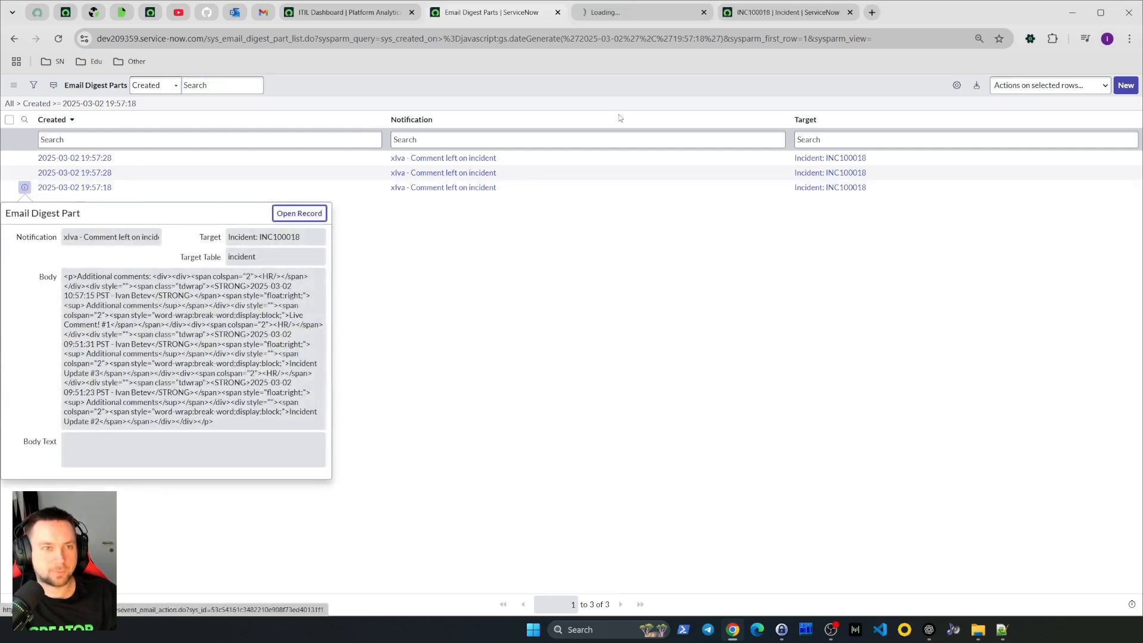
{"action": "left_click", "coordinate": [625, 13]}
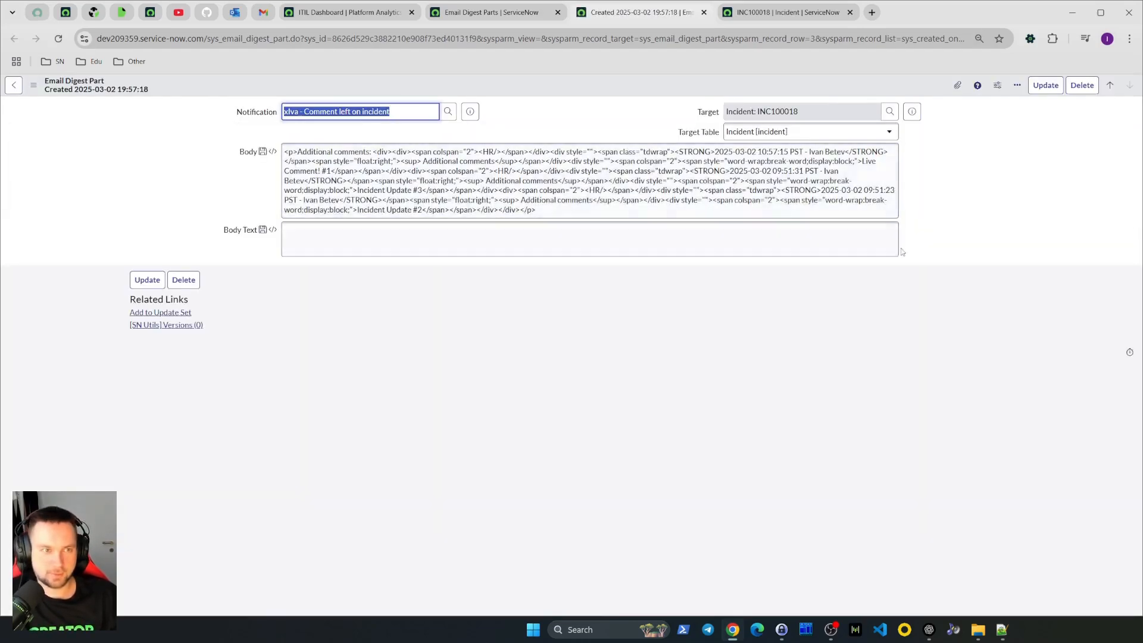
{"action": "left_click", "coordinate": [562, 214]}
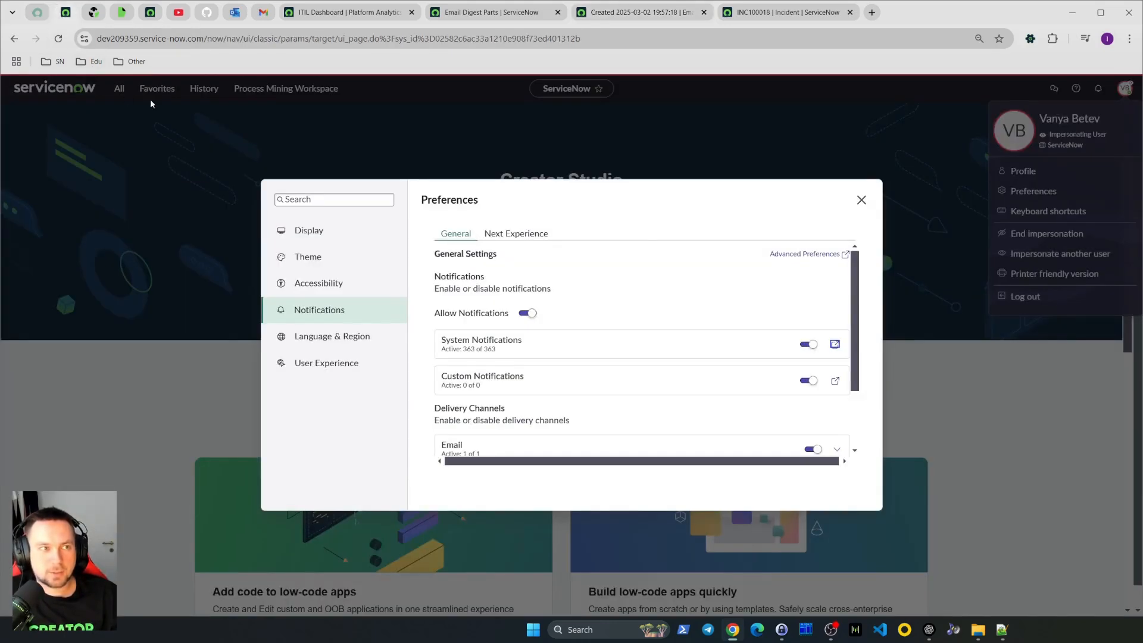
Close the Preferences dialog and open Email Properties from the navigator to examine the journal entries setting
{"action": "left_click", "coordinate": [861, 200]}
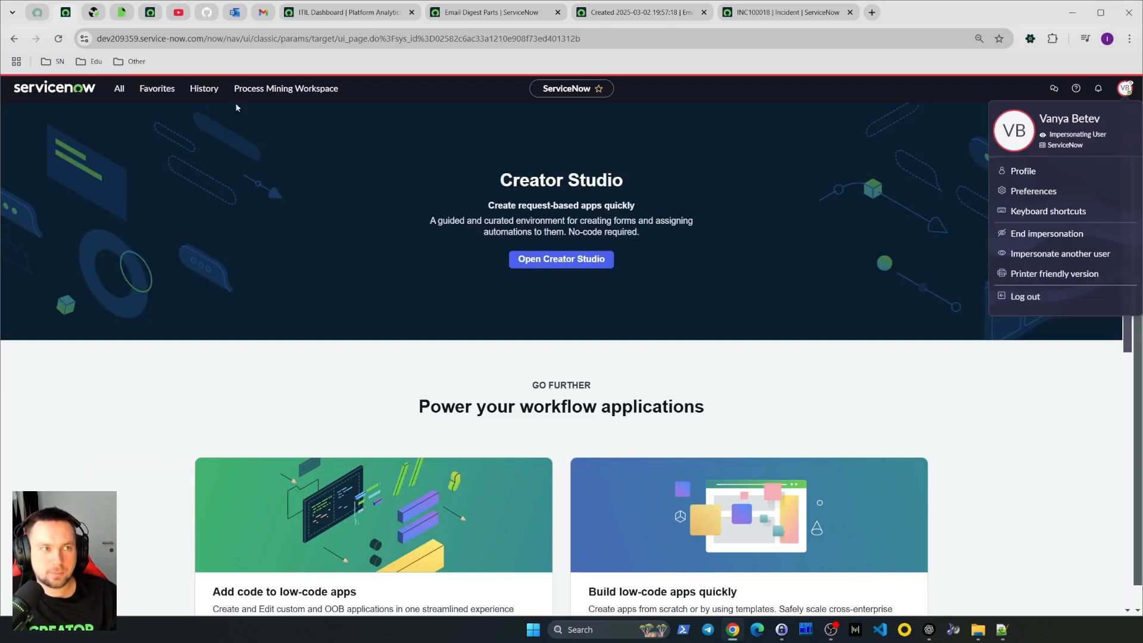
{"action": "left_click", "coordinate": [59, 39]}
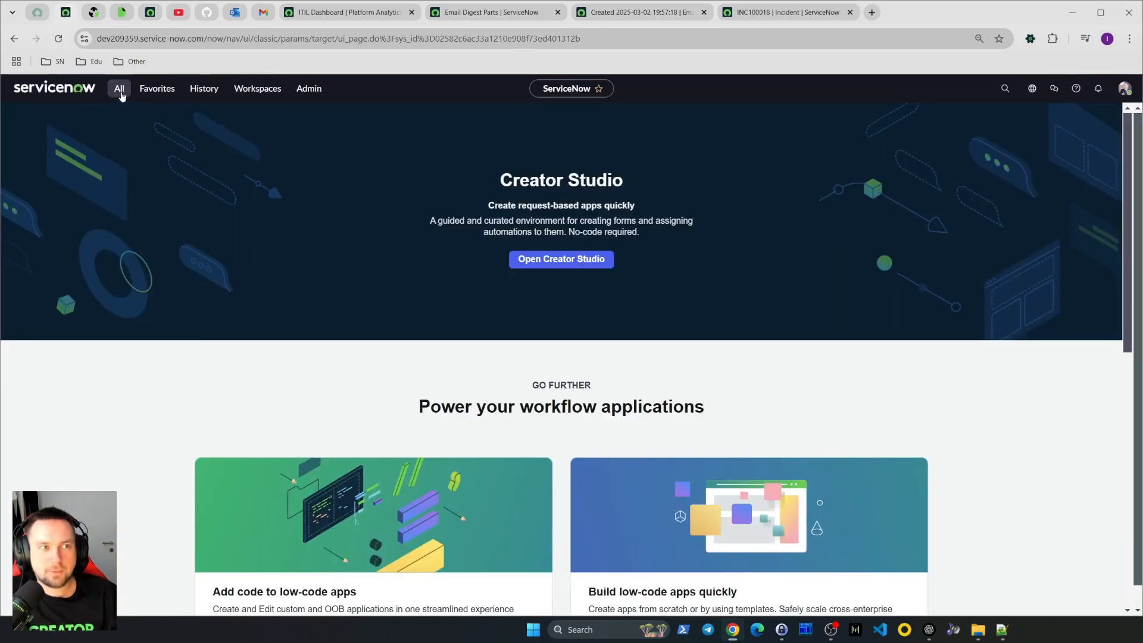
{"action": "left_click", "coordinate": [120, 94]}
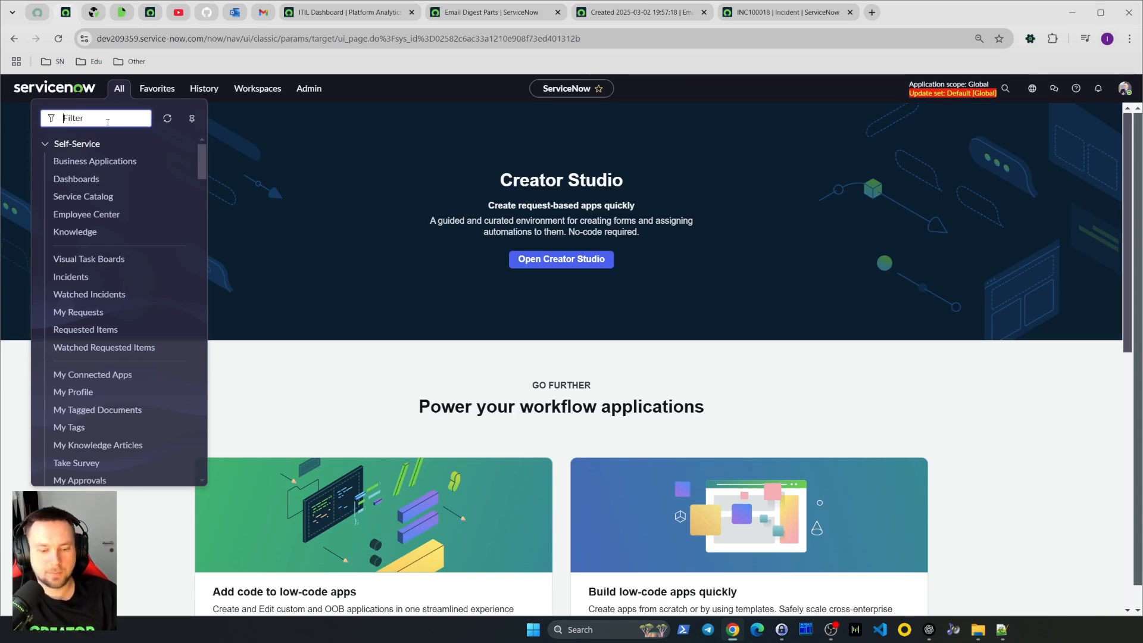
{"action": "type", "text": "email"}
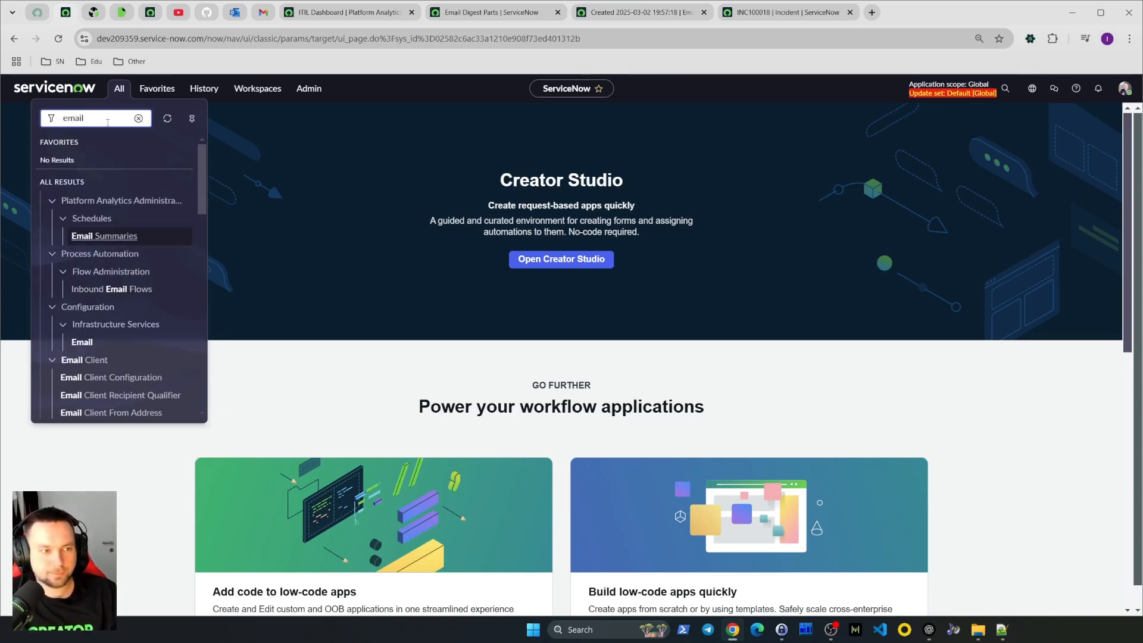
{"action": "scroll", "coordinate": [107, 217], "scroll_direction": "down", "scroll_amount": 3}
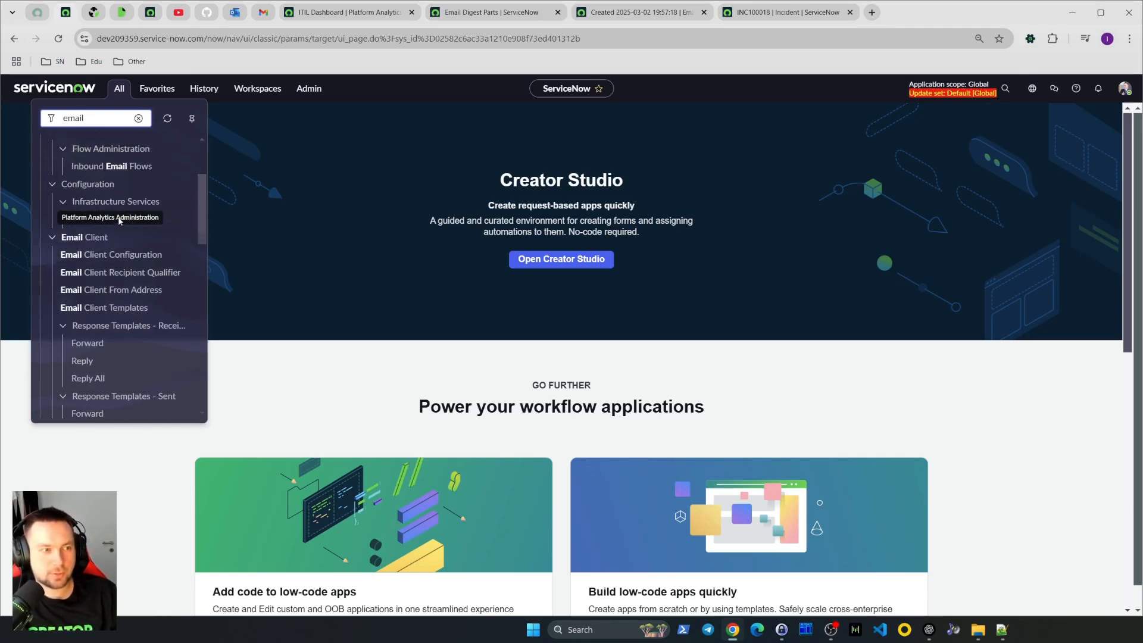
{"action": "scroll", "coordinate": [114, 259], "scroll_direction": "down", "scroll_amount": 5}
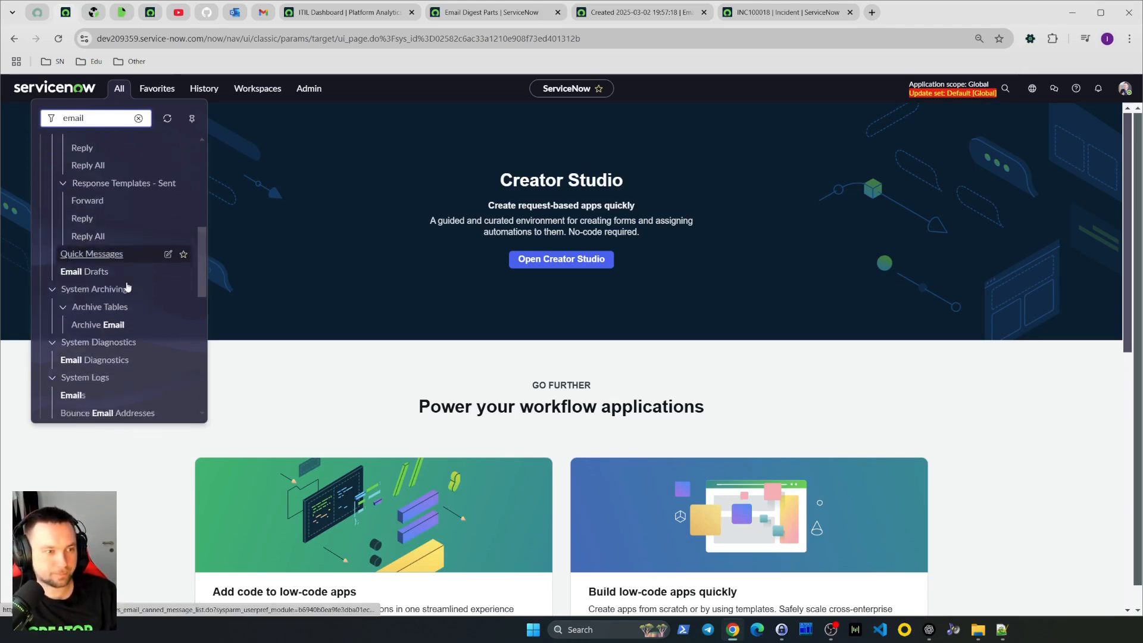
{"action": "scroll", "coordinate": [161, 320], "scroll_direction": "down", "scroll_amount": 1}
{"action": "left_click", "coordinate": [100, 331]}
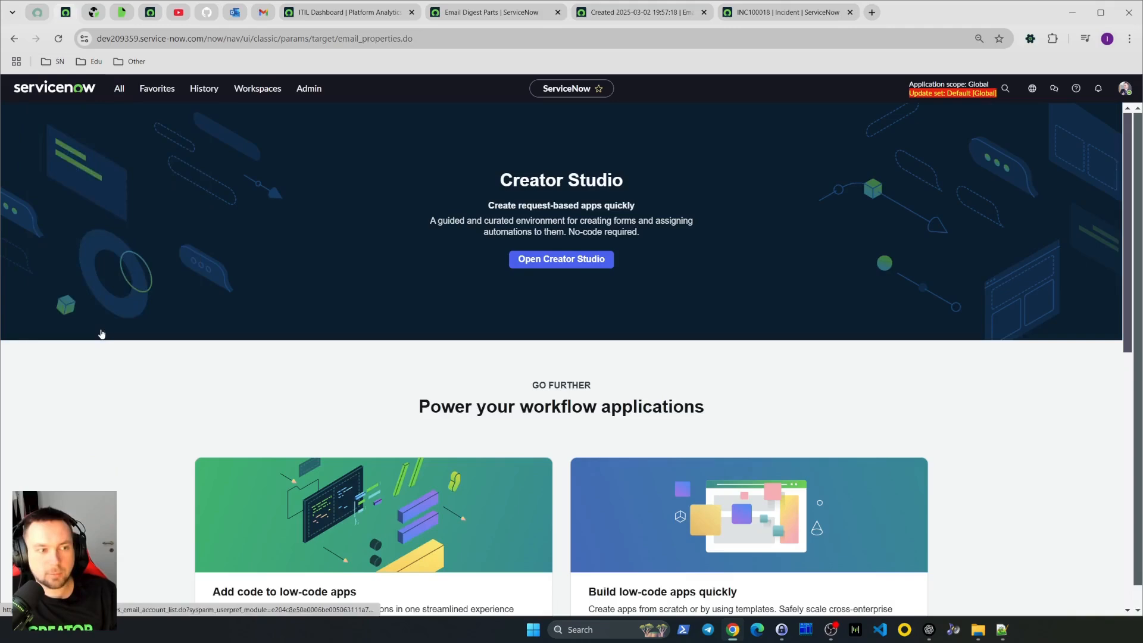
{"action": "left_click", "coordinate": [90, 495]}
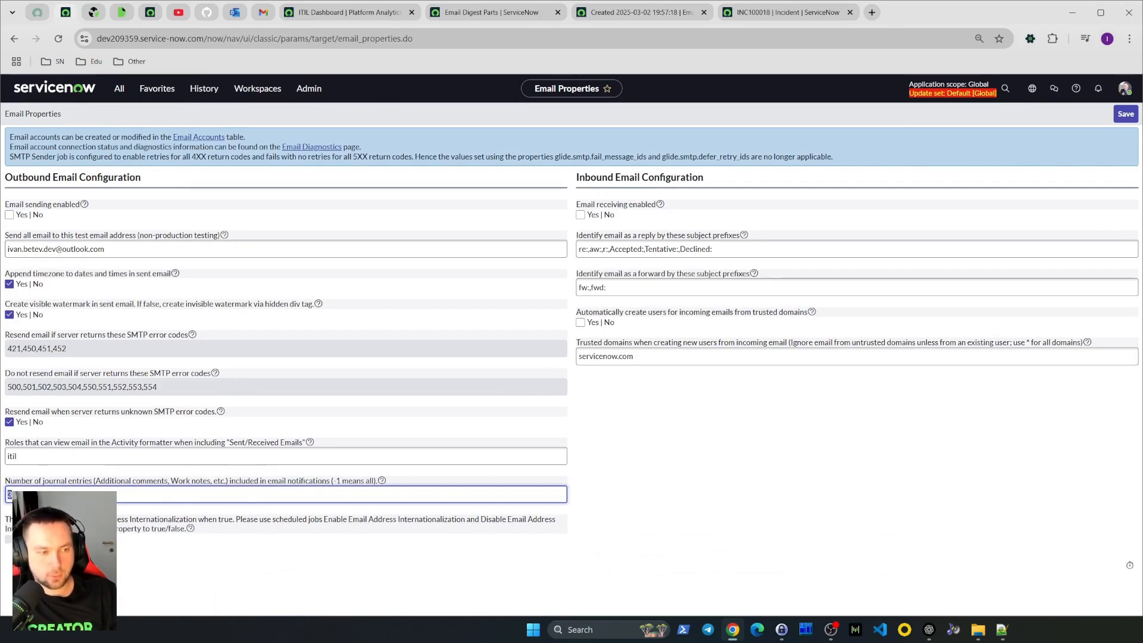
{"action": "left_click", "coordinate": [13, 39]}
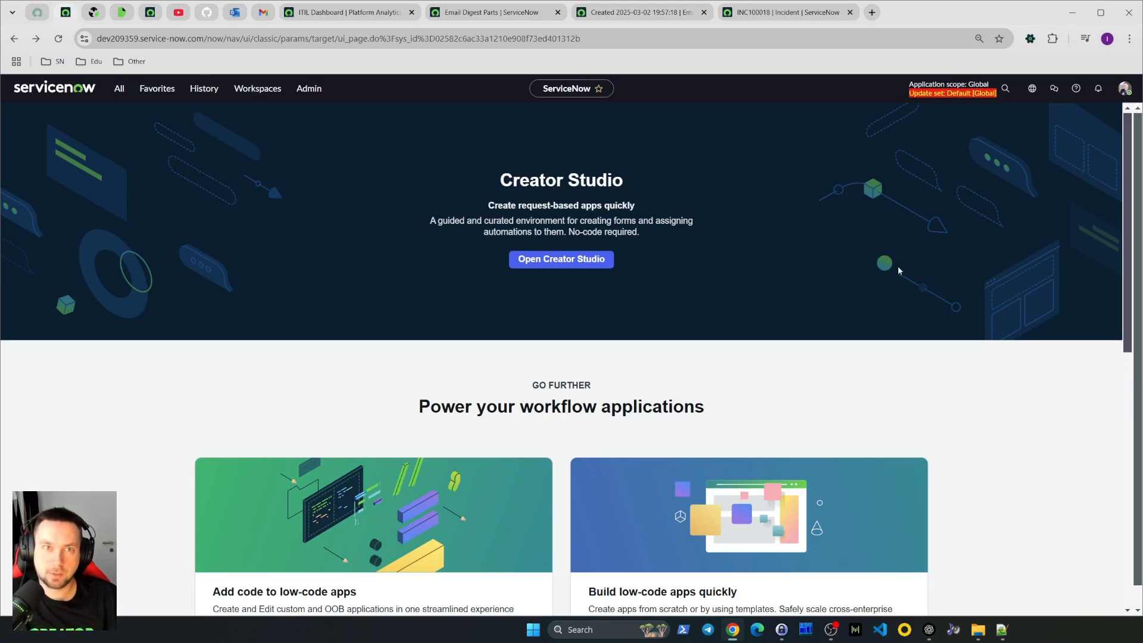
Review the open digest part record and the filtered Email Digest Parts list across tabs
{"action": "left_click", "coordinate": [759, 12]}
{"action": "left_click", "coordinate": [352, 12]}
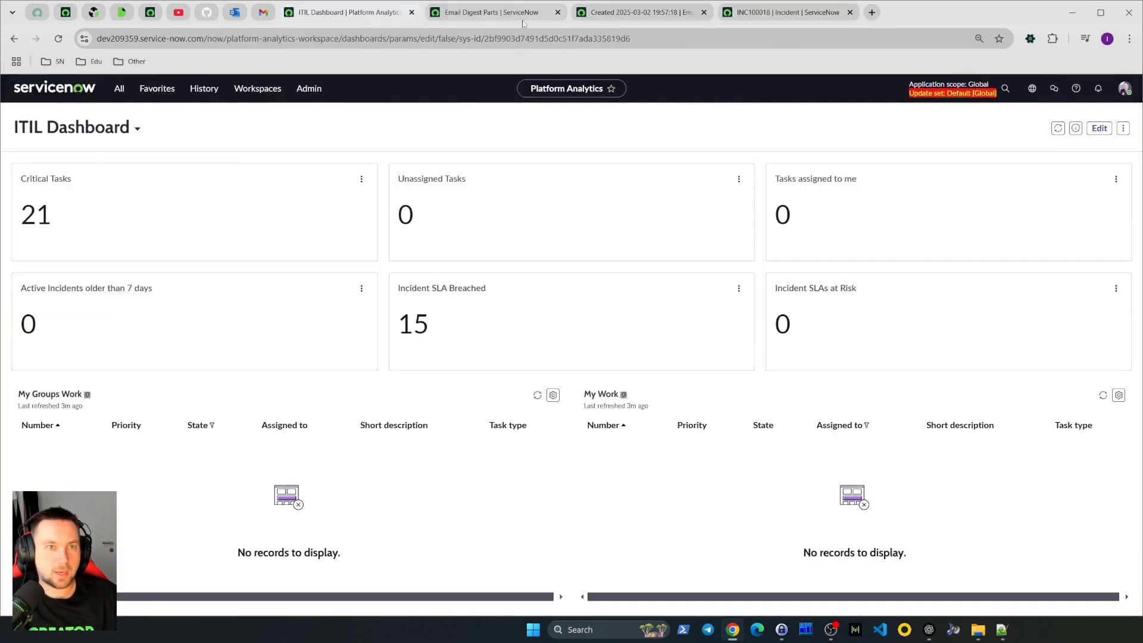
{"action": "left_click", "coordinate": [640, 12]}
{"action": "left_click", "coordinate": [546, 213]}
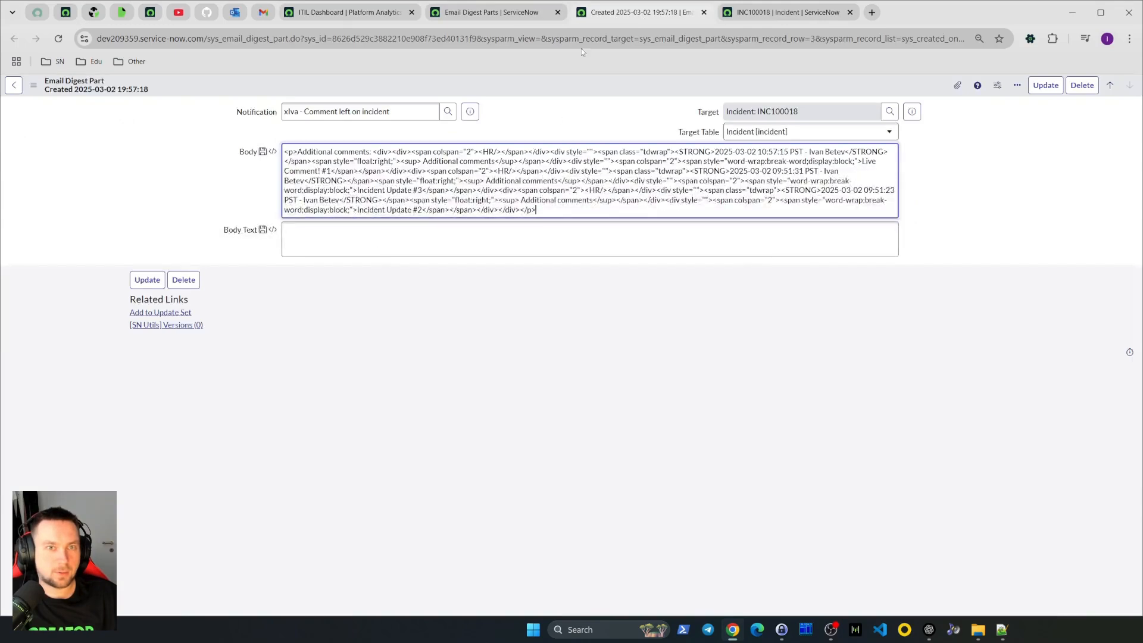
{"action": "left_click", "coordinate": [505, 16]}
{"action": "left_click", "coordinate": [382, 261]}
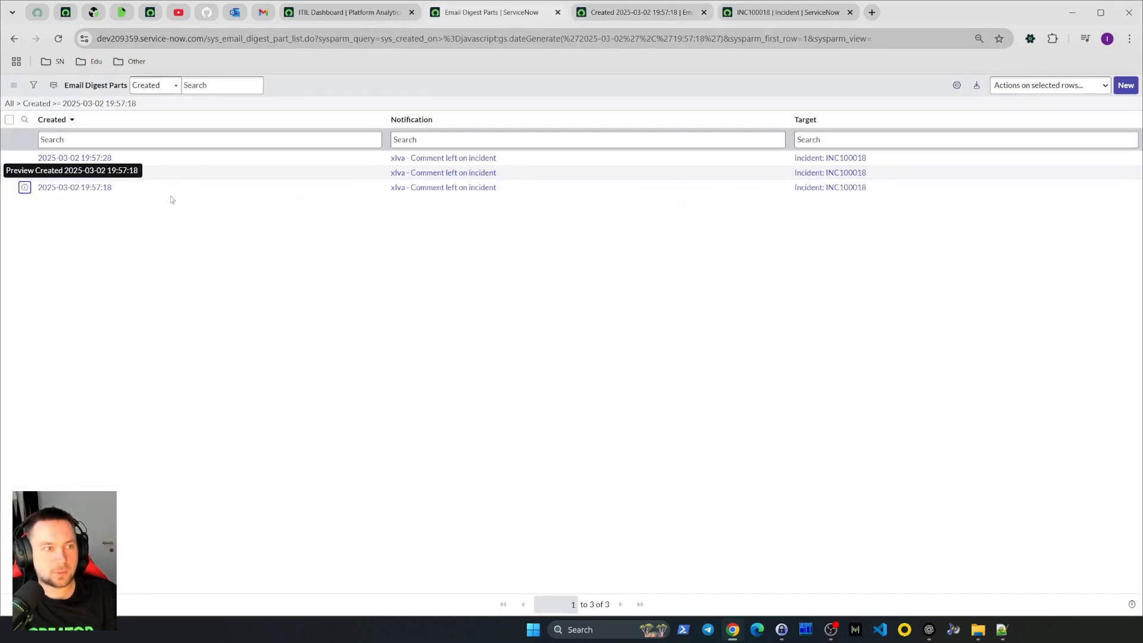
{"action": "left_click", "coordinate": [87, 107]}
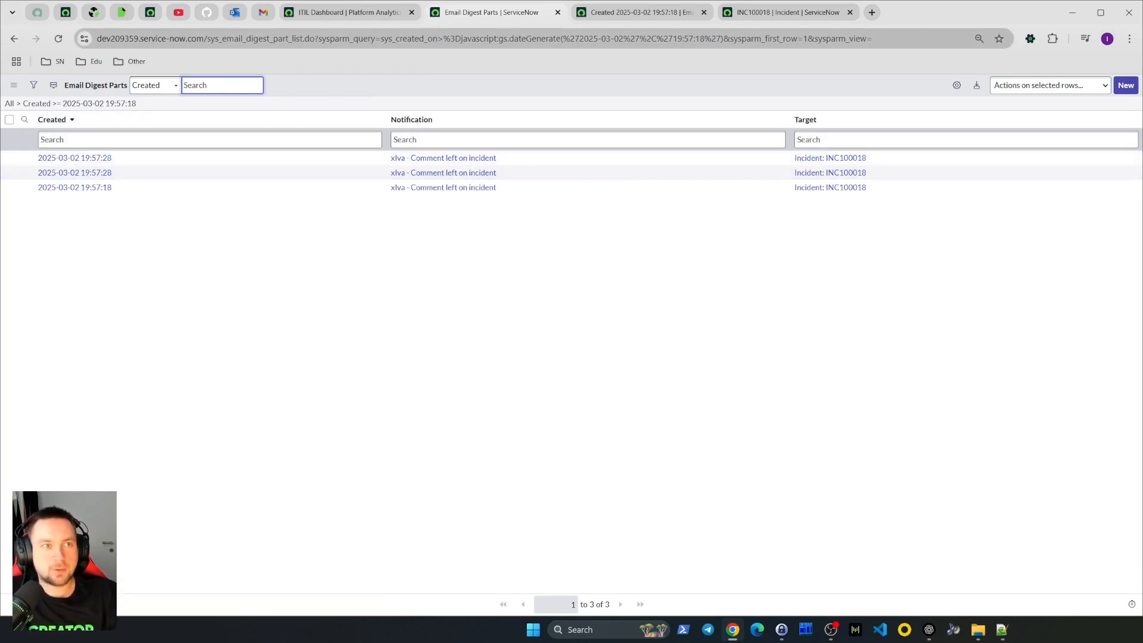
Open the sys_email_digest_part_user list by editing the page address
{"action": "left_click_drag", "start_coordinate": [313, 39], "coordinate": [873, 39]}
{"action": "key", "text": "BackSpace"}
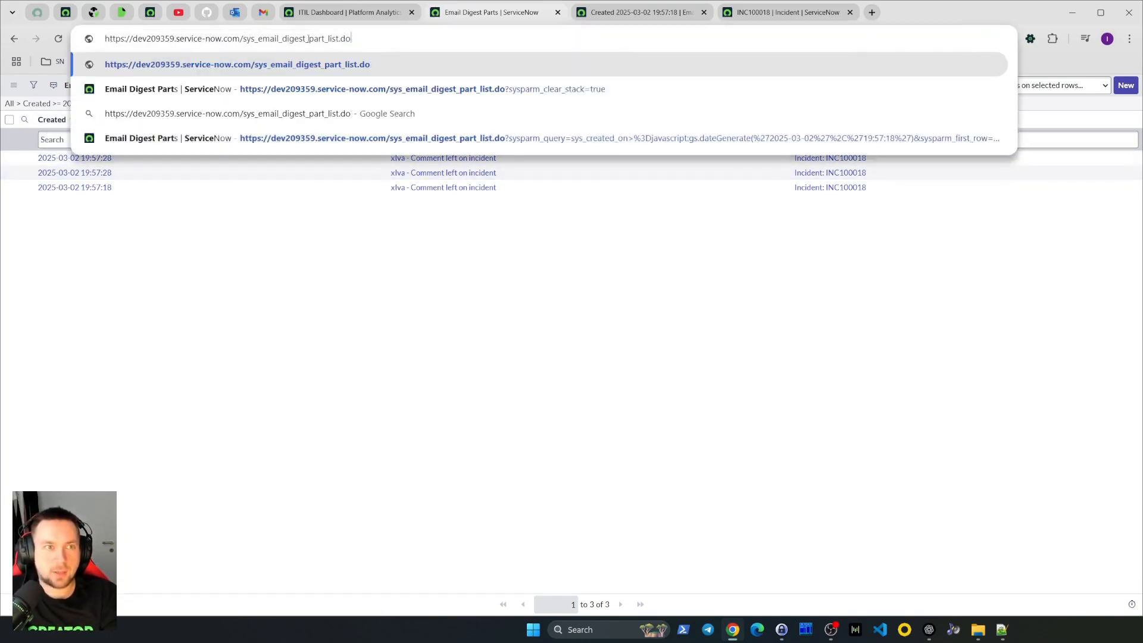
{"action": "type", "text": "user_"}
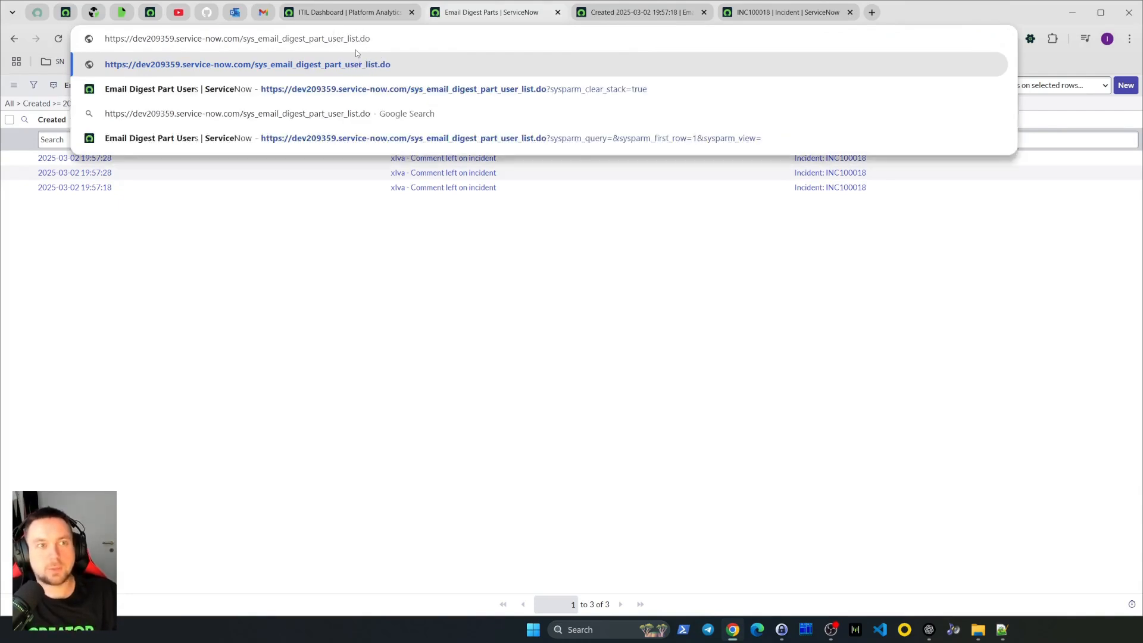
{"action": "key", "text": "Return"}
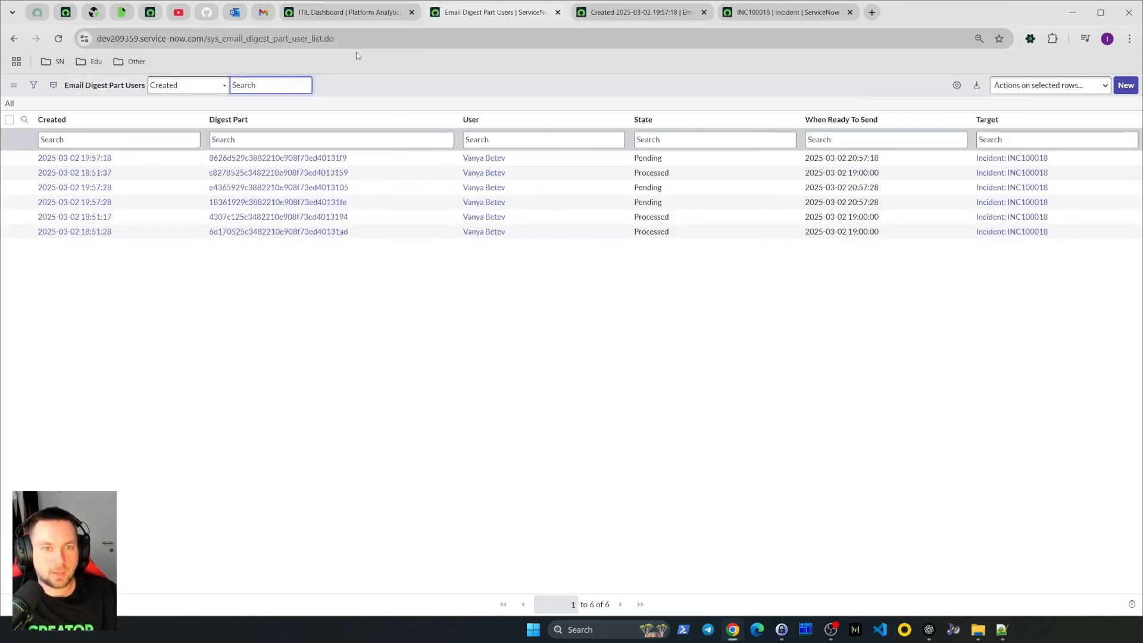
Sort the Email Digest Part Users list by creation date and open the newest record to inspect its When Ready To Send time
{"action": "left_click", "coordinate": [52, 120]}
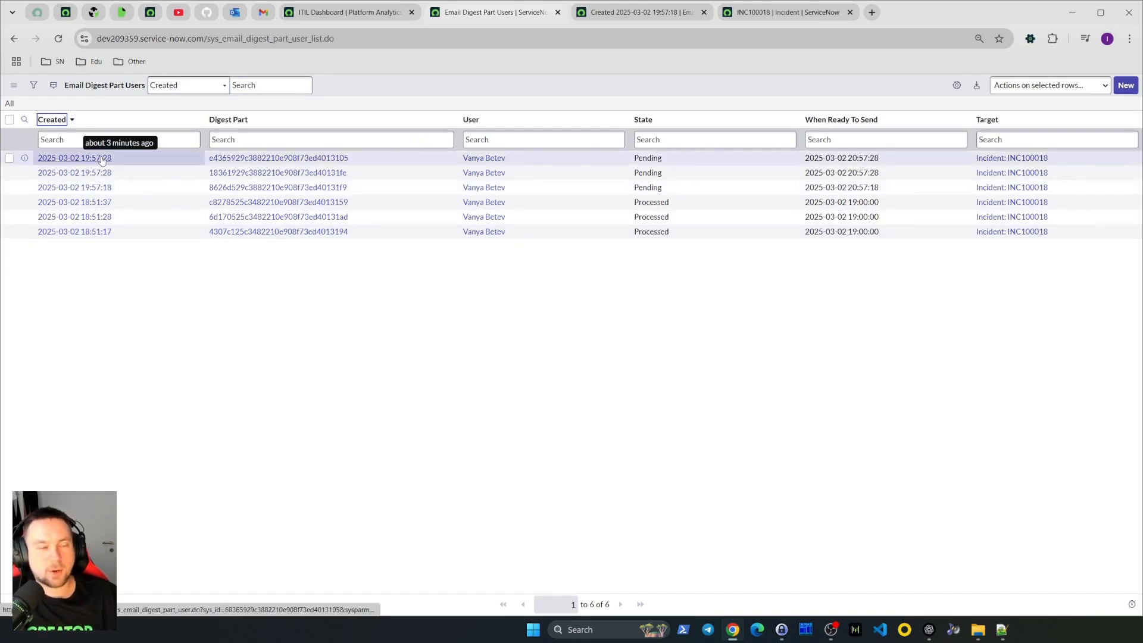
{"action": "left_click", "coordinate": [24, 158]}
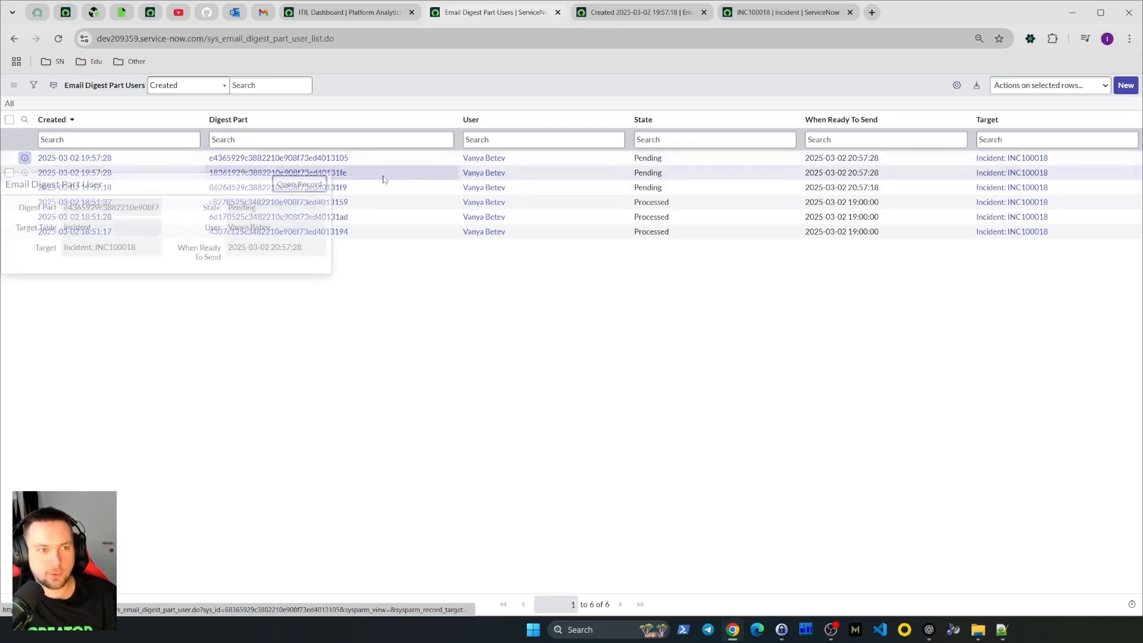
{"action": "left_click", "coordinate": [282, 182]}
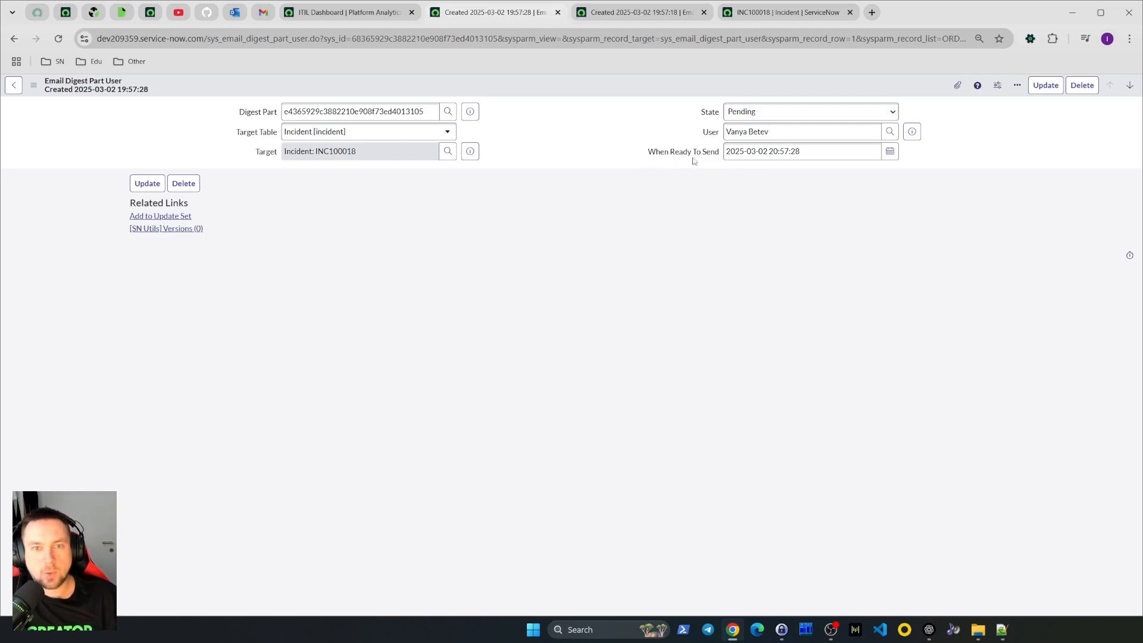
{"action": "double_click", "coordinate": [773, 152]}
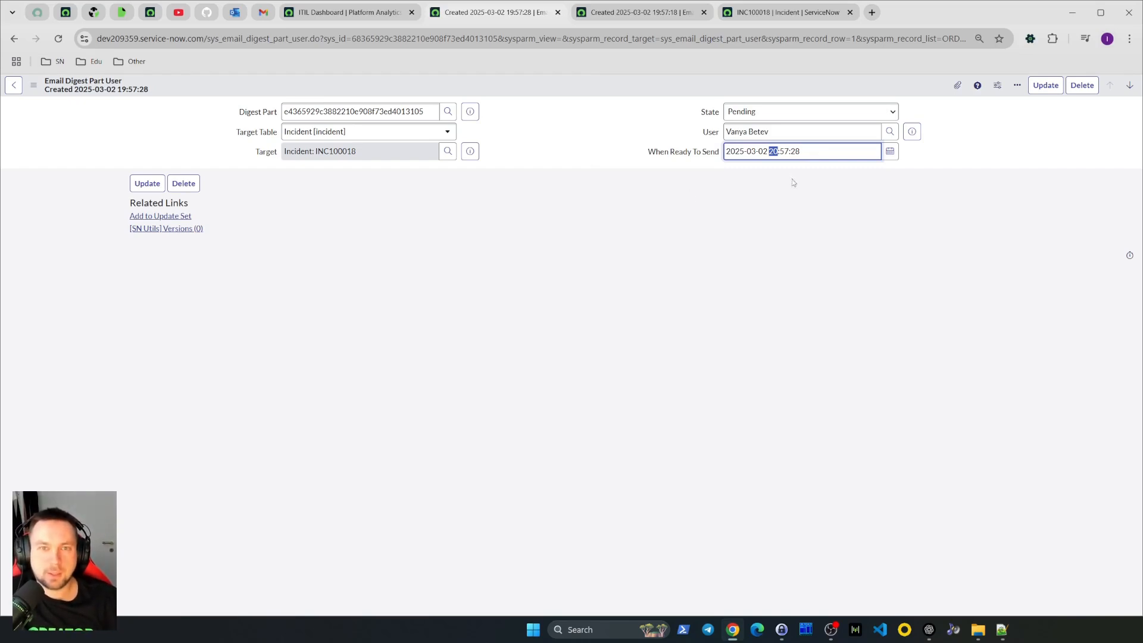
{"action": "left_click", "coordinate": [813, 153]}
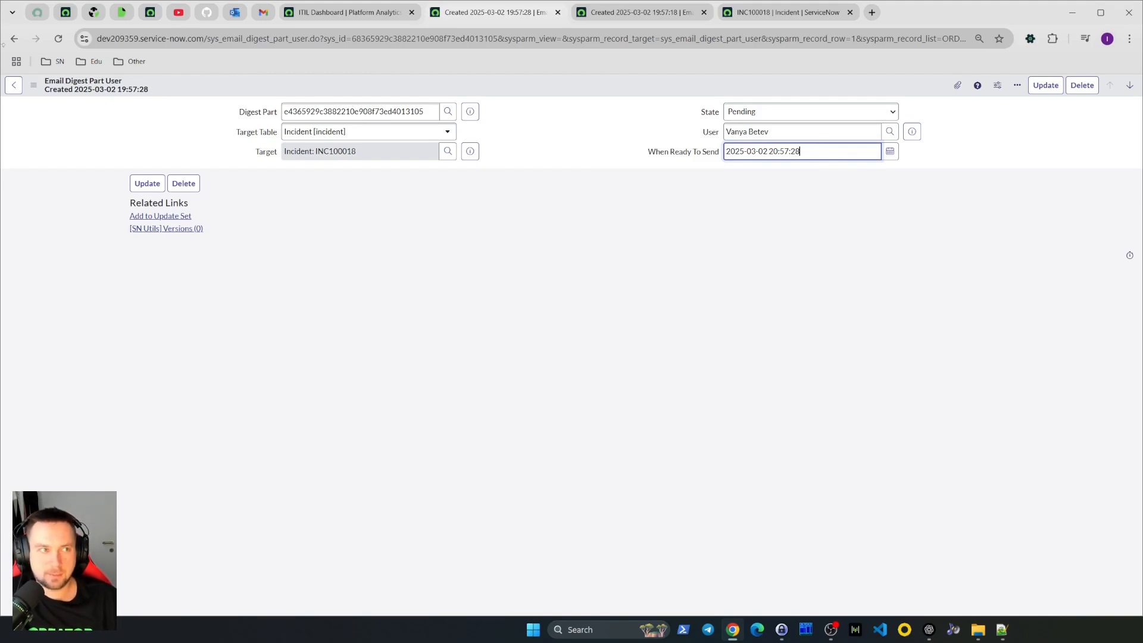
{"action": "left_click", "coordinate": [13, 38]}
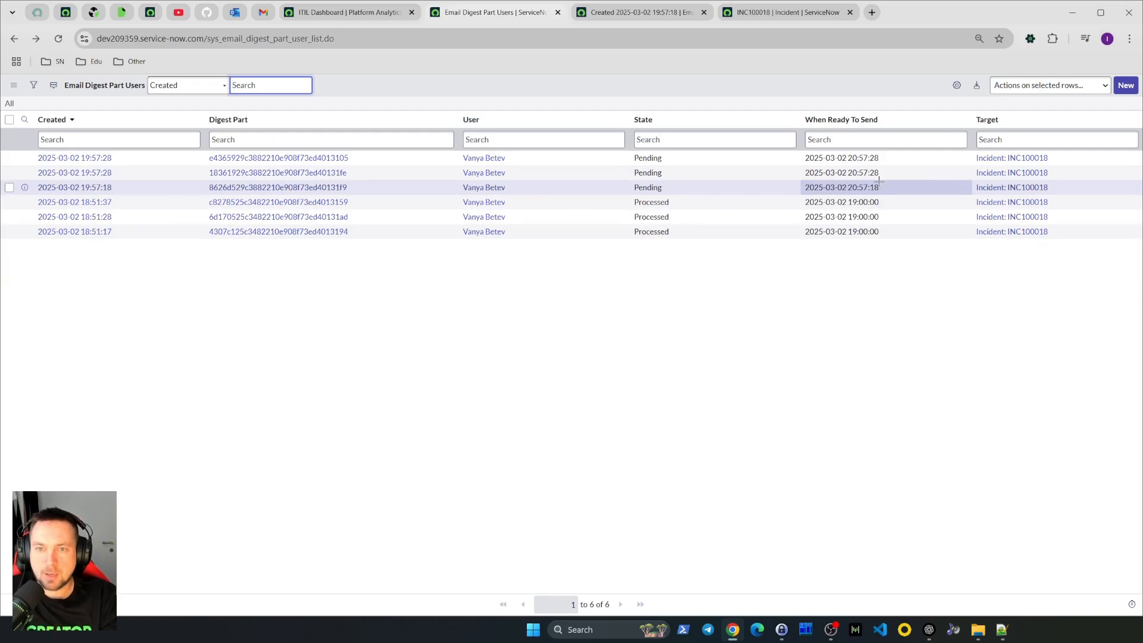
{"action": "left_click_drag", "start_coordinate": [878, 180], "coordinate": [880, 158]}
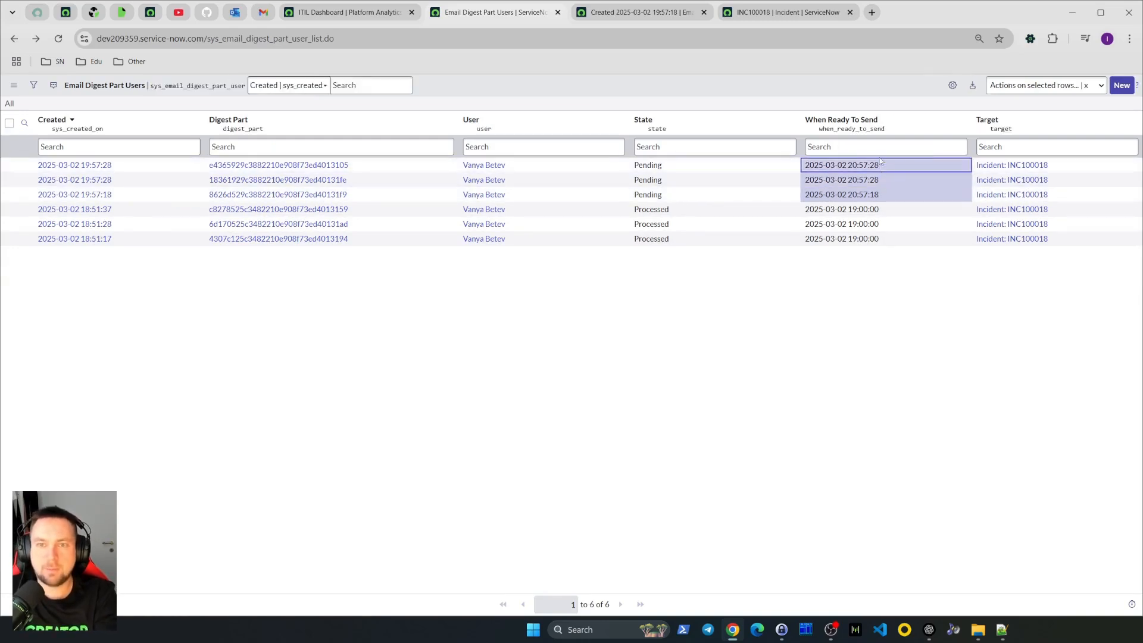
{"action": "double_click", "coordinate": [880, 161]}
{"action": "left_click", "coordinate": [935, 185]}
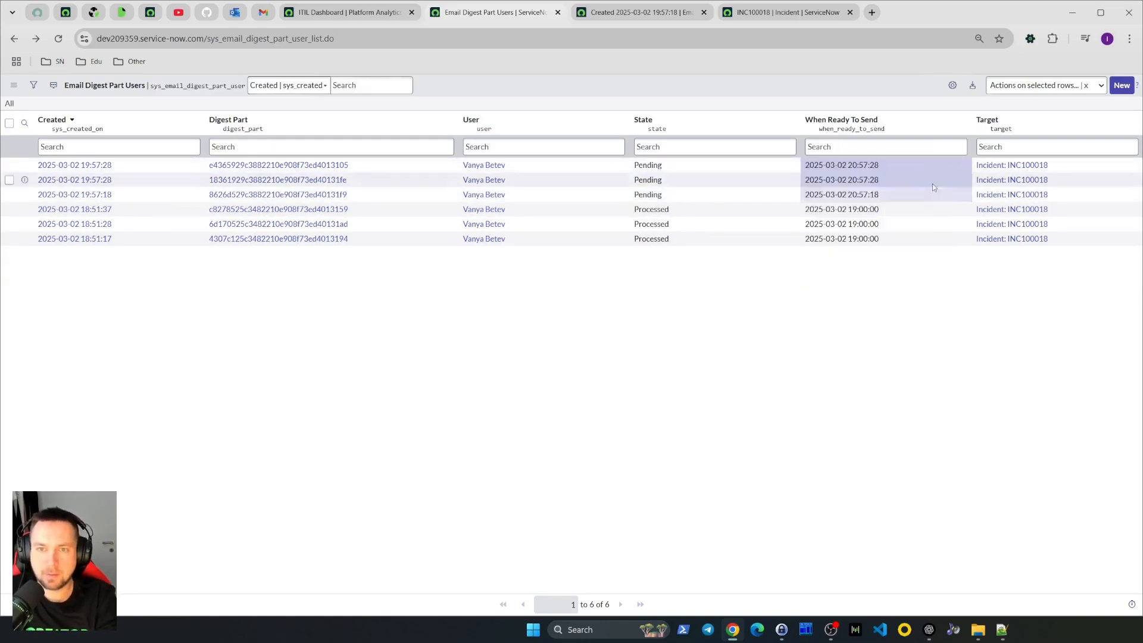
{"action": "left_click", "coordinate": [844, 197]}
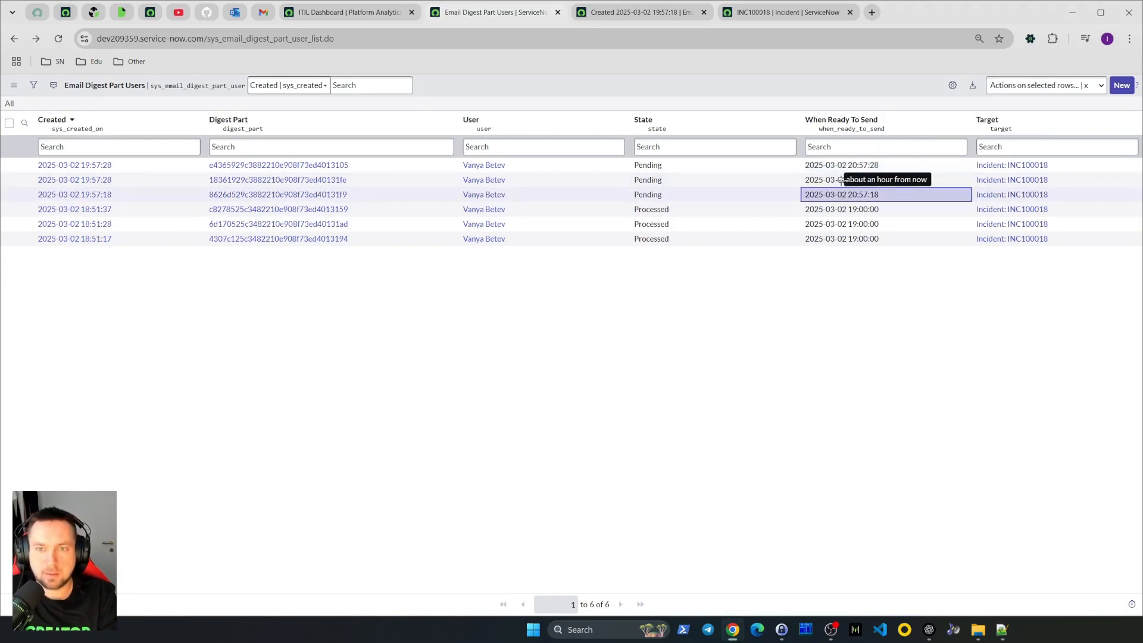
{"action": "left_click_drag", "start_coordinate": [841, 180], "coordinate": [849, 165]}
{"action": "double_click", "coordinate": [849, 165]}
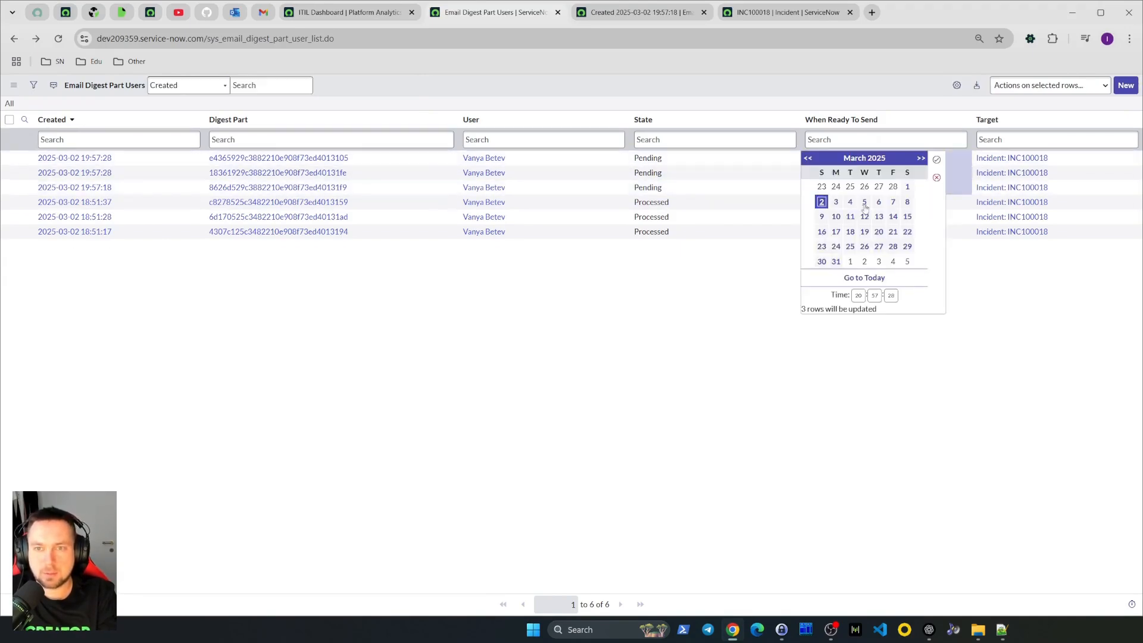
{"action": "left_click", "coordinate": [873, 294]}
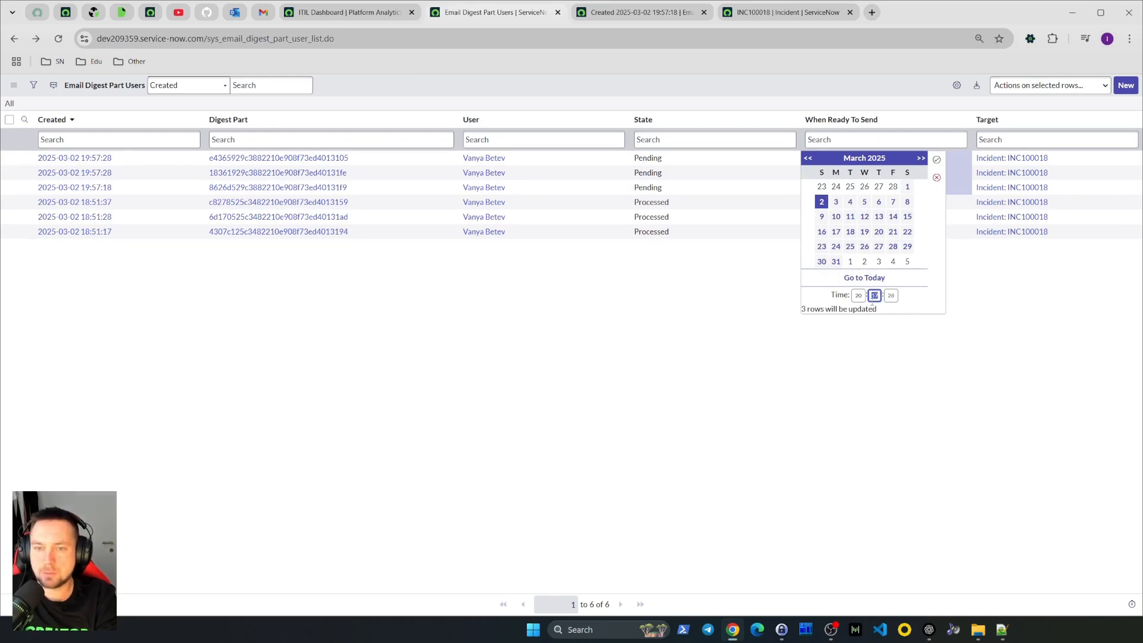
{"action": "type", "text": "03"}
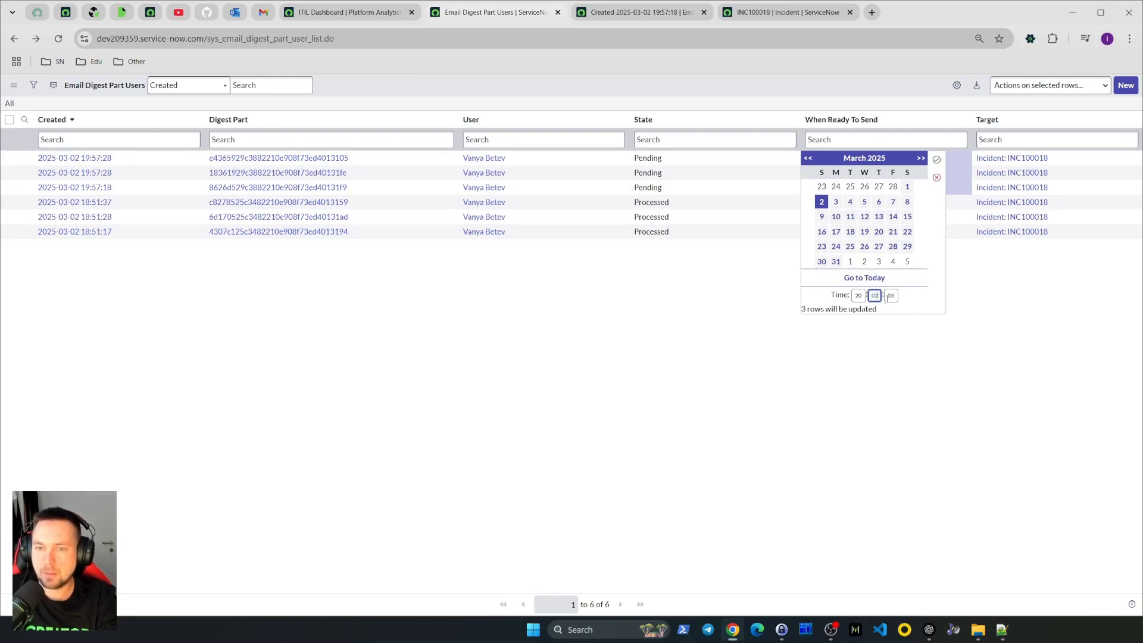
{"action": "left_click", "coordinate": [891, 296]}
{"action": "type", "text": "30"}
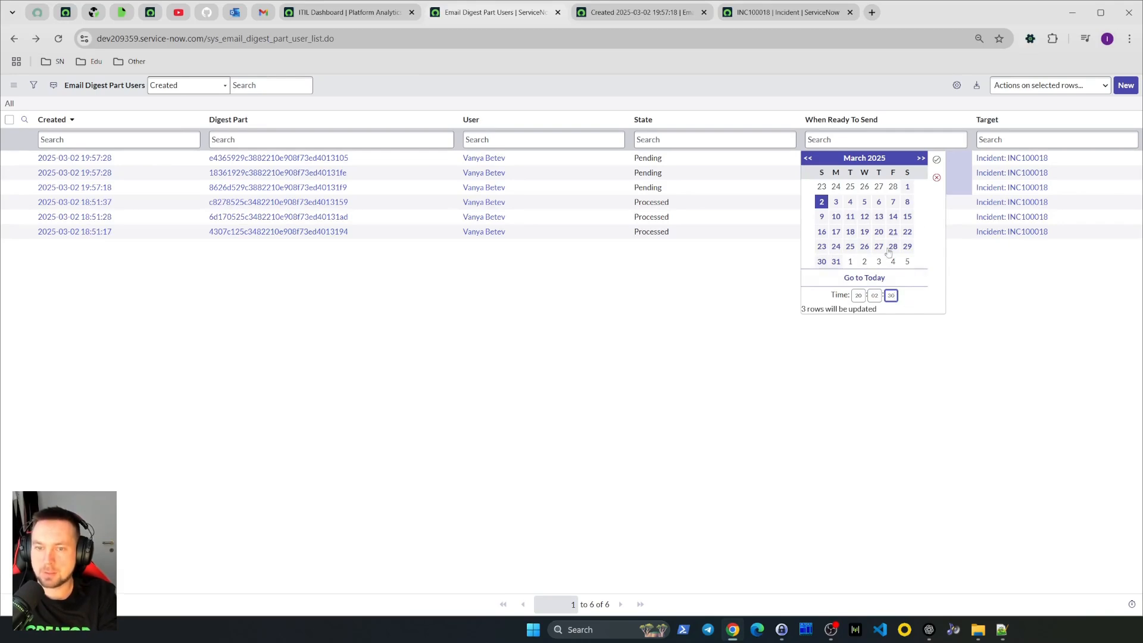
{"action": "left_click", "coordinate": [937, 161]}
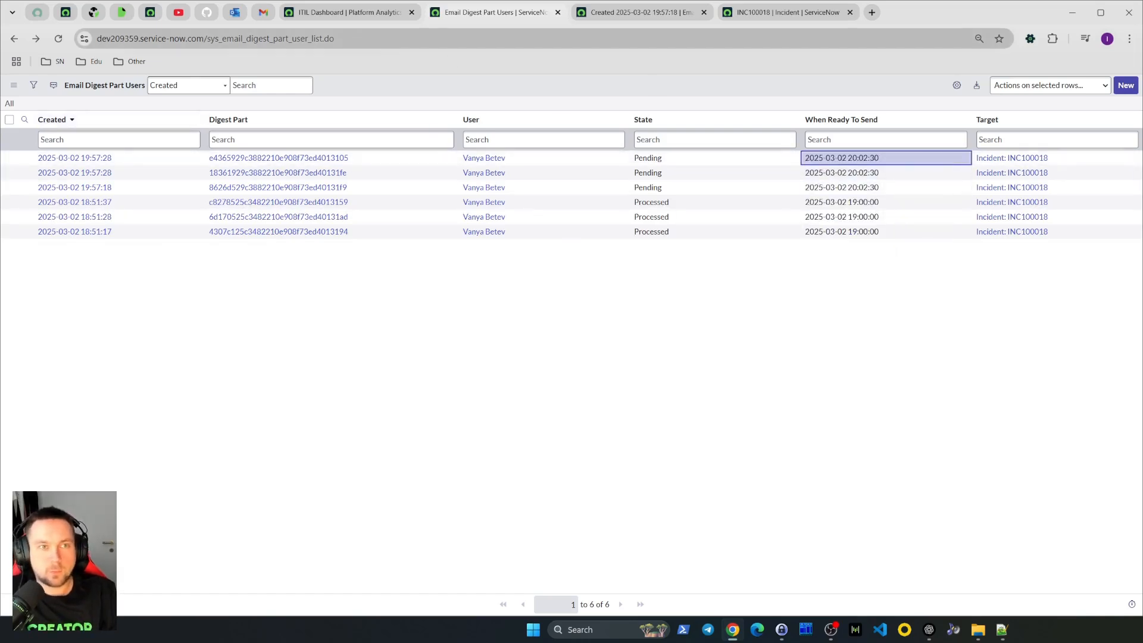
Search the navigator for scheduled jobs and open the System Scheduler Scheduled Jobs list in a new tab
{"action": "mouse_move", "coordinate": [861, 165]}
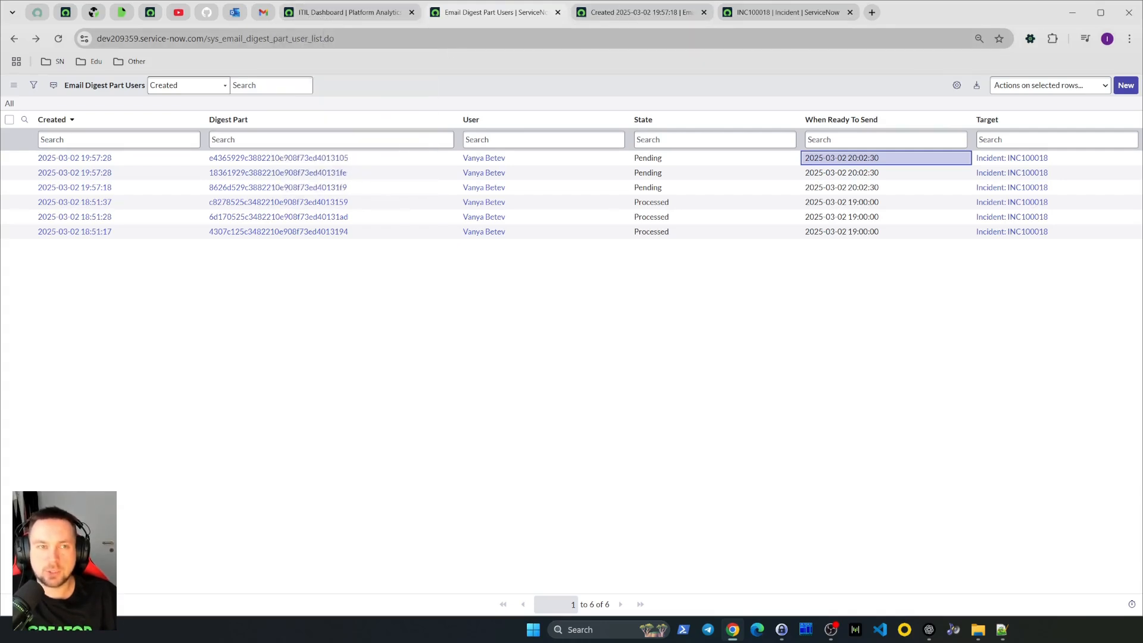
{"action": "left_click", "coordinate": [355, 13]}
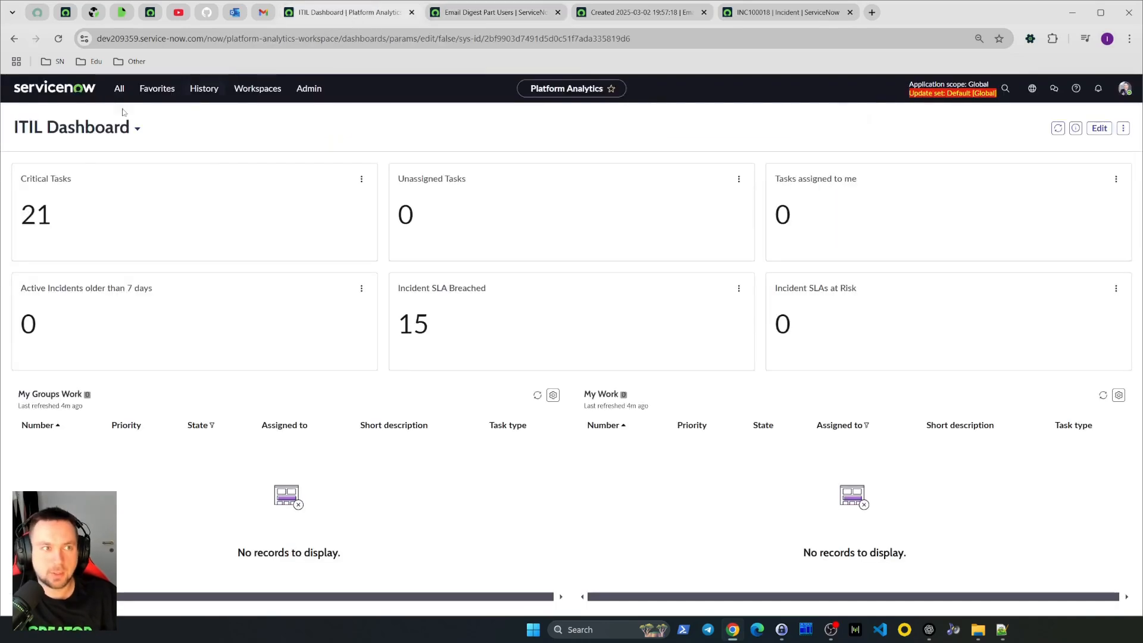
{"action": "left_click", "coordinate": [119, 89]}
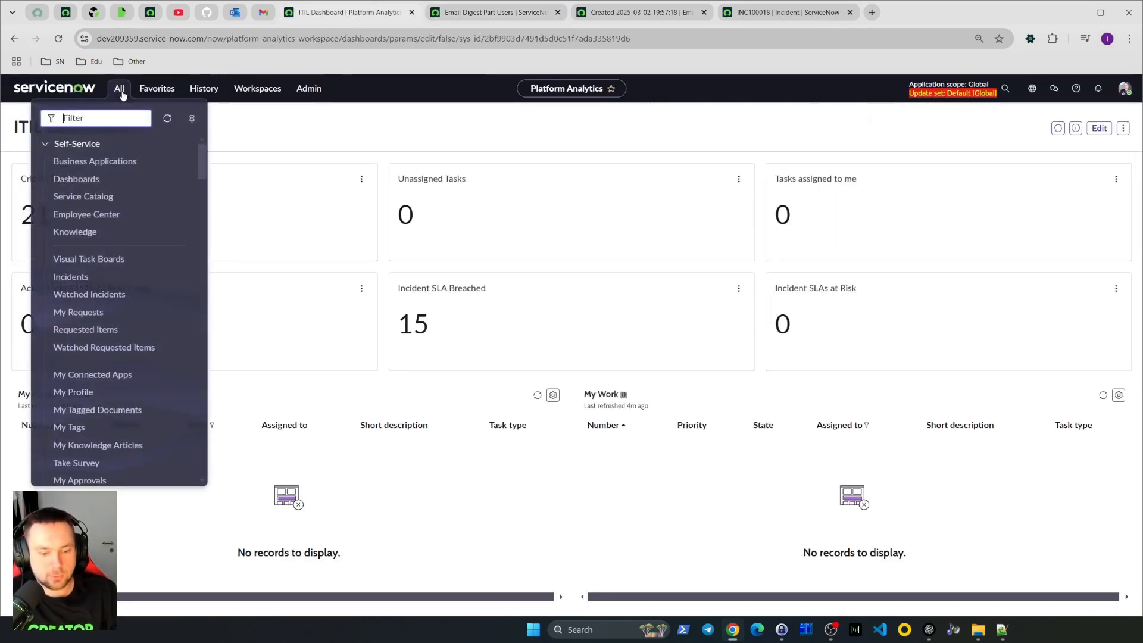
{"action": "type", "text": "i"}
{"action": "type", "text": "cheduled jobs"}
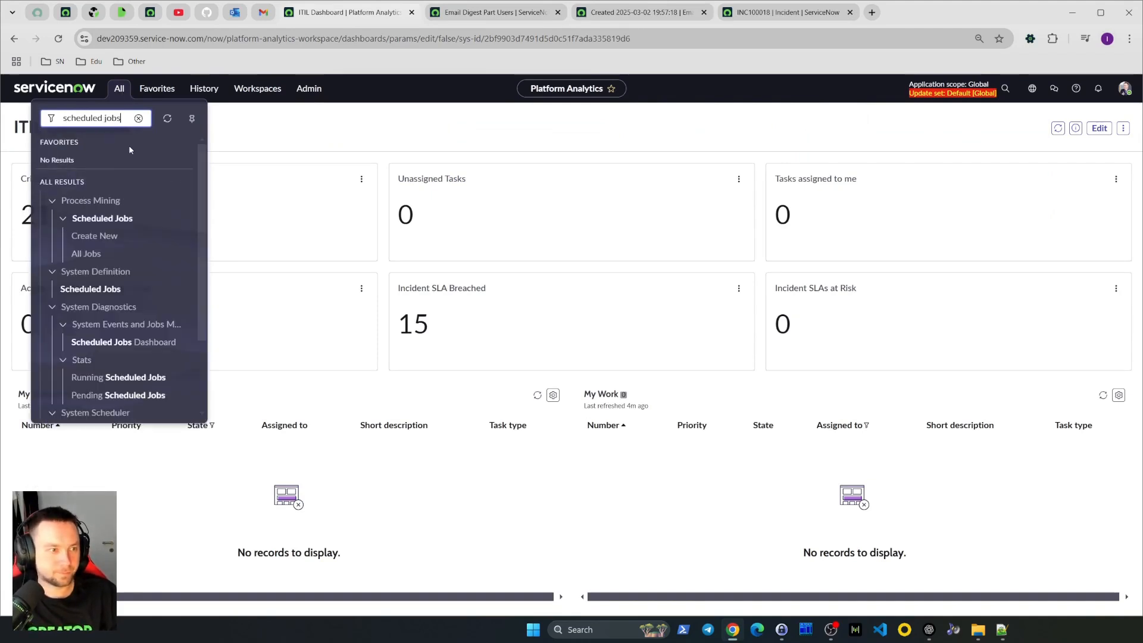
{"action": "scroll", "coordinate": [137, 342], "scroll_direction": "down", "scroll_amount": 2}
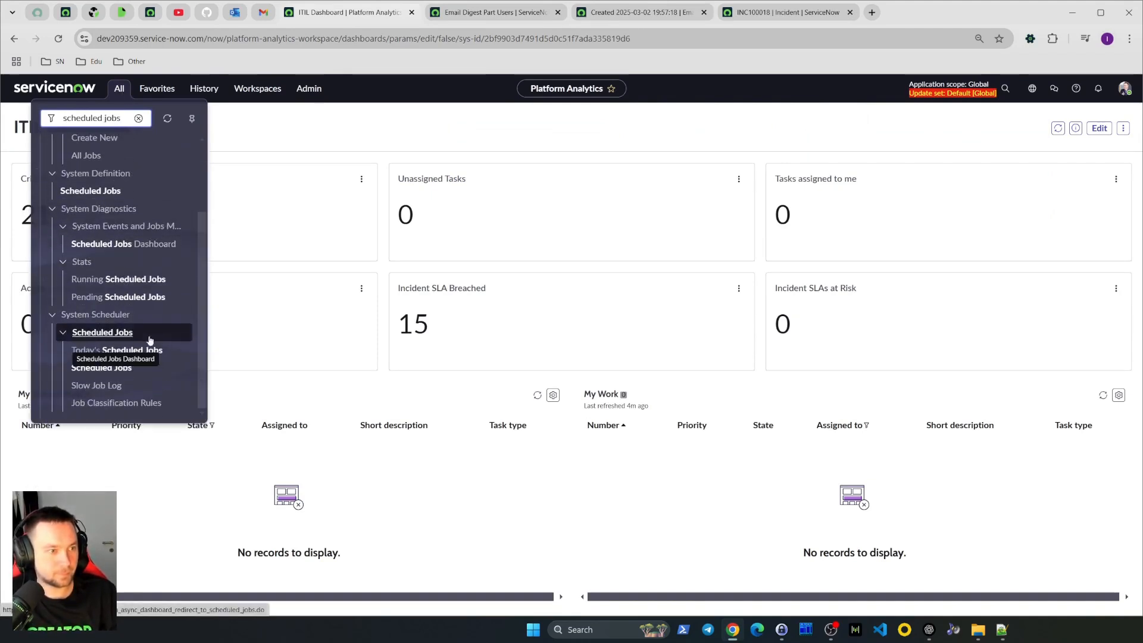
{"action": "middle_click", "coordinate": [128, 369]}
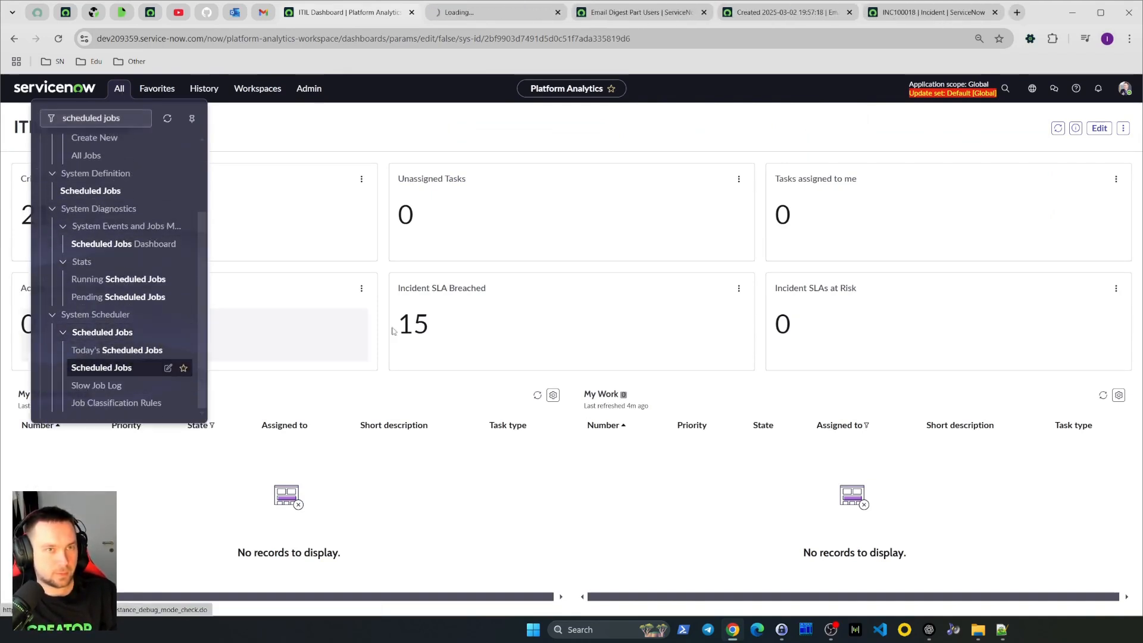
{"action": "left_click", "coordinate": [468, 15]}
Filter the scheduled jobs by names containing digest
{"action": "left_click", "coordinate": [204, 166]}
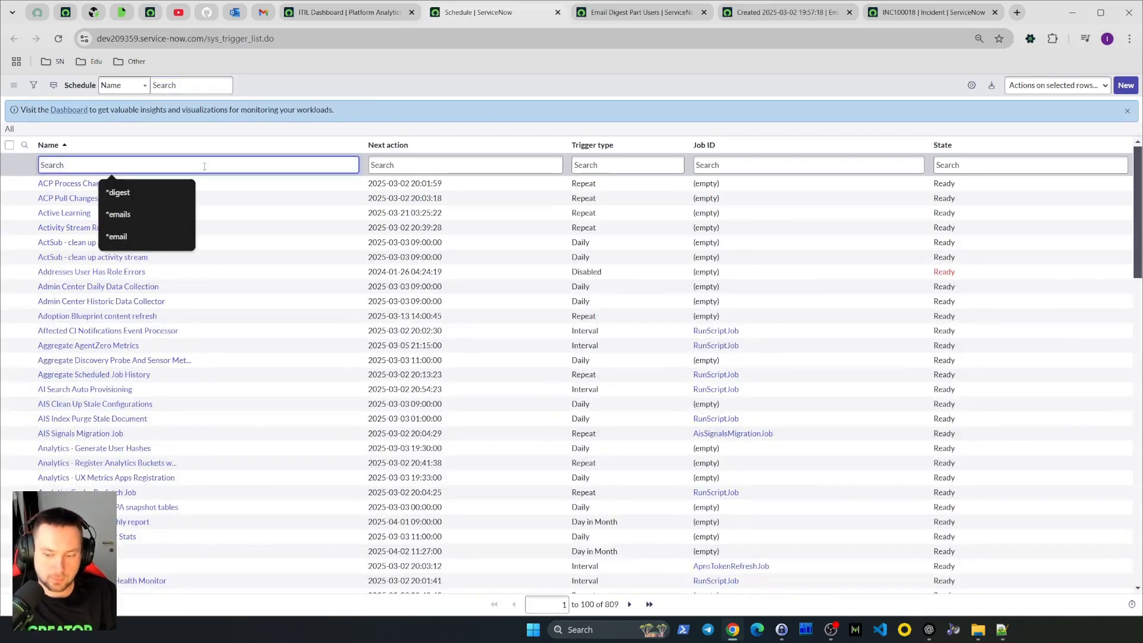
{"action": "type", "text": "*diges"}
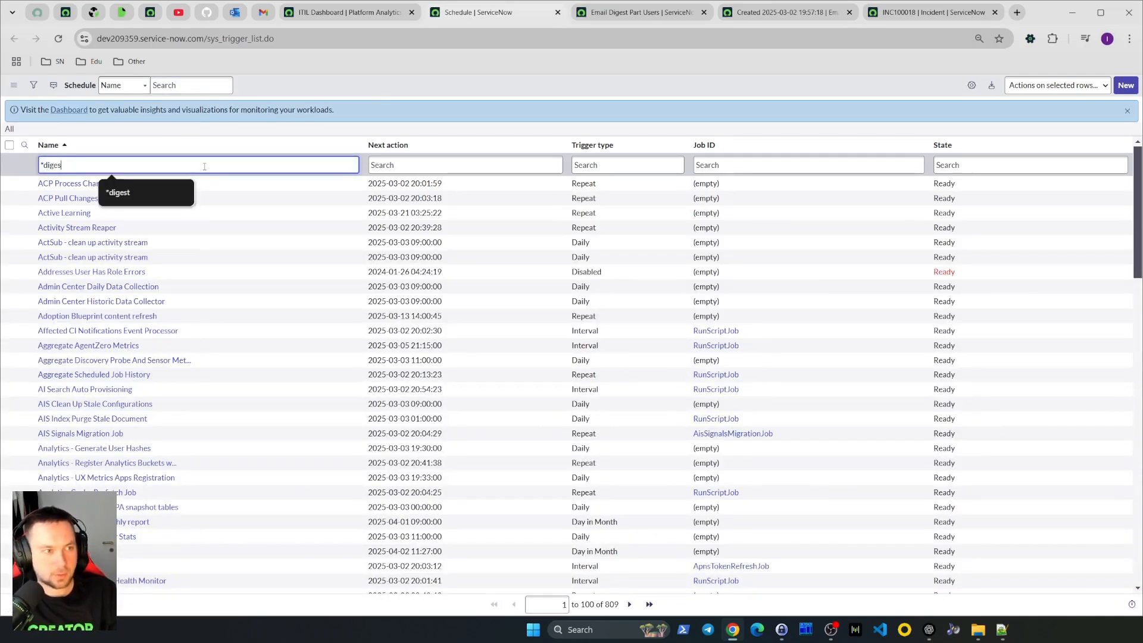
{"action": "left_click", "coordinate": [134, 196]}
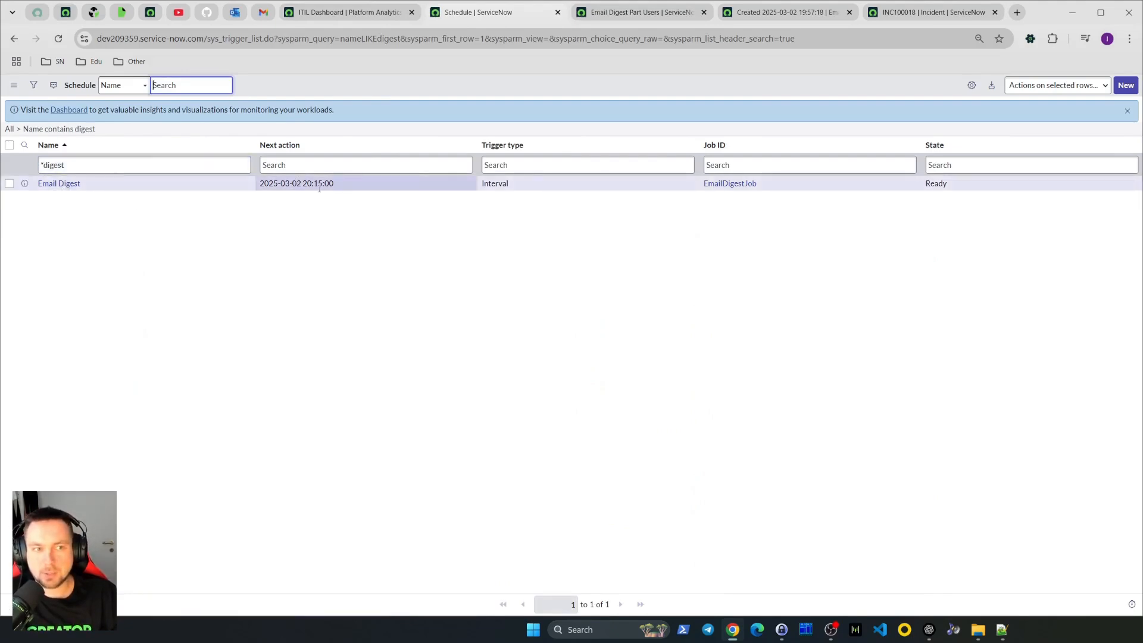
Open the Email Digest schedule item and inspect its EmailDigestJob sys job record before returning
{"action": "mouse_move", "coordinate": [325, 189]}
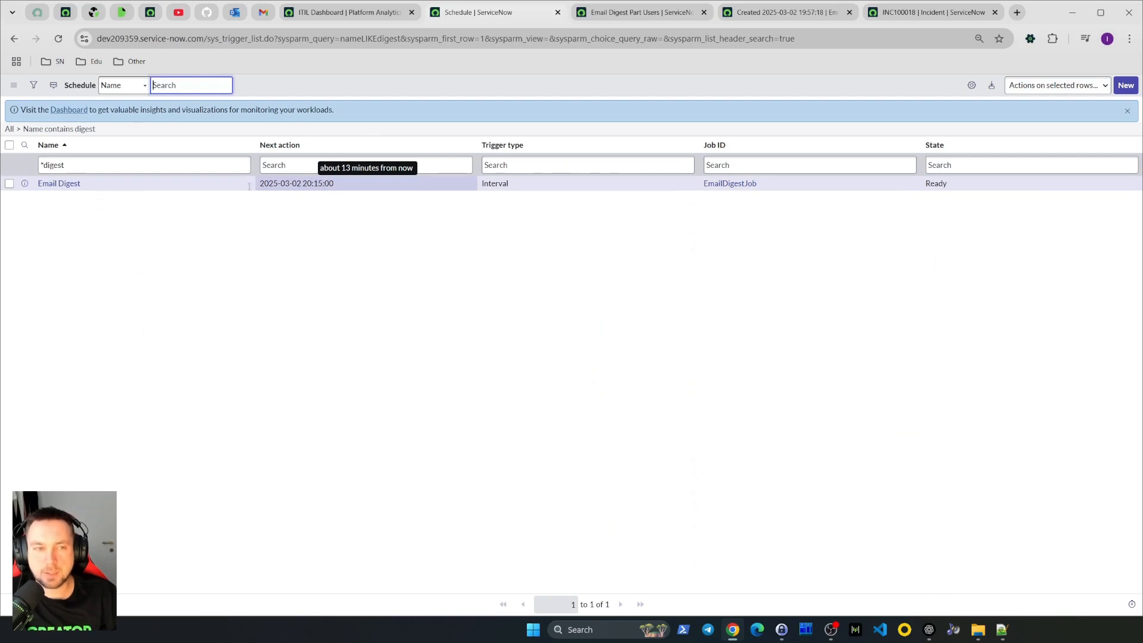
{"action": "left_click", "coordinate": [25, 183]}
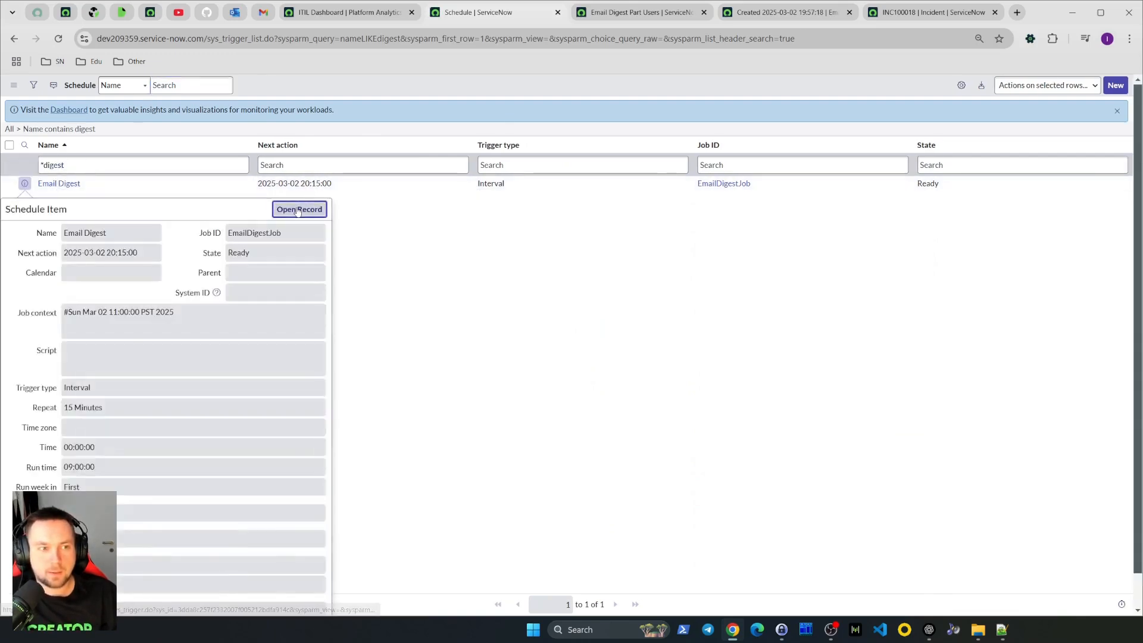
{"action": "left_click", "coordinate": [299, 209]}
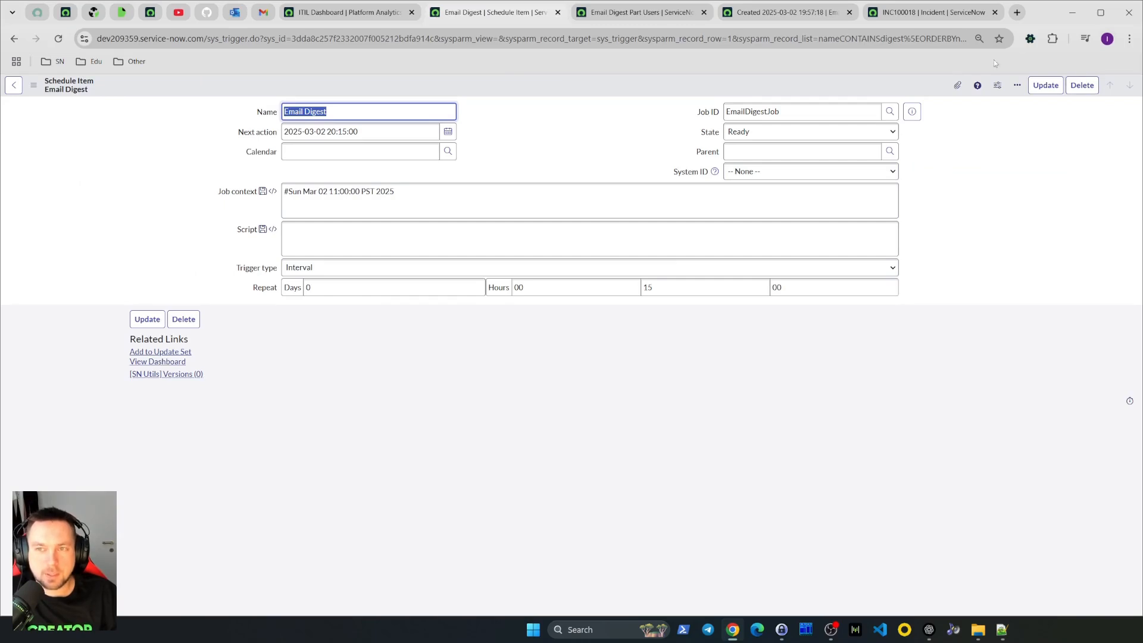
{"action": "left_click", "coordinate": [913, 113]}
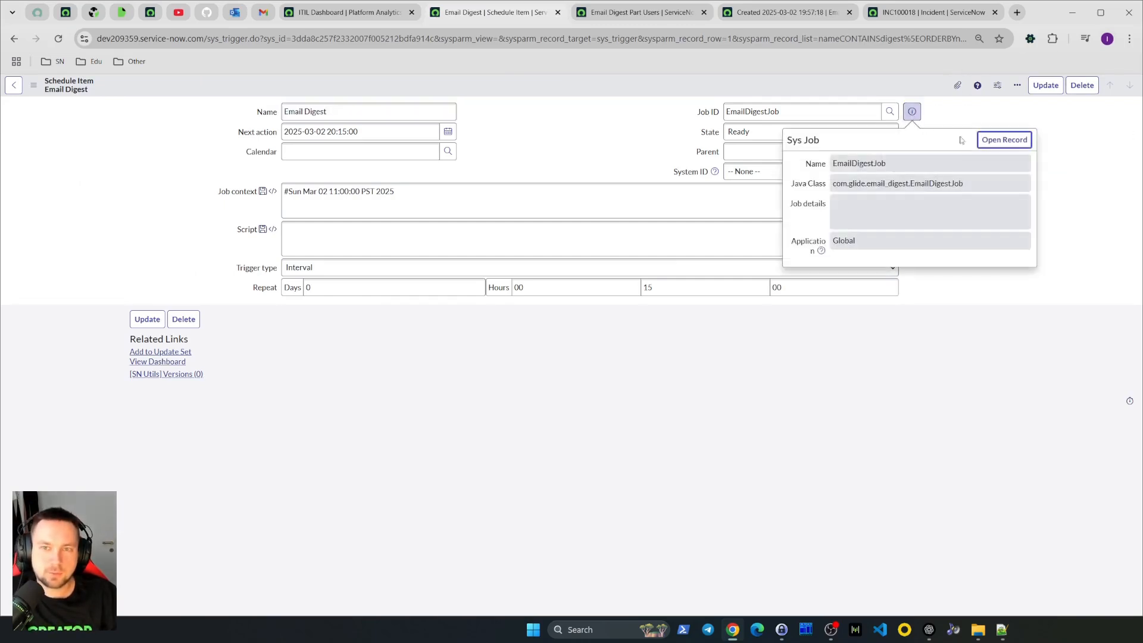
{"action": "left_click", "coordinate": [1015, 143]}
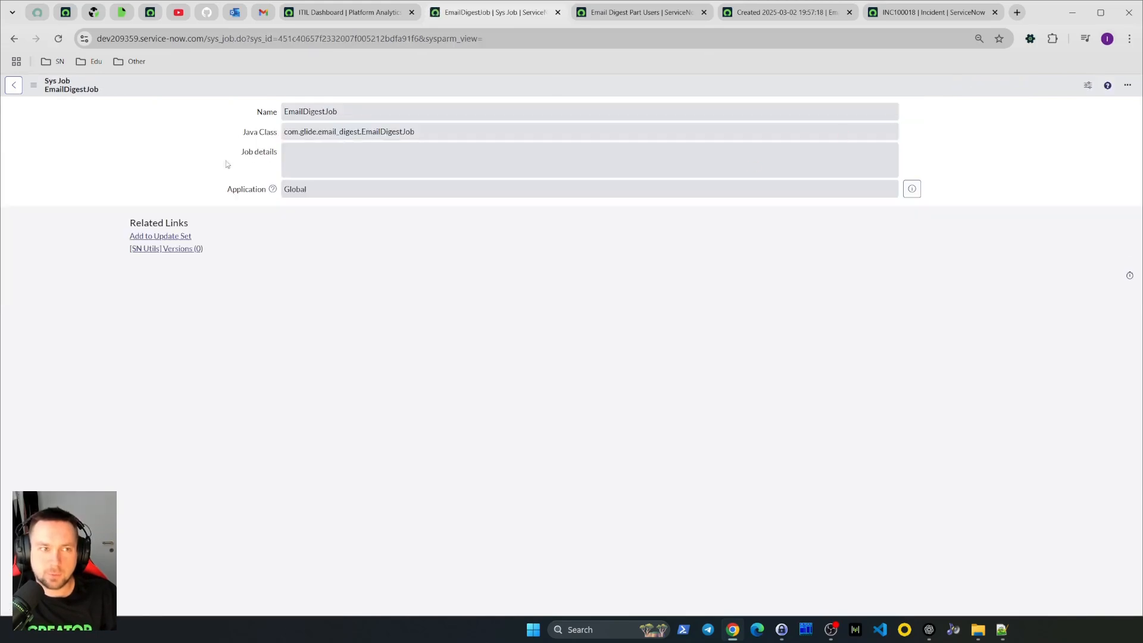
{"action": "left_click", "coordinate": [14, 38]}
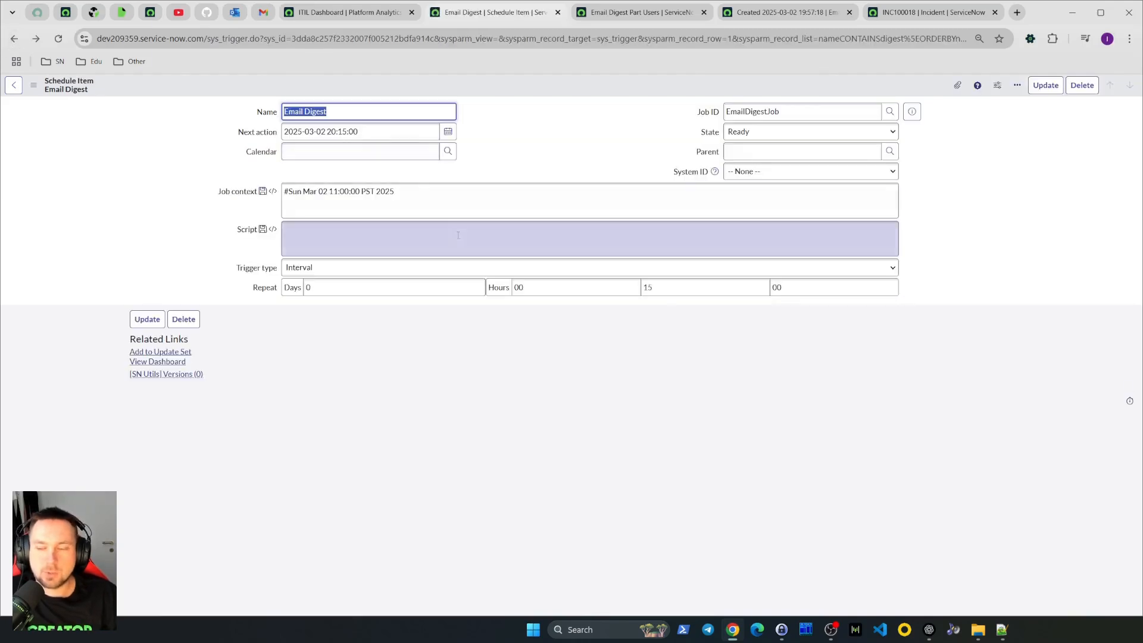
{"action": "double_click", "coordinate": [342, 132]}
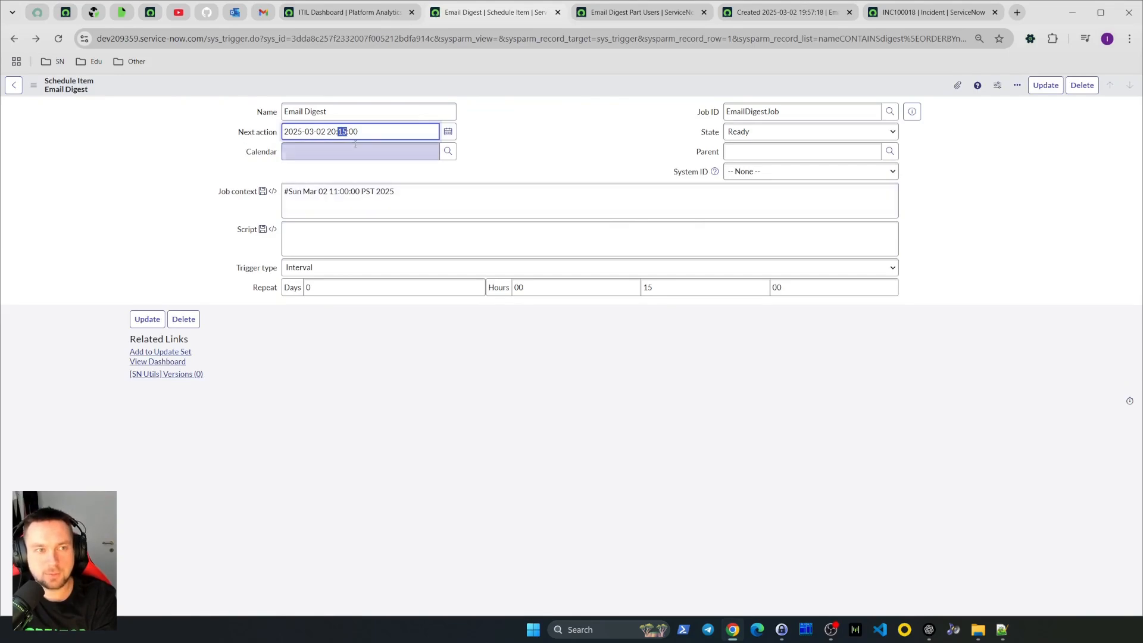
{"action": "type", "text": "03"}
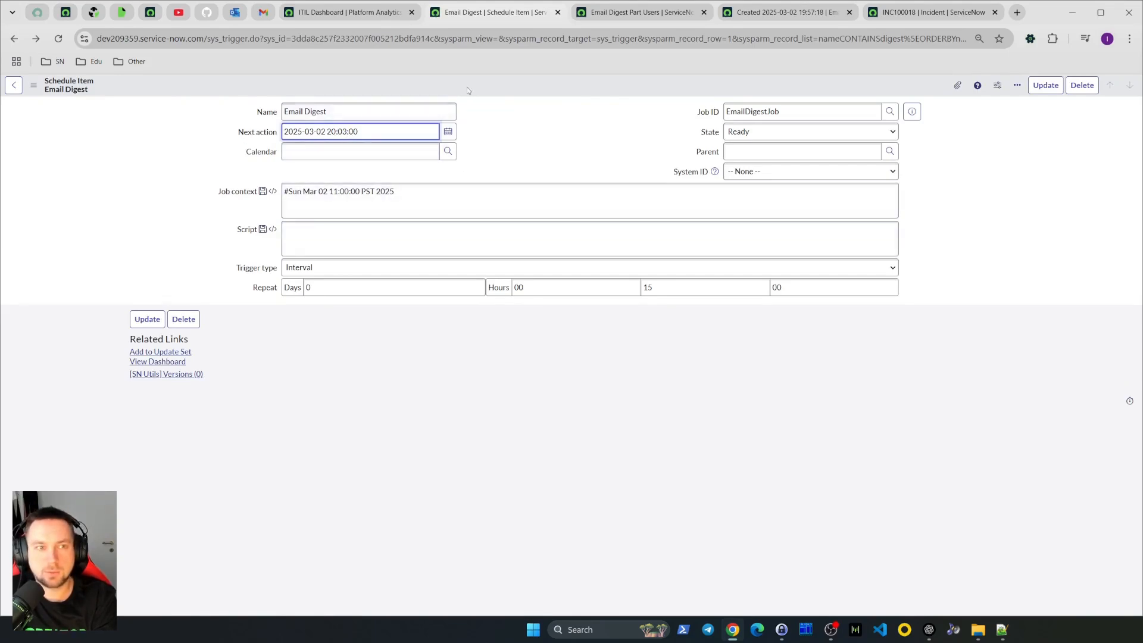
{"action": "right_click", "coordinate": [493, 87]}
{"action": "left_click", "coordinate": [495, 91]}
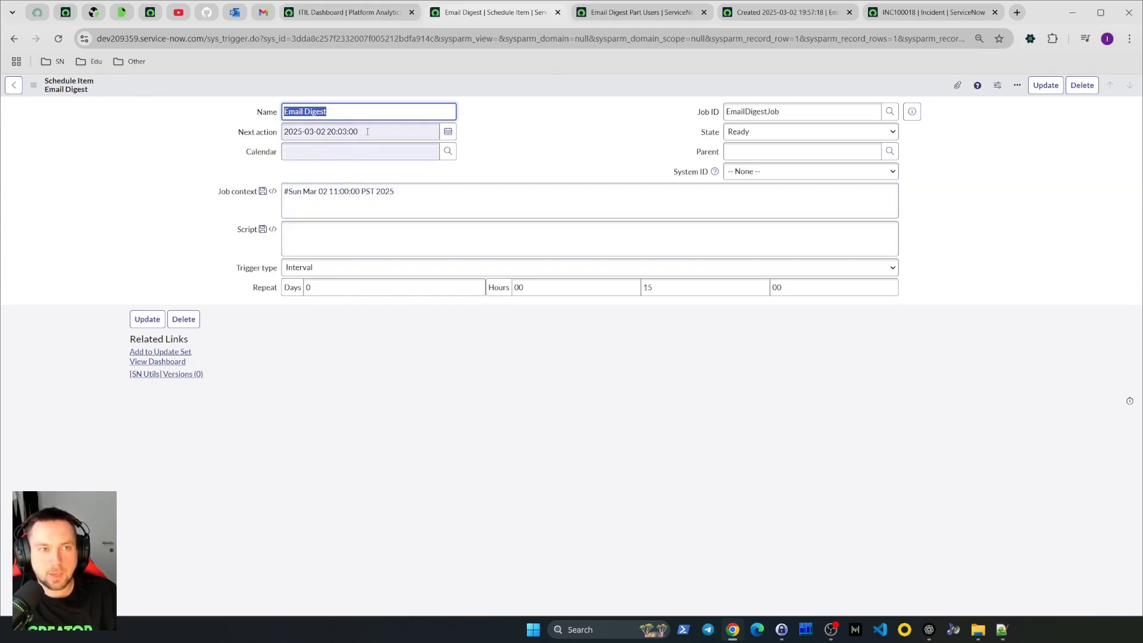
{"action": "key", "text": "Tab"}
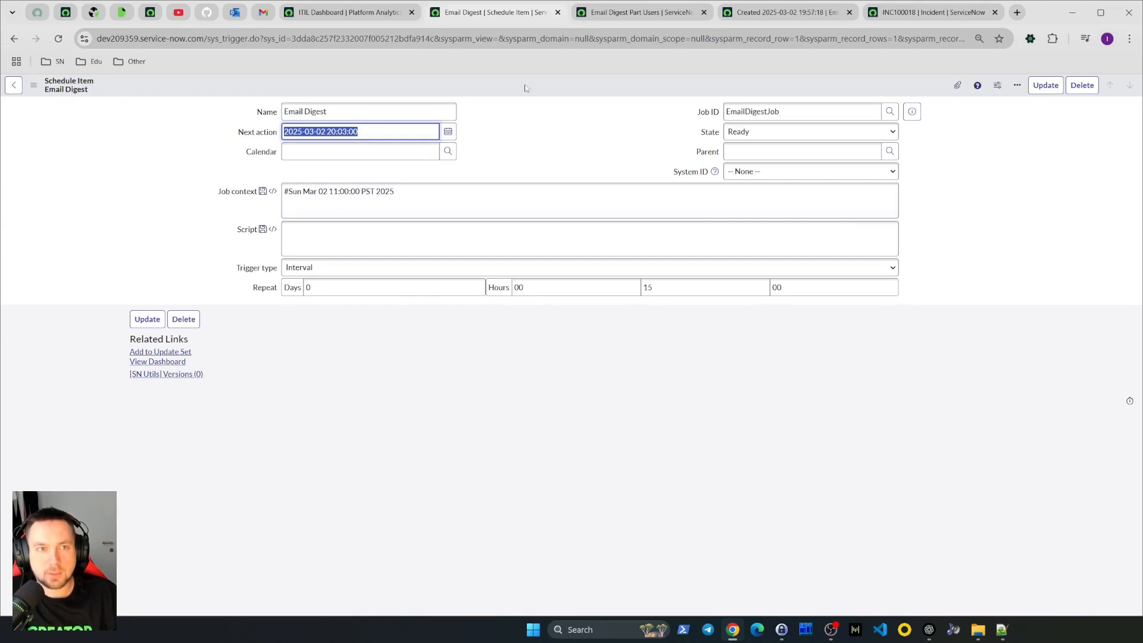
Review the pending digest parts' send times, then open the System Logs Emails list in a new tab via the navigator
{"action": "left_click", "coordinate": [595, 13]}
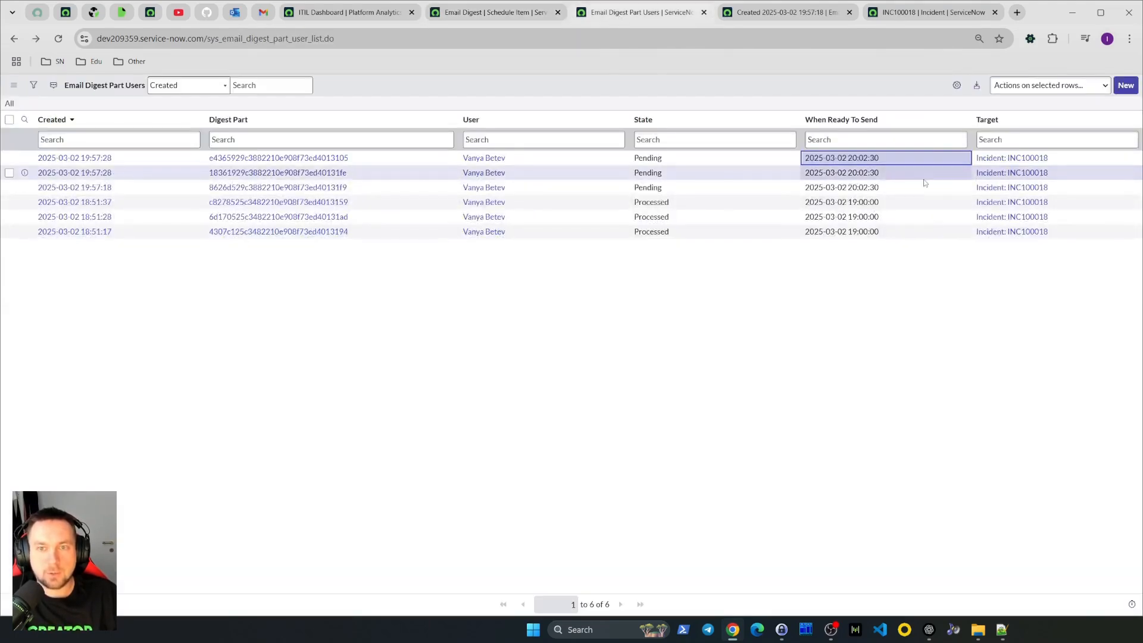
{"action": "left_click_drag", "start_coordinate": [899, 164], "coordinate": [804, 189]}
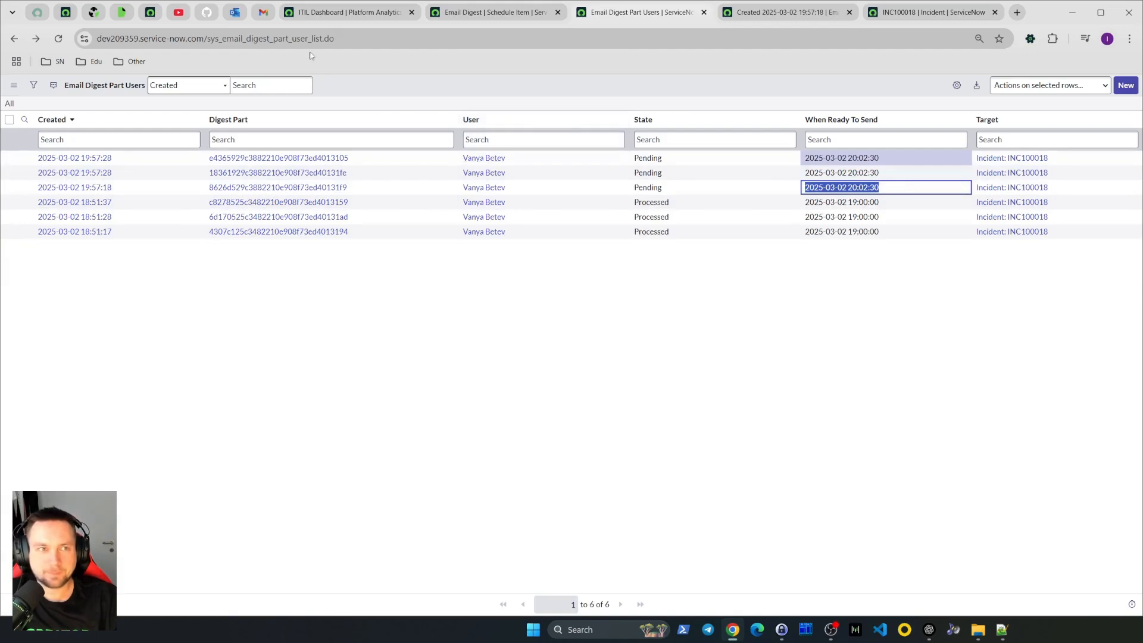
{"action": "left_click", "coordinate": [348, 12]}
{"action": "left_click", "coordinate": [119, 88]}
{"action": "type", "text": "emails"}
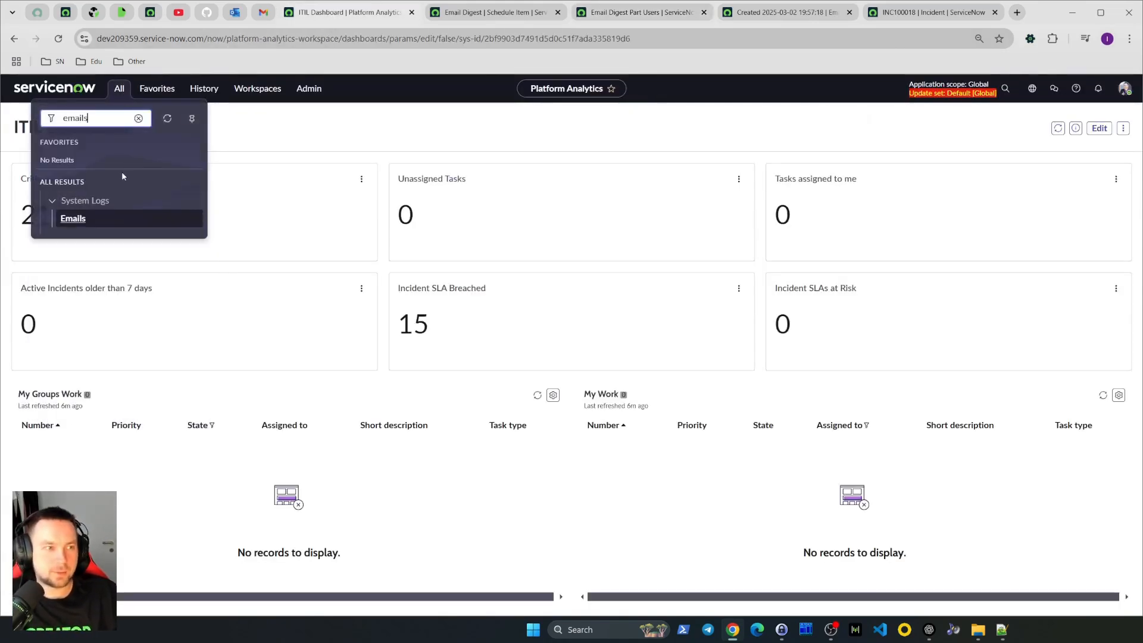
{"action": "middle_click", "coordinate": [127, 219]}
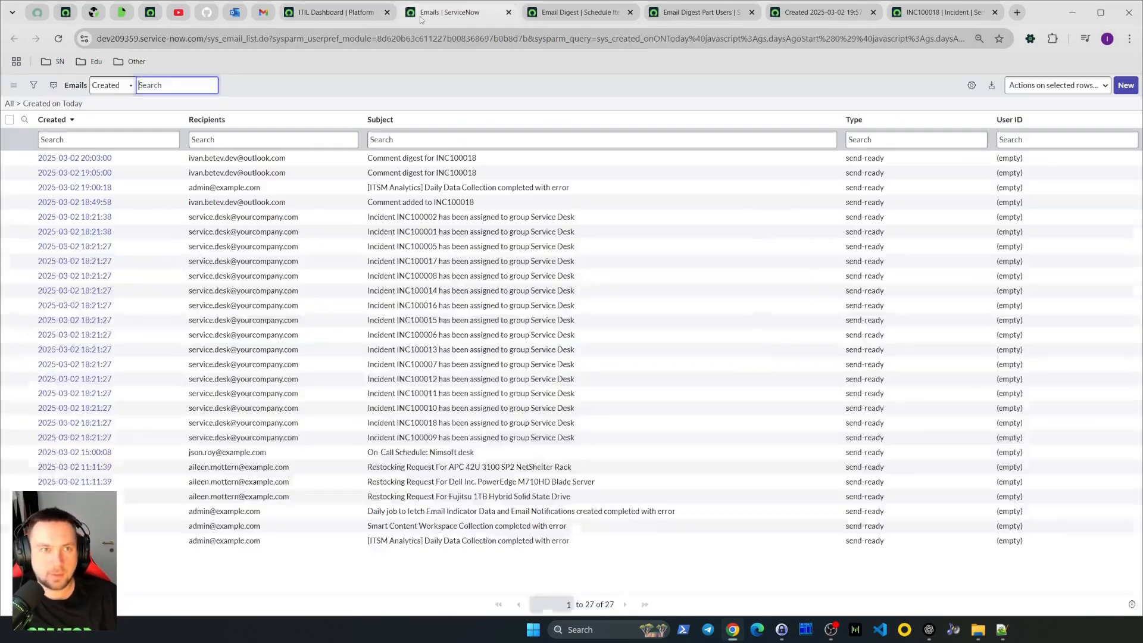
Open the newest Comment digest for INC100018 email from today's emails and preview it
{"action": "left_click", "coordinate": [448, 12]}
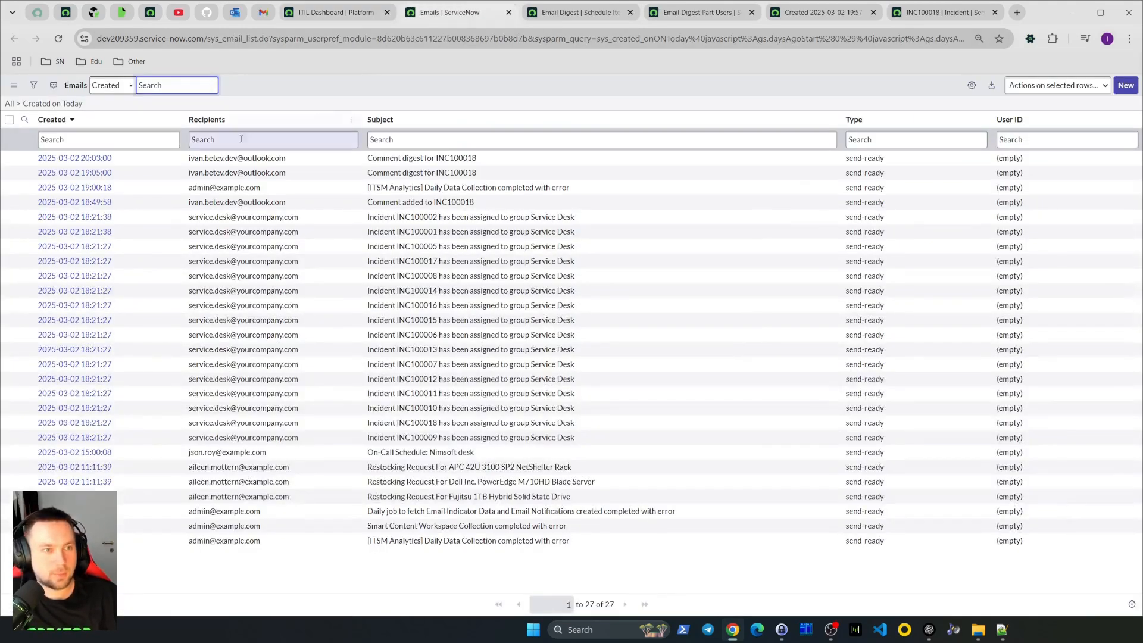
{"action": "left_click", "coordinate": [62, 104]}
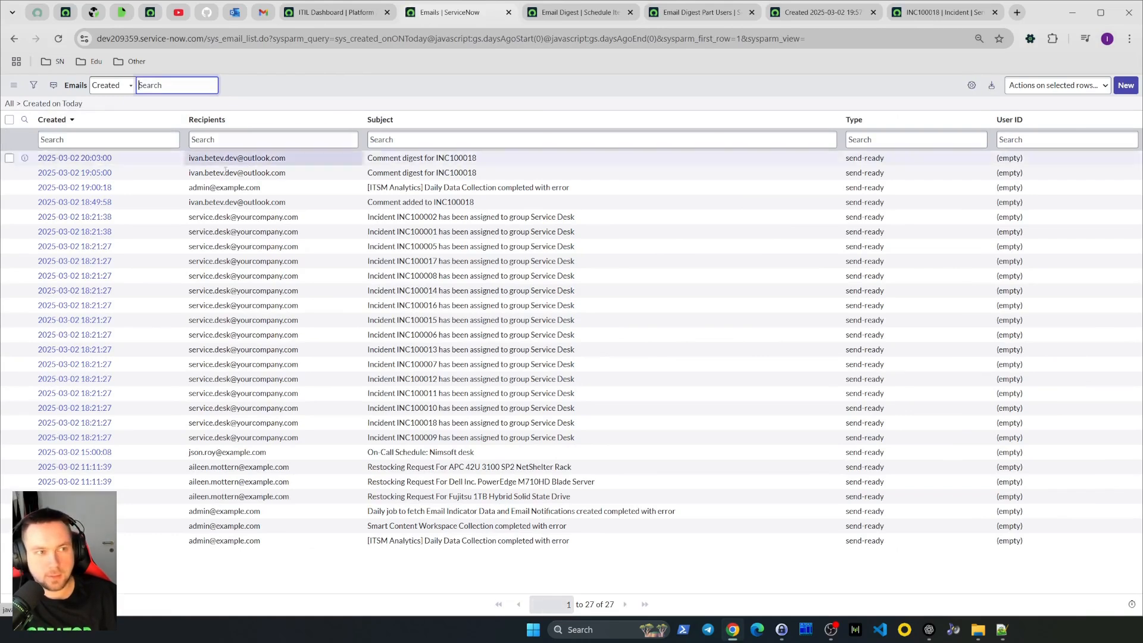
{"action": "left_click", "coordinate": [100, 160]}
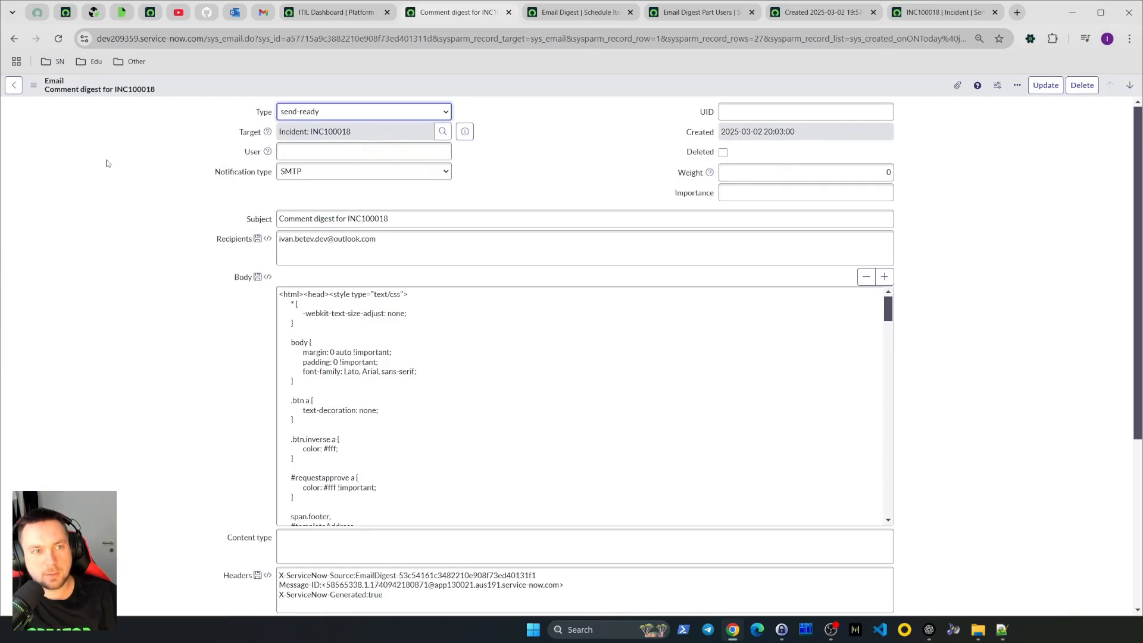
{"action": "scroll", "coordinate": [107, 163], "scroll_direction": "down", "scroll_amount": 5}
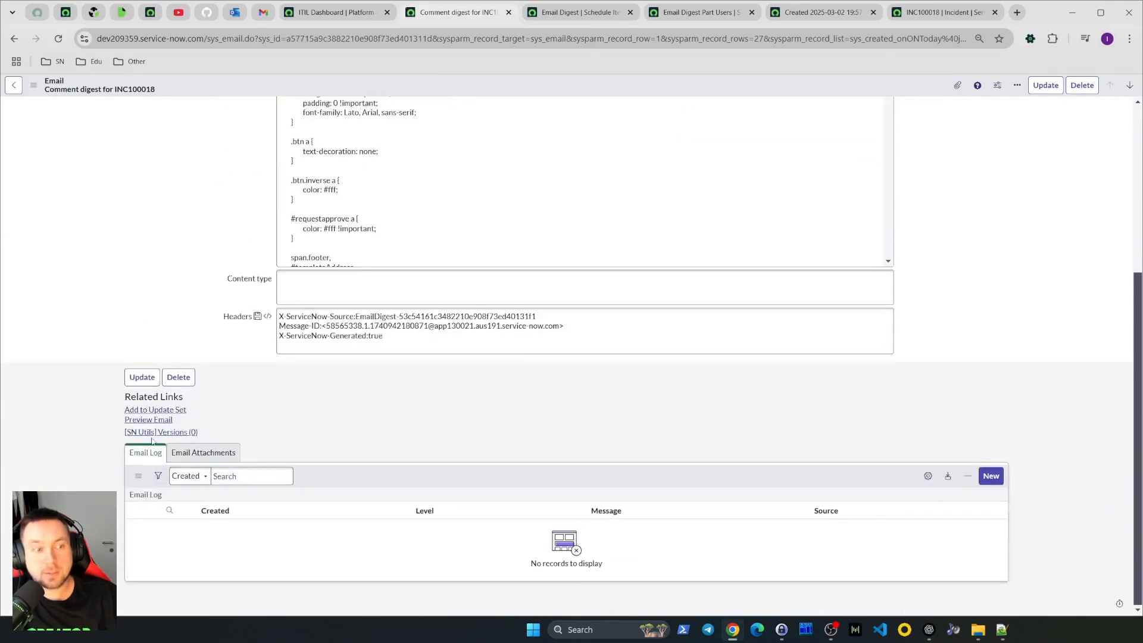
{"action": "left_click", "coordinate": [149, 420]}
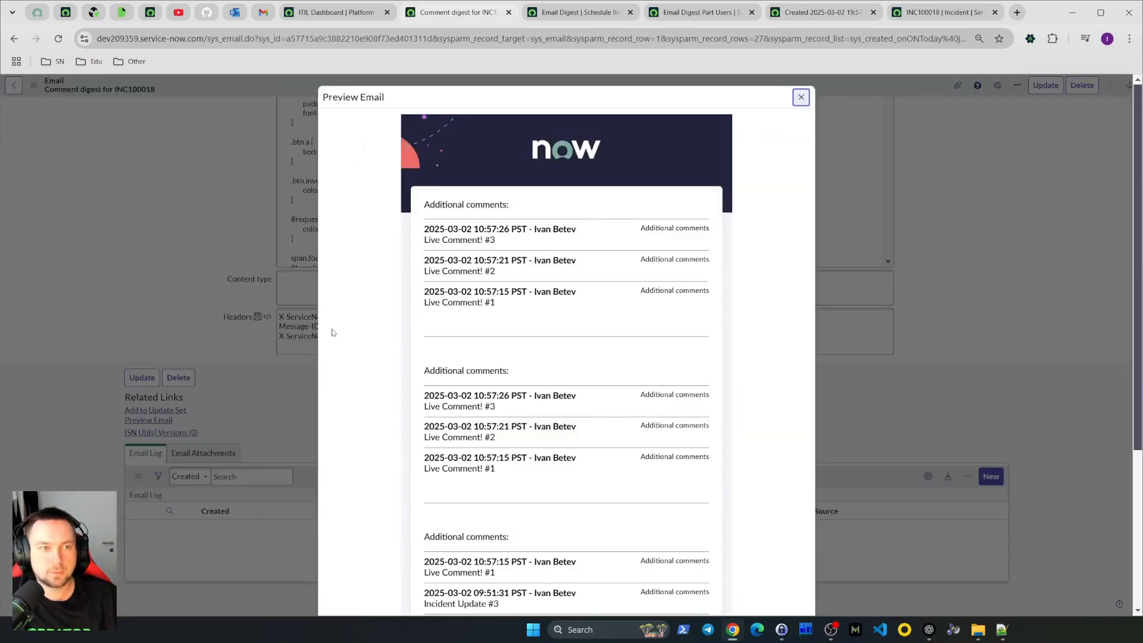
Examine the grouped additional comments in the digest email preview, then close the preview
{"action": "scroll", "coordinate": [753, 375], "scroll_direction": "down", "scroll_amount": 5}
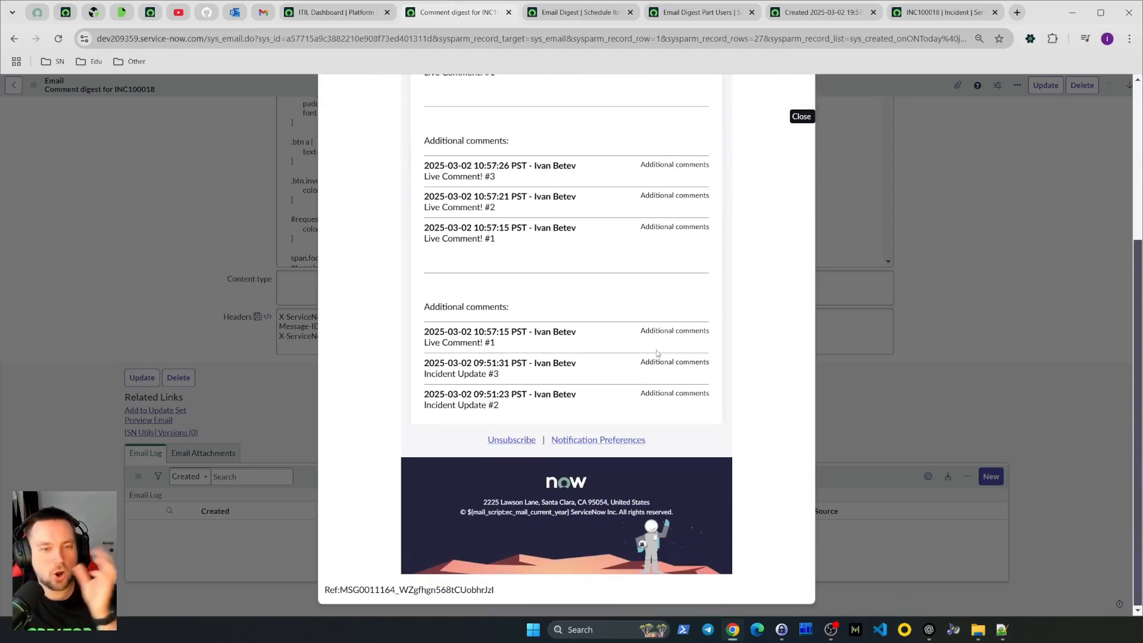
{"action": "scroll", "coordinate": [531, 451], "scroll_direction": "up", "scroll_amount": 3}
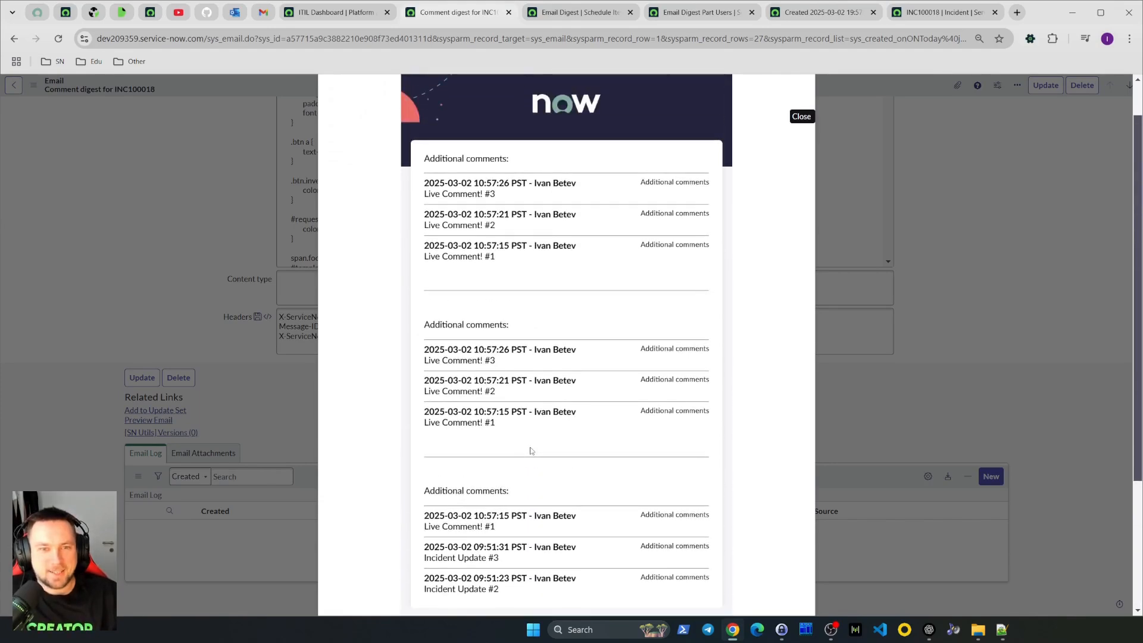
{"action": "scroll", "coordinate": [531, 450], "scroll_direction": "up", "scroll_amount": 1}
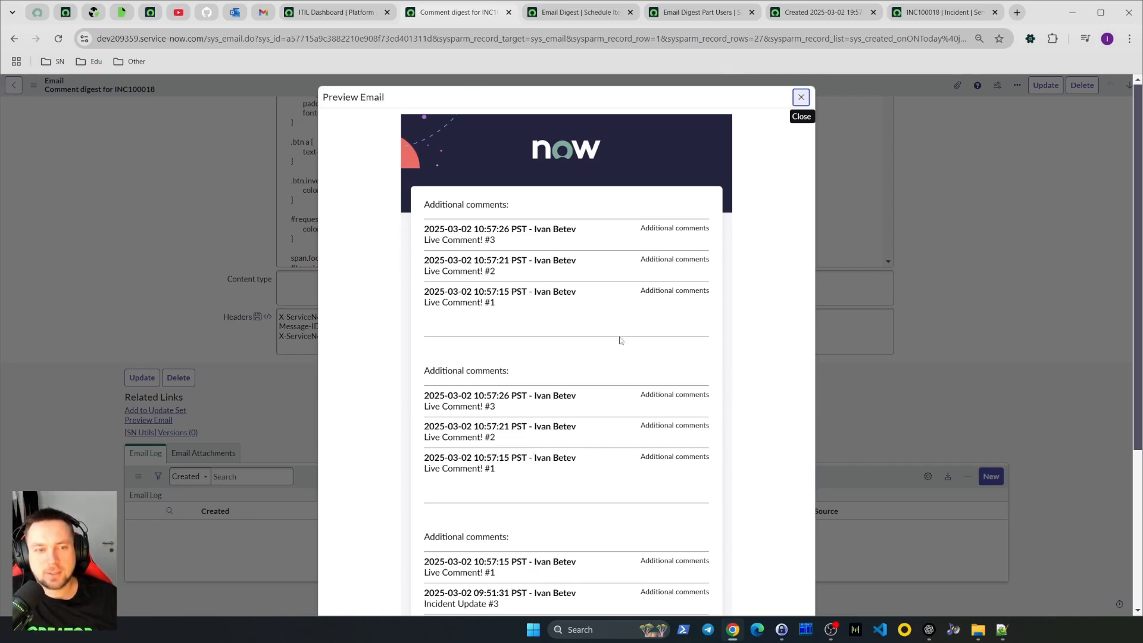
{"action": "scroll", "coordinate": [517, 424], "scroll_direction": "down", "scroll_amount": 1}
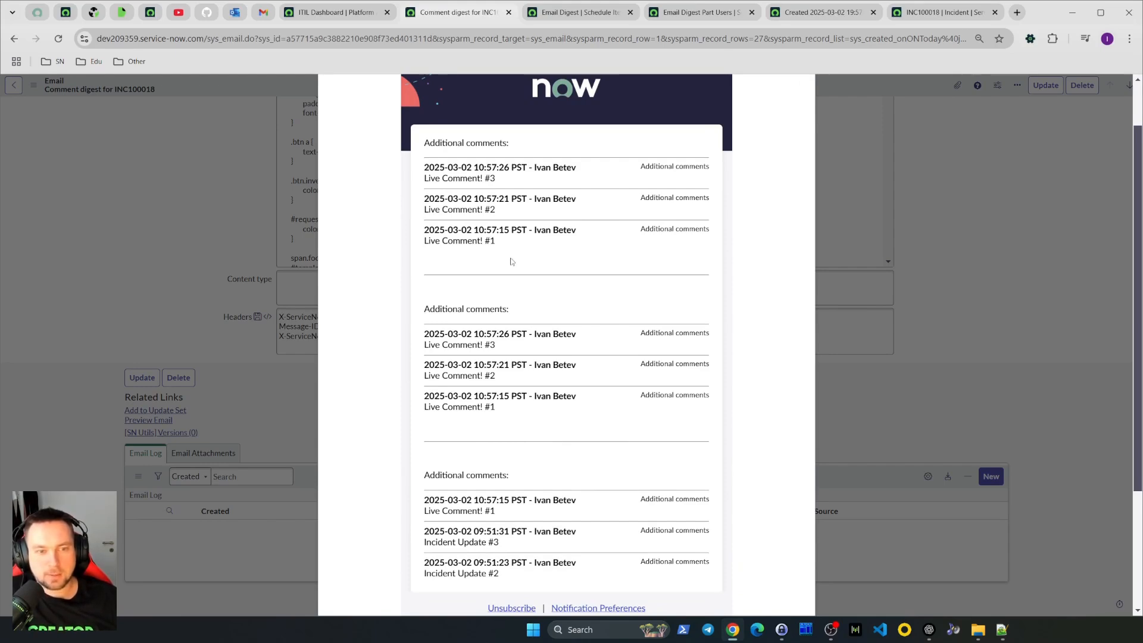
{"action": "scroll", "coordinate": [504, 424], "scroll_direction": "down", "scroll_amount": 1}
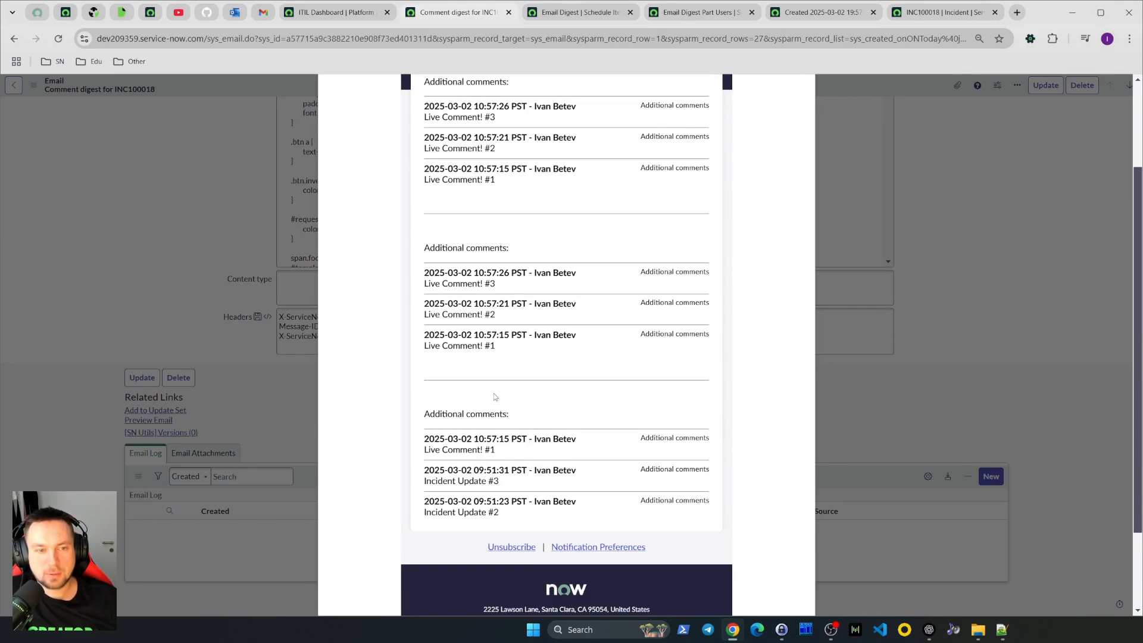
{"action": "scroll", "coordinate": [494, 397], "scroll_direction": "up", "scroll_amount": 1}
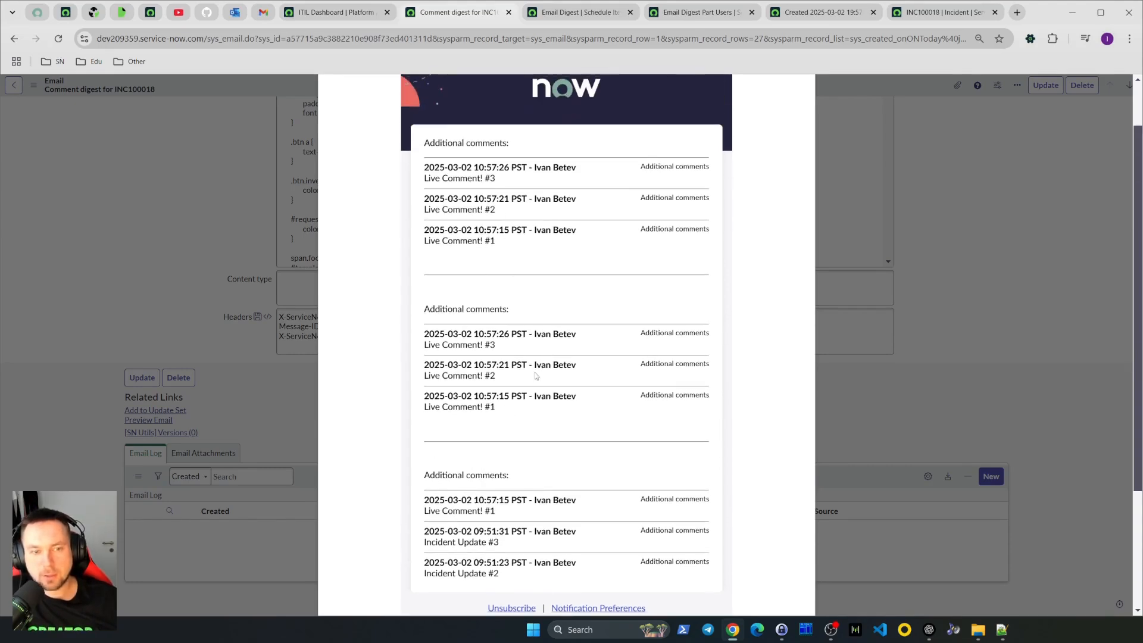
{"action": "left_click_drag", "start_coordinate": [518, 413], "coordinate": [416, 338]}
{"action": "left_click", "coordinate": [524, 409]}
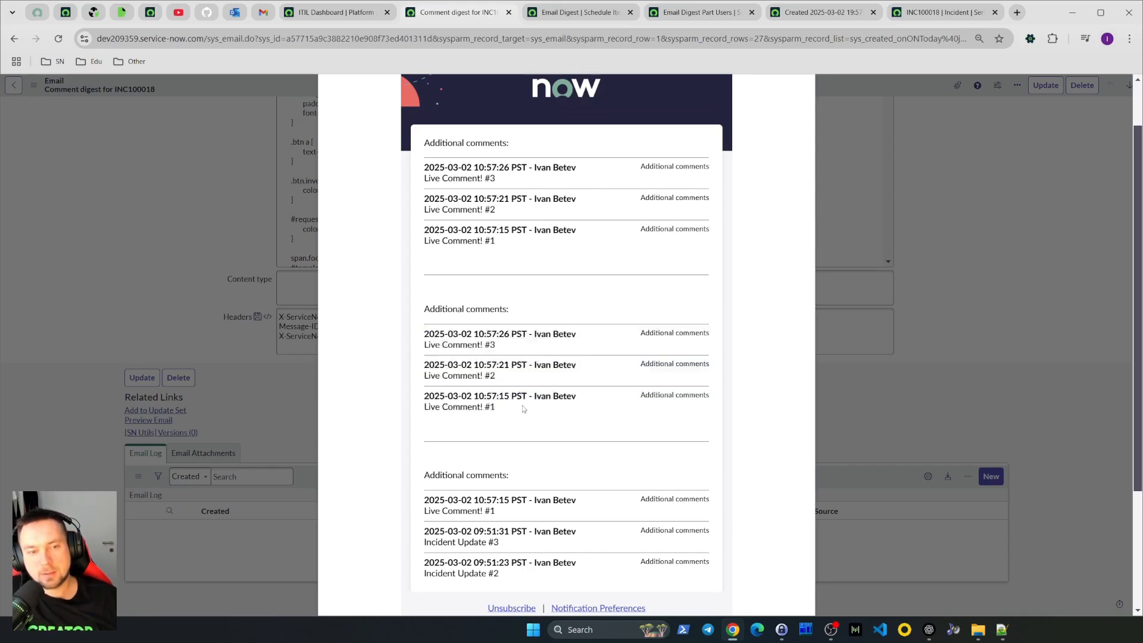
{"action": "left_click_drag", "start_coordinate": [504, 411], "coordinate": [426, 334]}
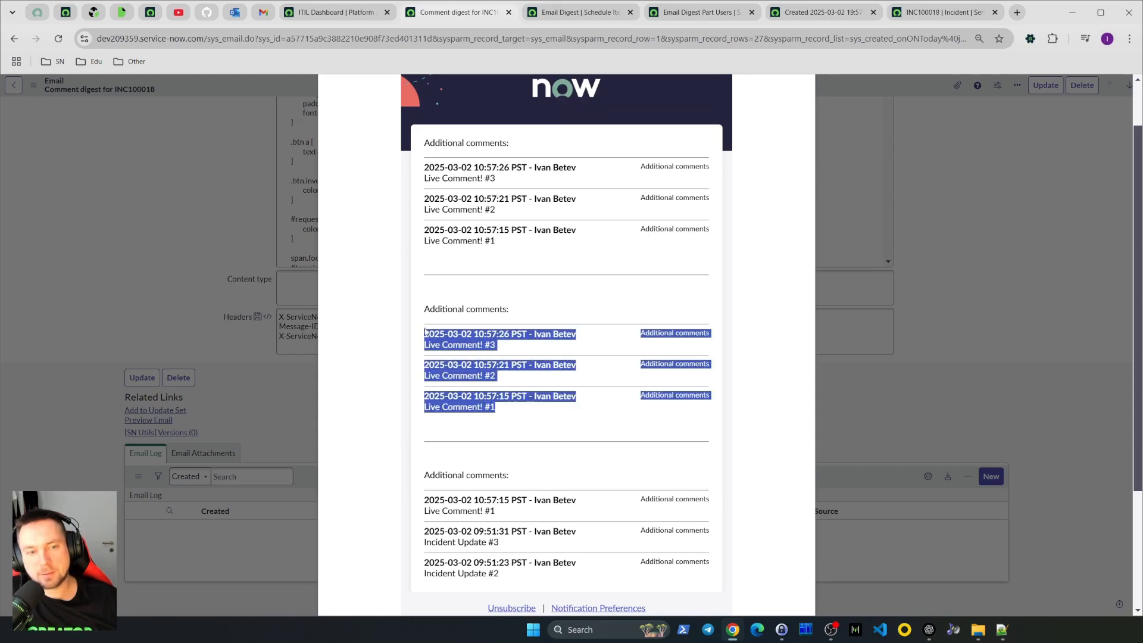
{"action": "left_click", "coordinate": [554, 409]}
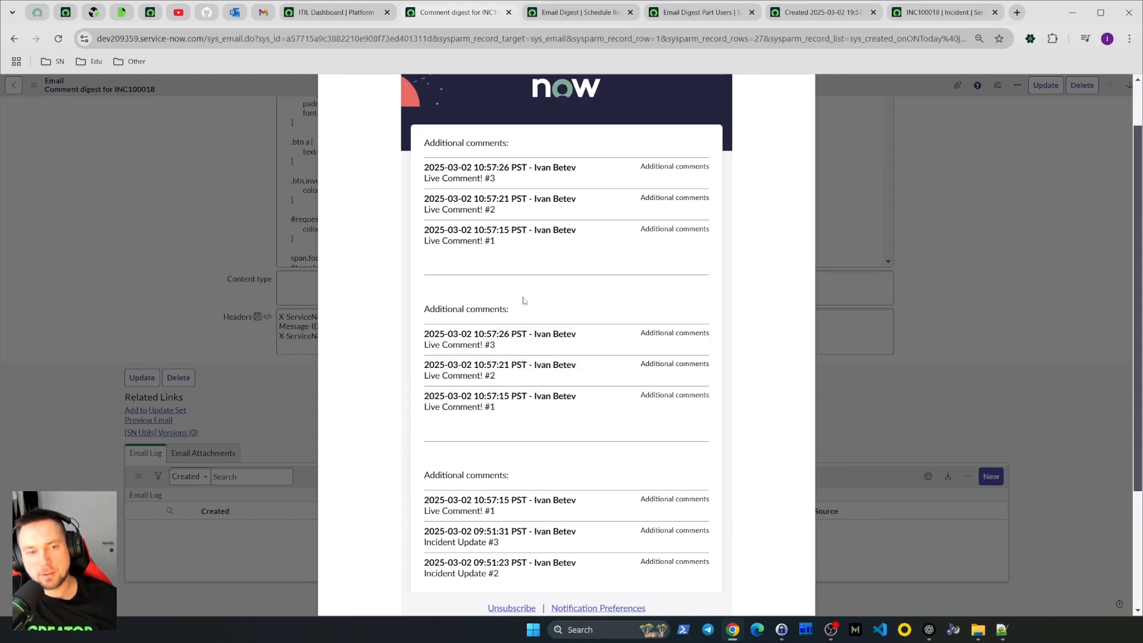
{"action": "left_click_drag", "start_coordinate": [515, 248], "coordinate": [420, 166]}
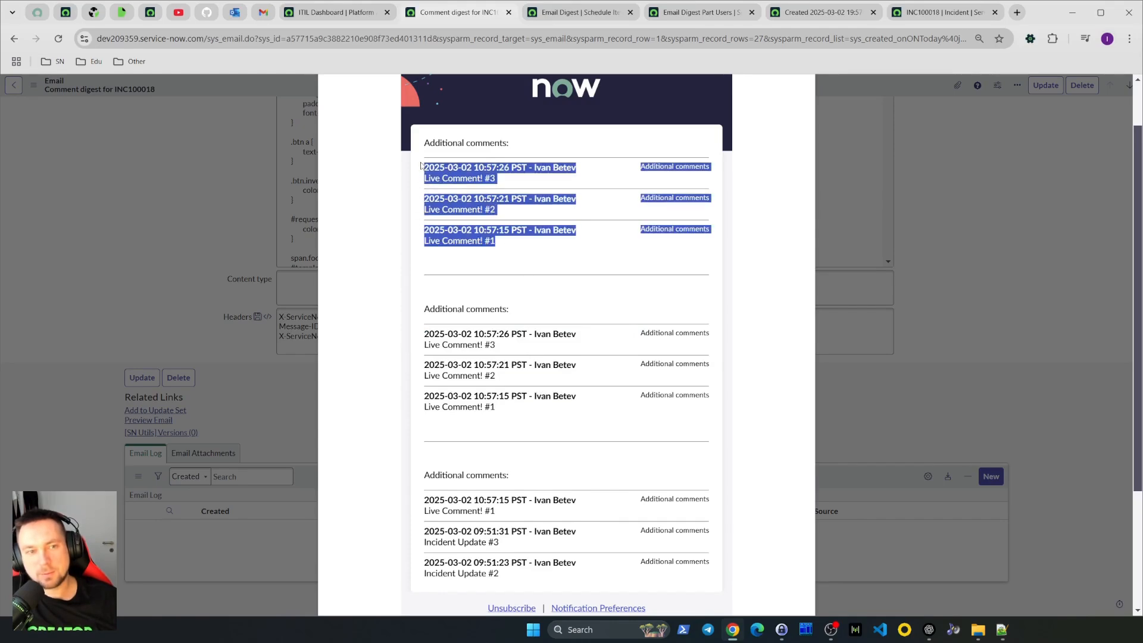
{"action": "left_click", "coordinate": [524, 253]}
{"action": "left_click_drag", "start_coordinate": [511, 247], "coordinate": [423, 169]}
{"action": "left_click", "coordinate": [538, 423]}
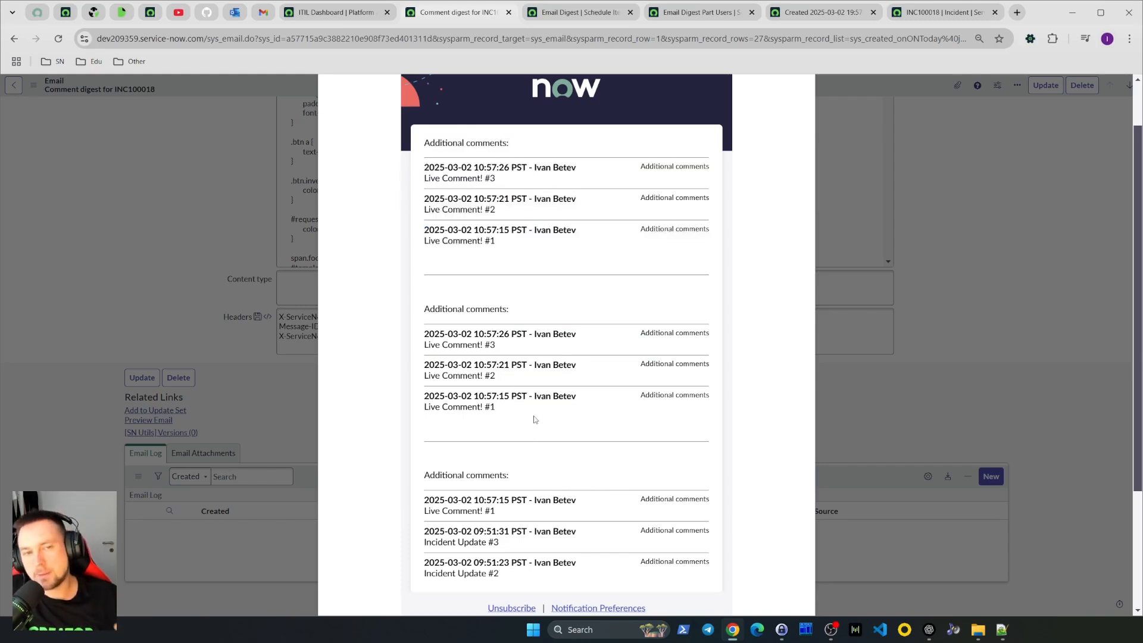
{"action": "scroll", "coordinate": [534, 419], "scroll_direction": "up", "scroll_amount": 1}
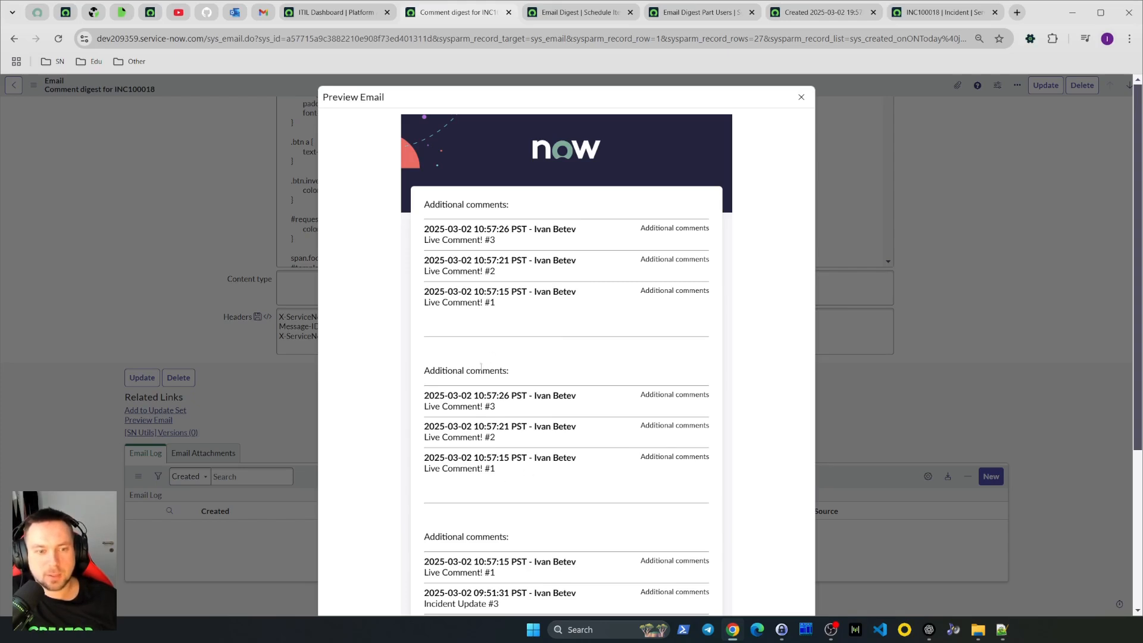
{"action": "left_click", "coordinate": [801, 99]}
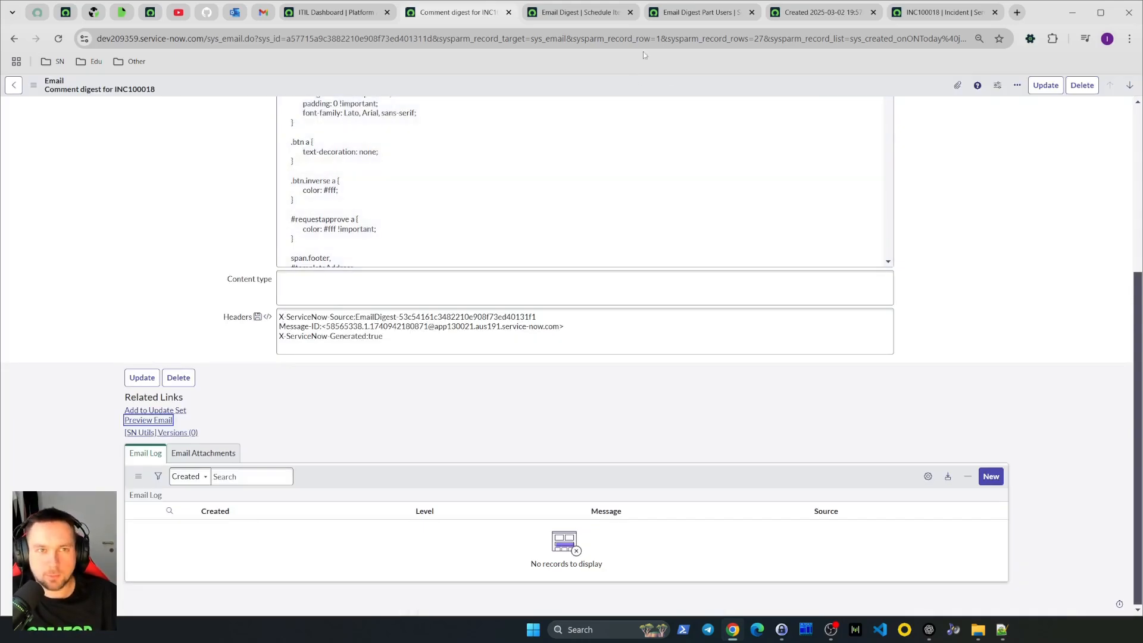
Close the Emails and Email Digest schedule item tabs, then refresh the Email Digest Part Users list
{"action": "middle_click", "coordinate": [445, 17]}
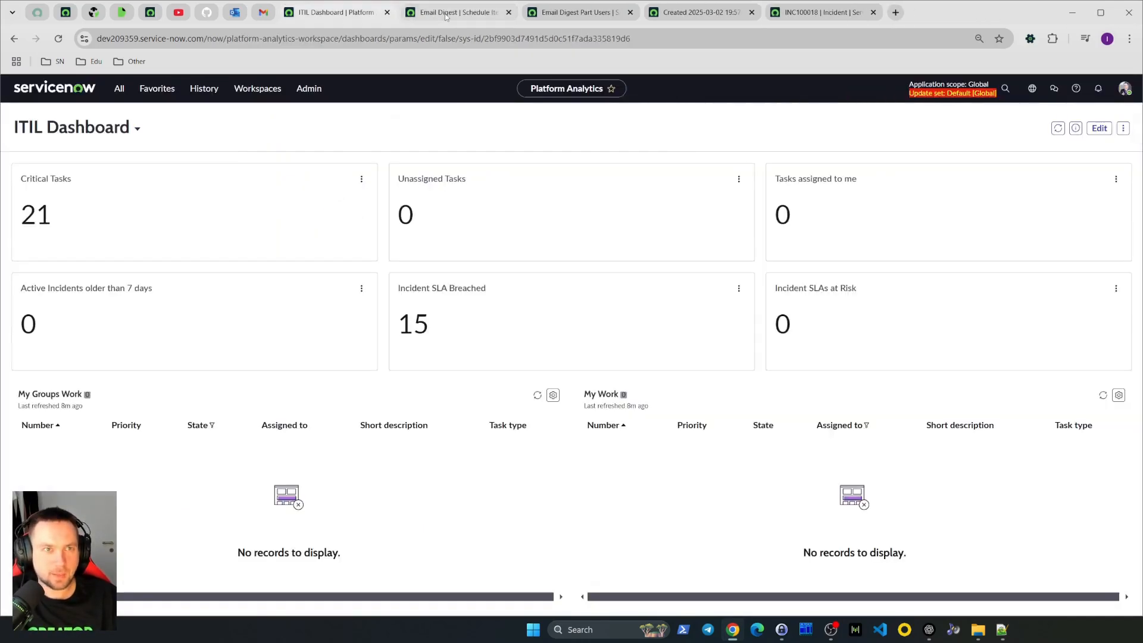
{"action": "left_click", "coordinate": [445, 17]}
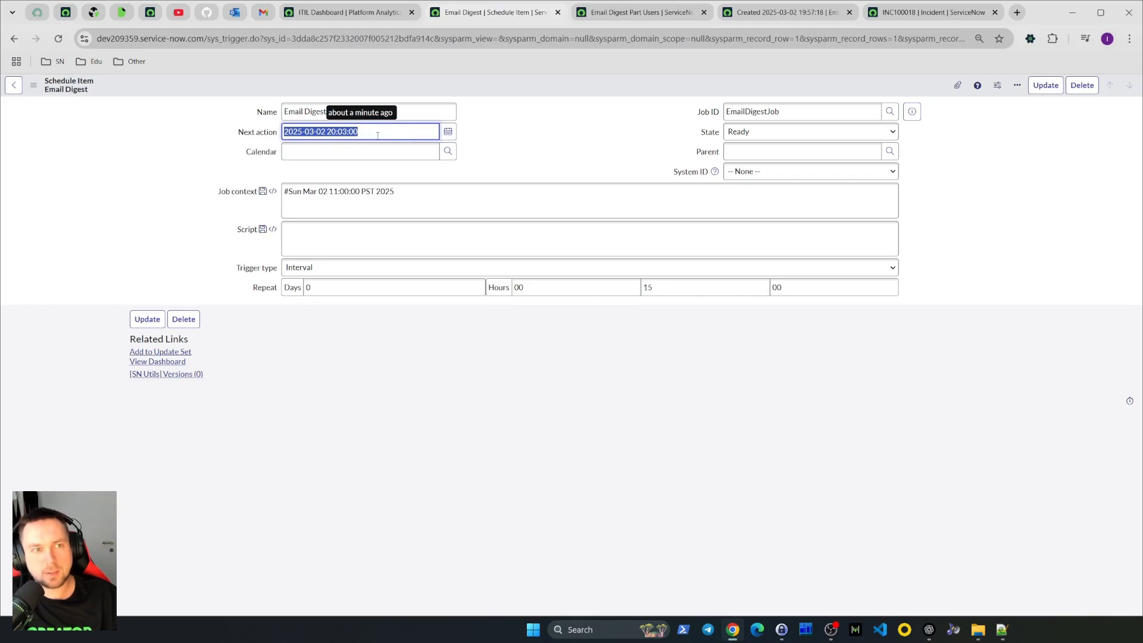
{"action": "left_click", "coordinate": [499, 154]}
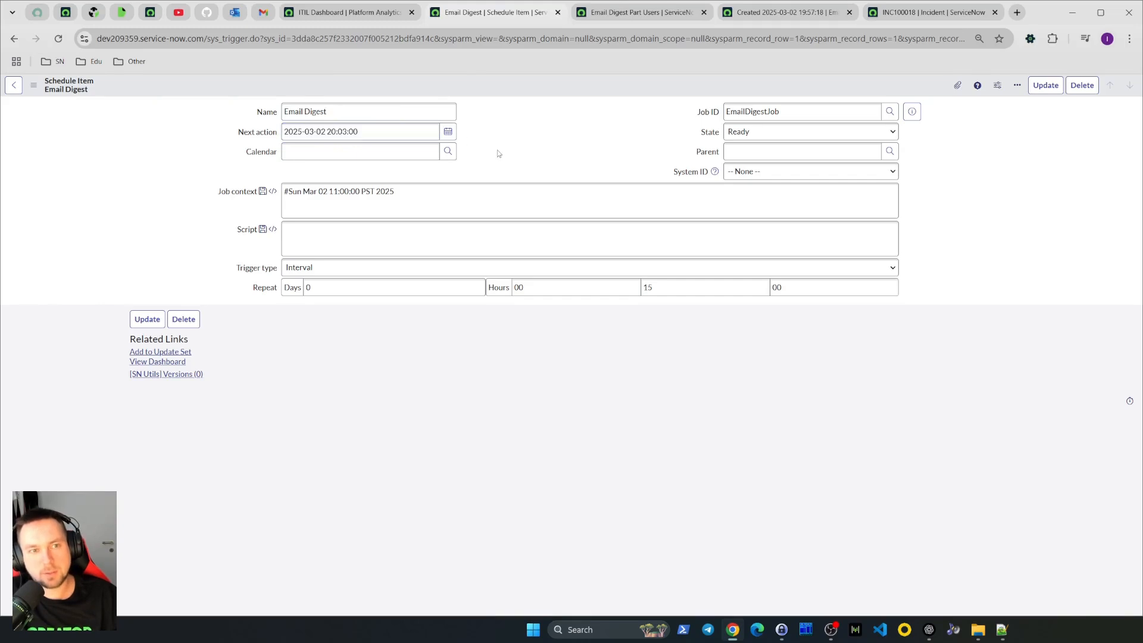
{"action": "middle_click", "coordinate": [471, 19]}
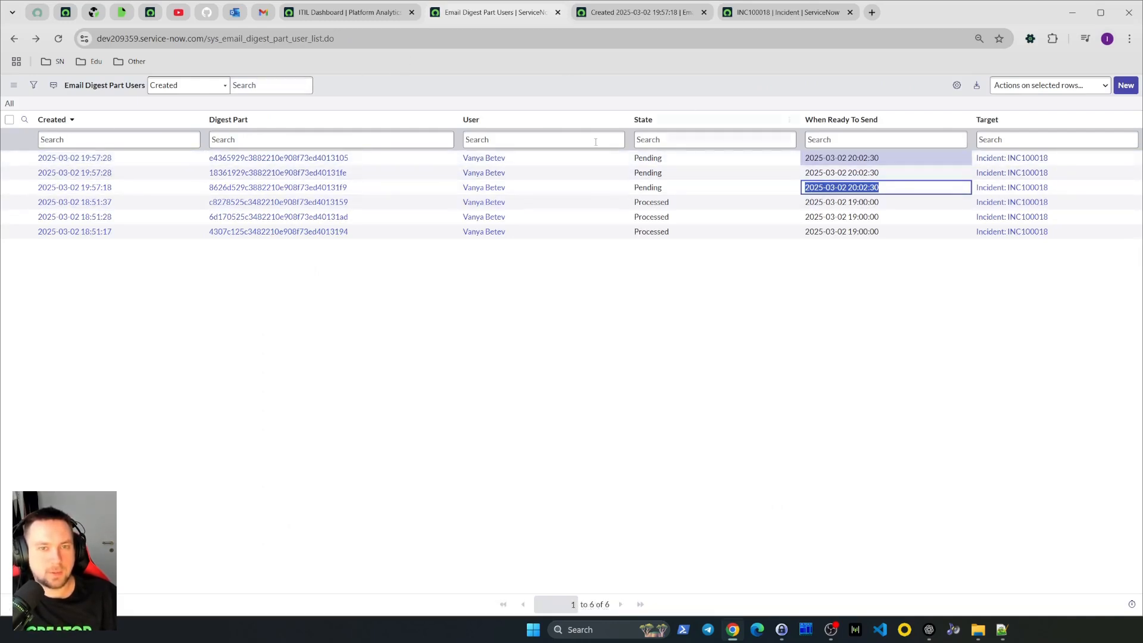
{"action": "left_click", "coordinate": [9, 104]}
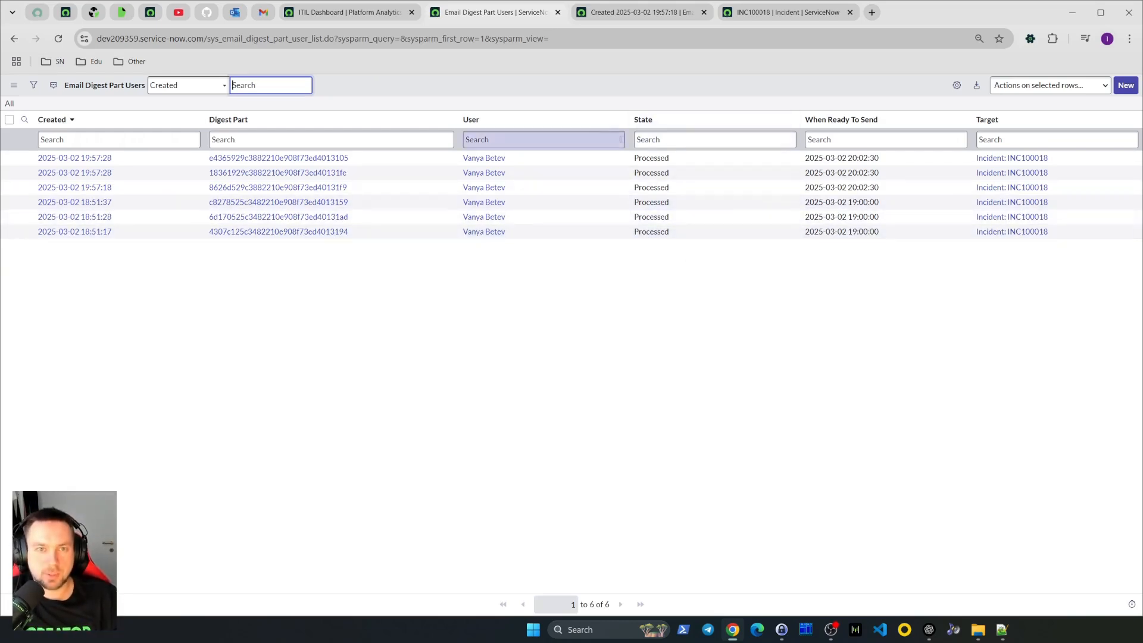
{"action": "left_click_drag", "start_coordinate": [678, 158], "coordinate": [673, 188]}
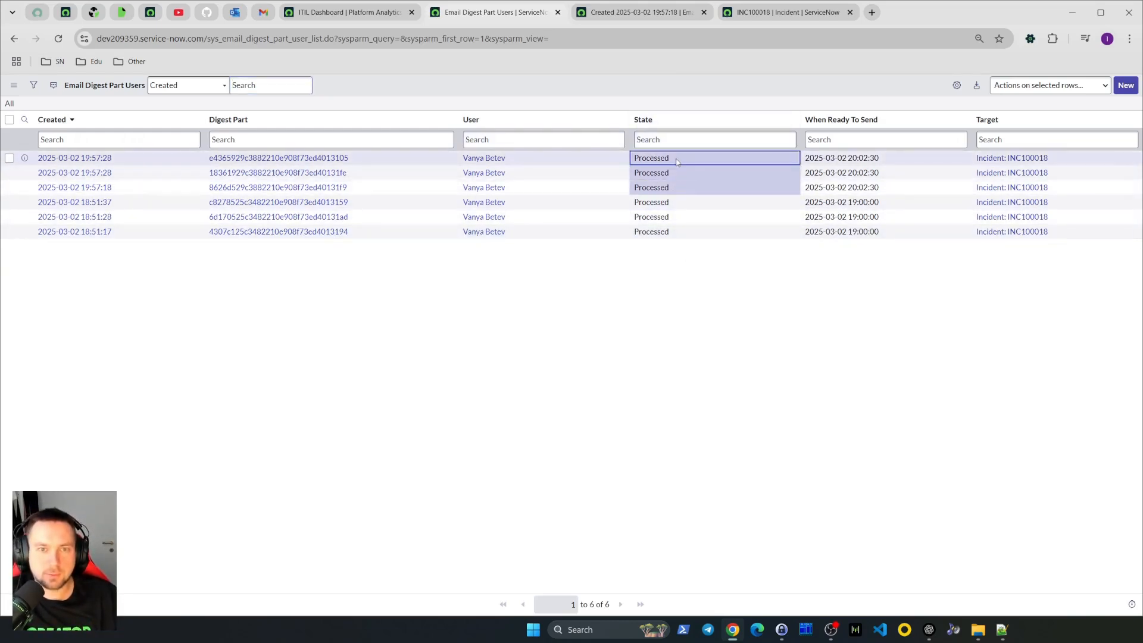
{"action": "double_click", "coordinate": [689, 167]}
{"action": "left_click", "coordinate": [677, 163]}
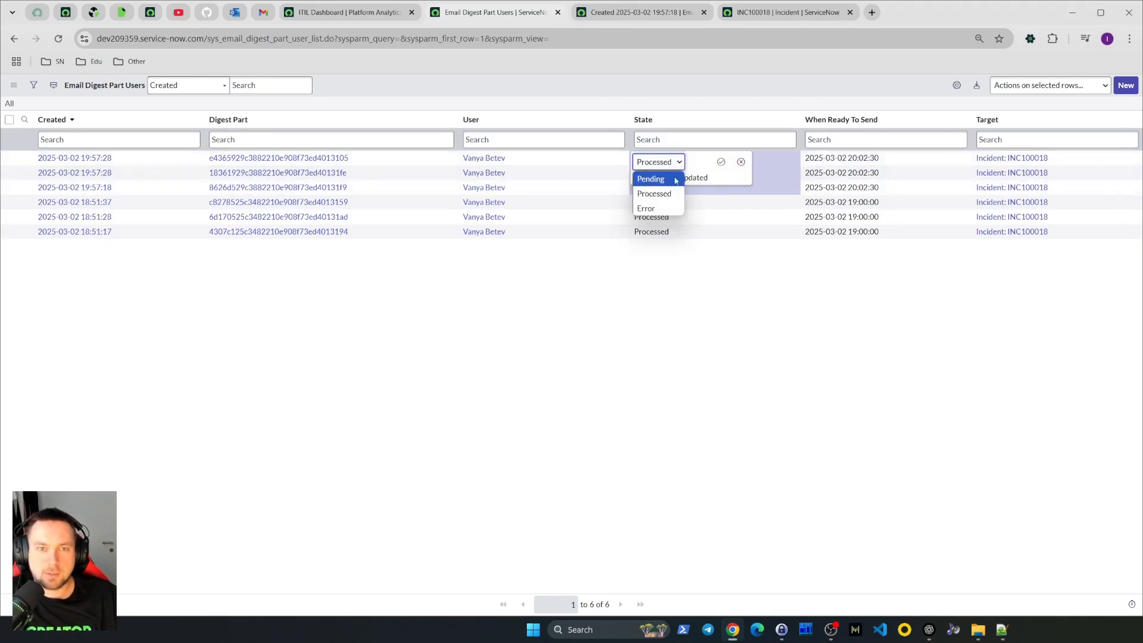
{"action": "left_click", "coordinate": [742, 161]}
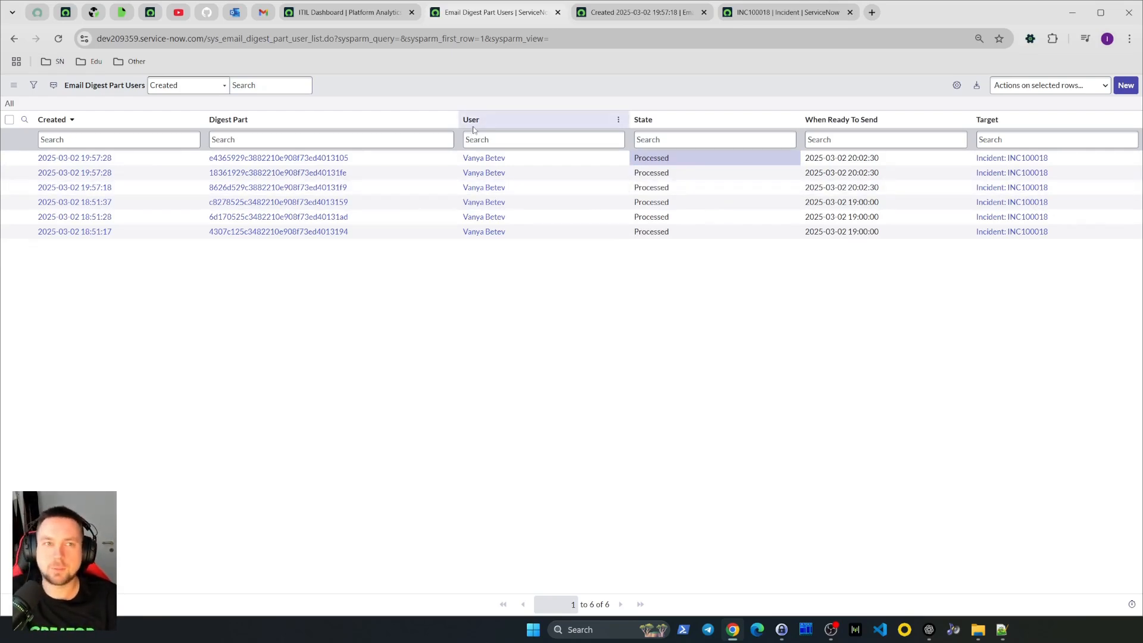
Close the Email Digest Part Users tab and dismiss the navigator menu
{"action": "left_click", "coordinate": [558, 12]}
{"action": "left_click", "coordinate": [558, 12]}
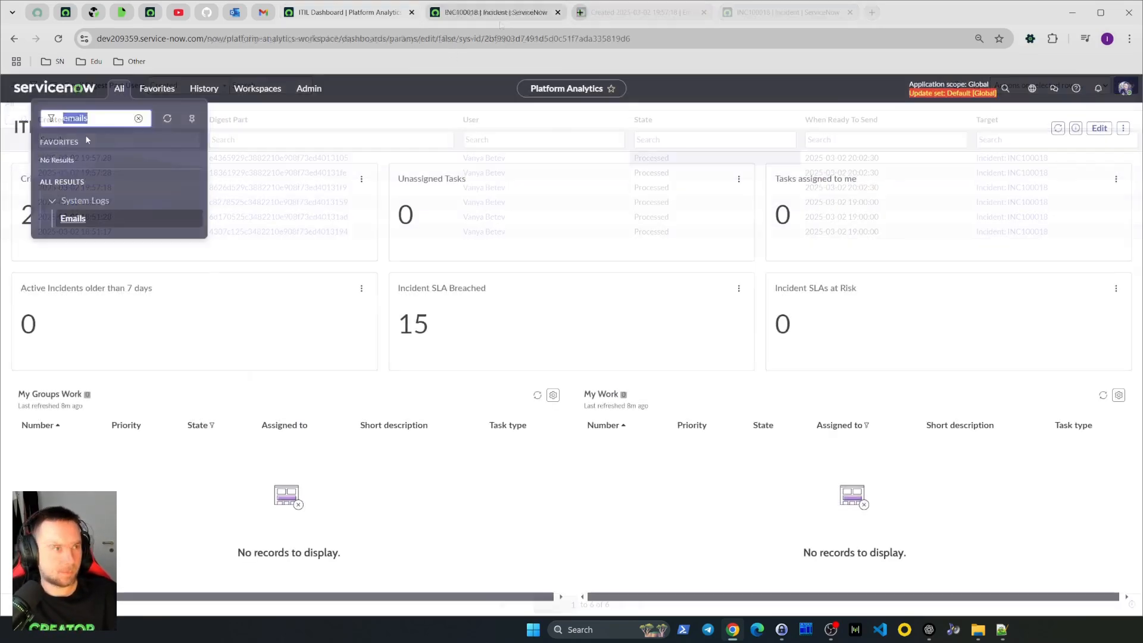
{"action": "left_click", "coordinate": [363, 121]}
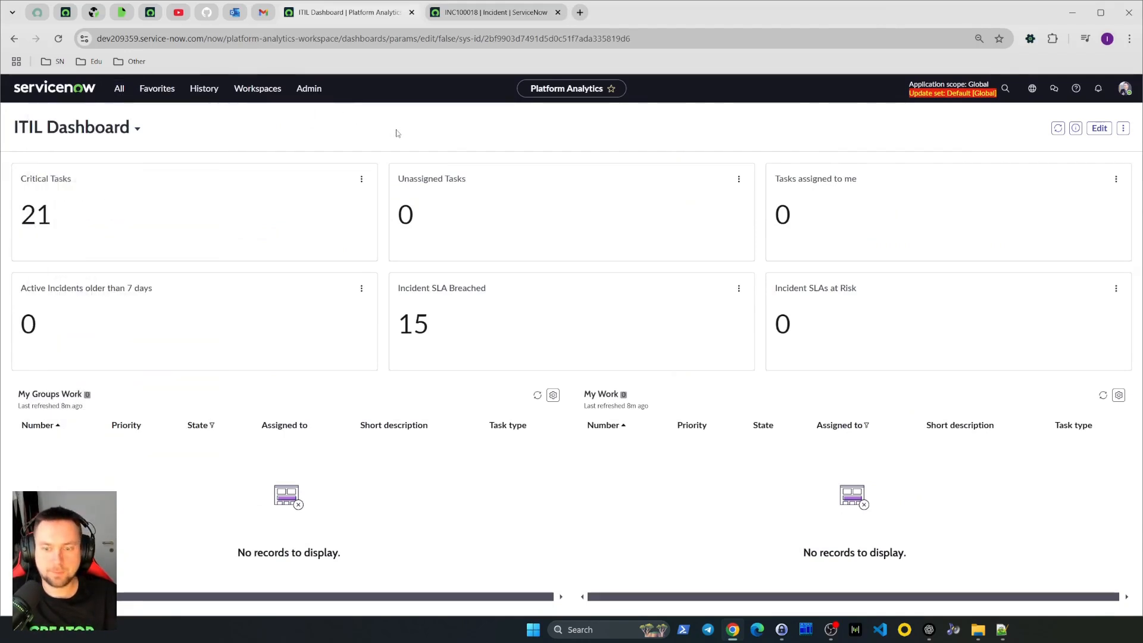